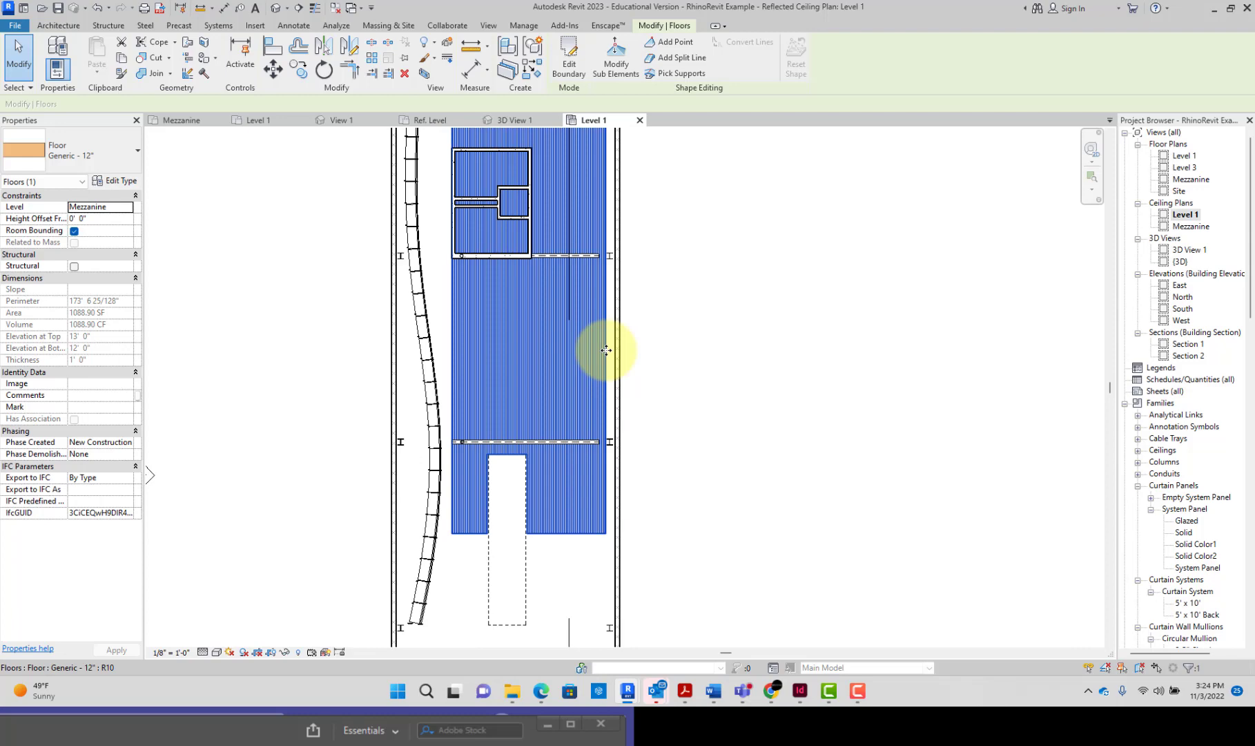
click(712, 372)
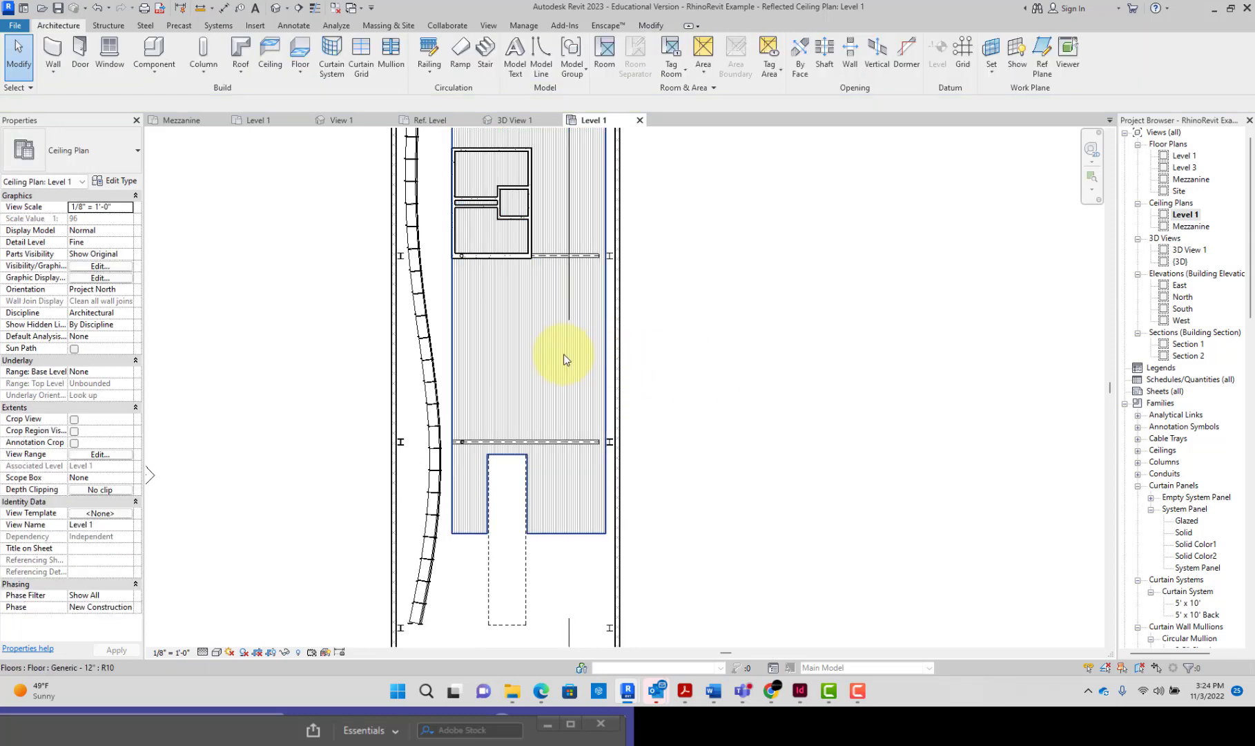
click(467, 323)
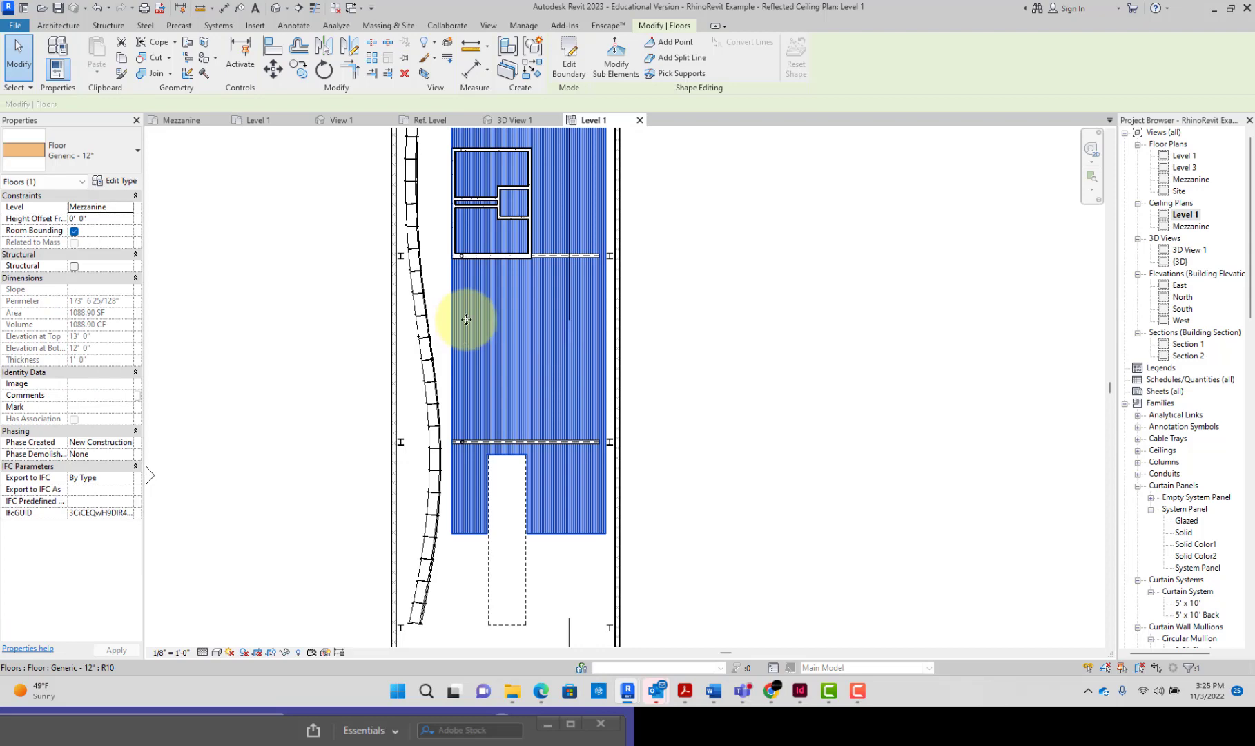
click(749, 349)
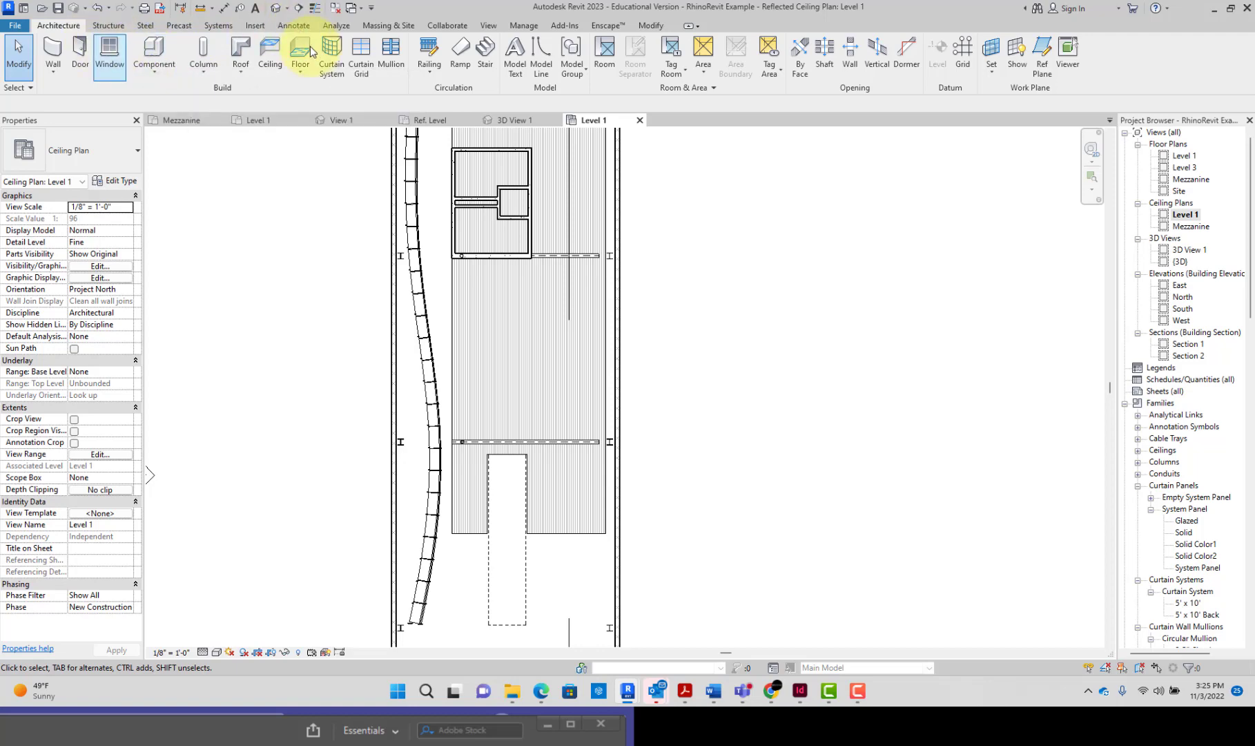
Step: Start a sketched ceiling and trace its outer boundary along the mezzanine floor's left, upper, right and lower-right edges, locking the lines to the floor
click(267, 55)
scroll(483, 216, down, 3)
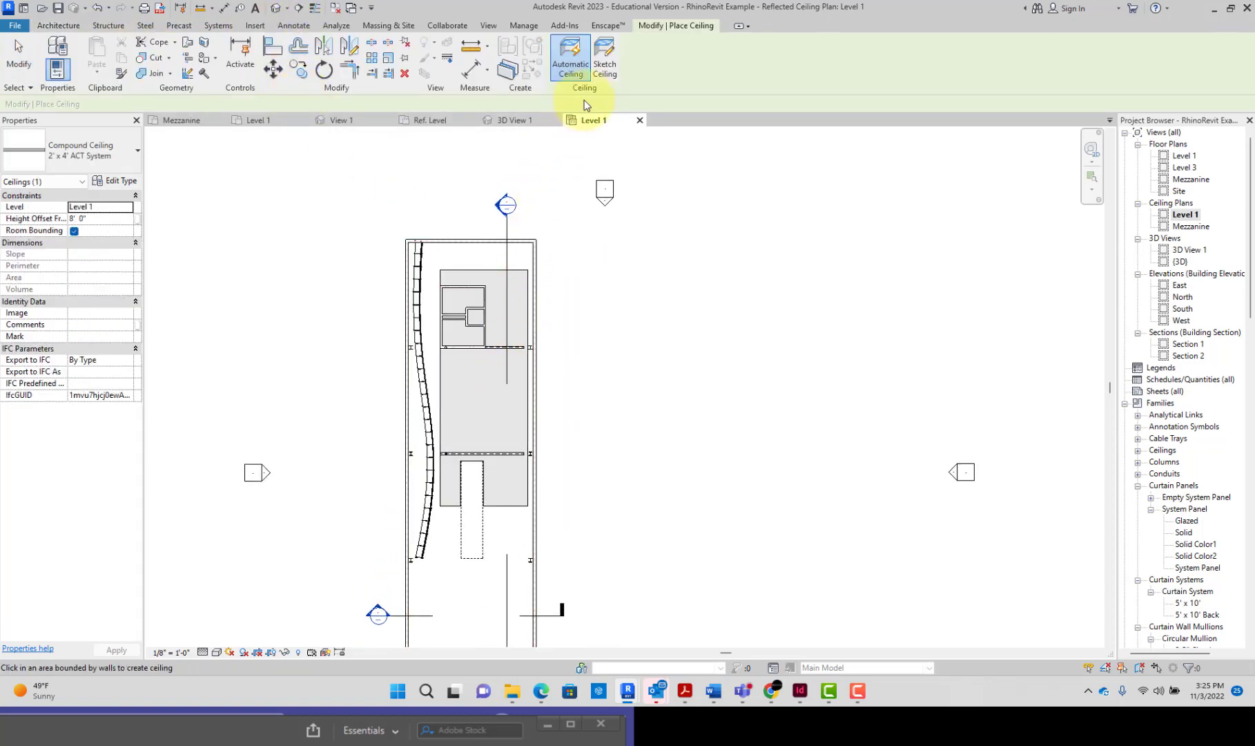
click(611, 73)
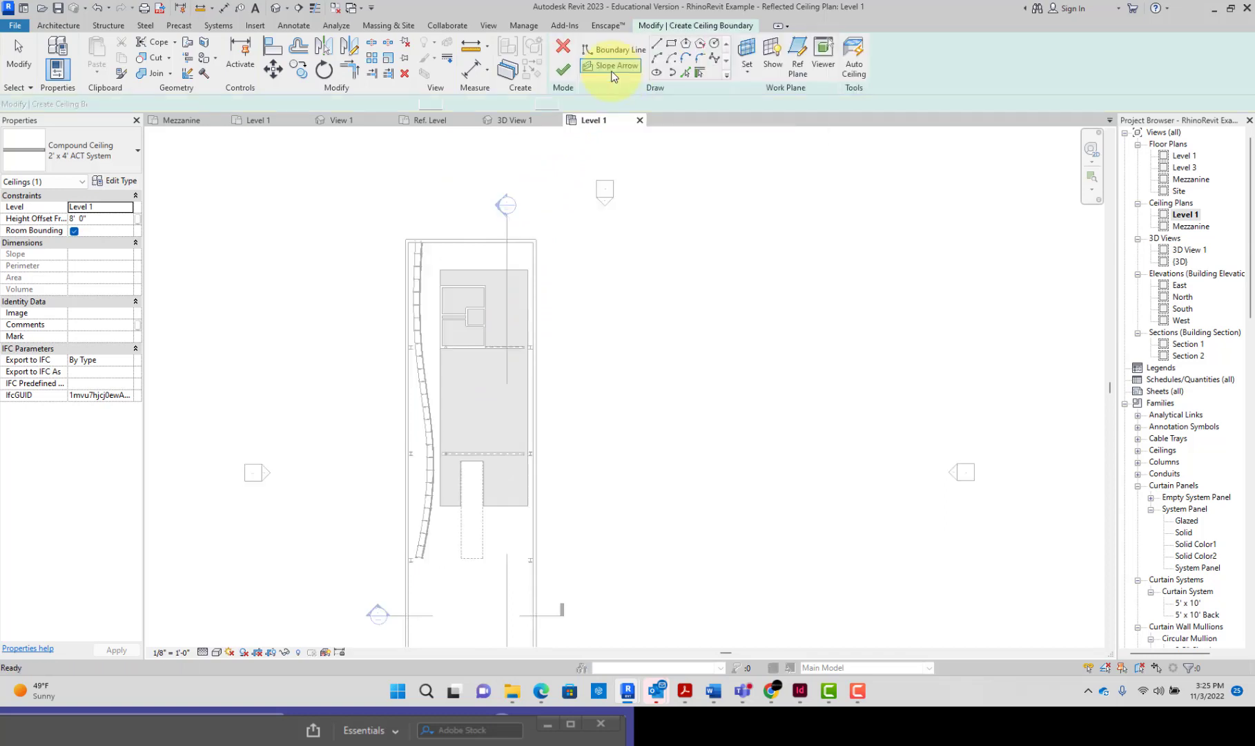
click(686, 73)
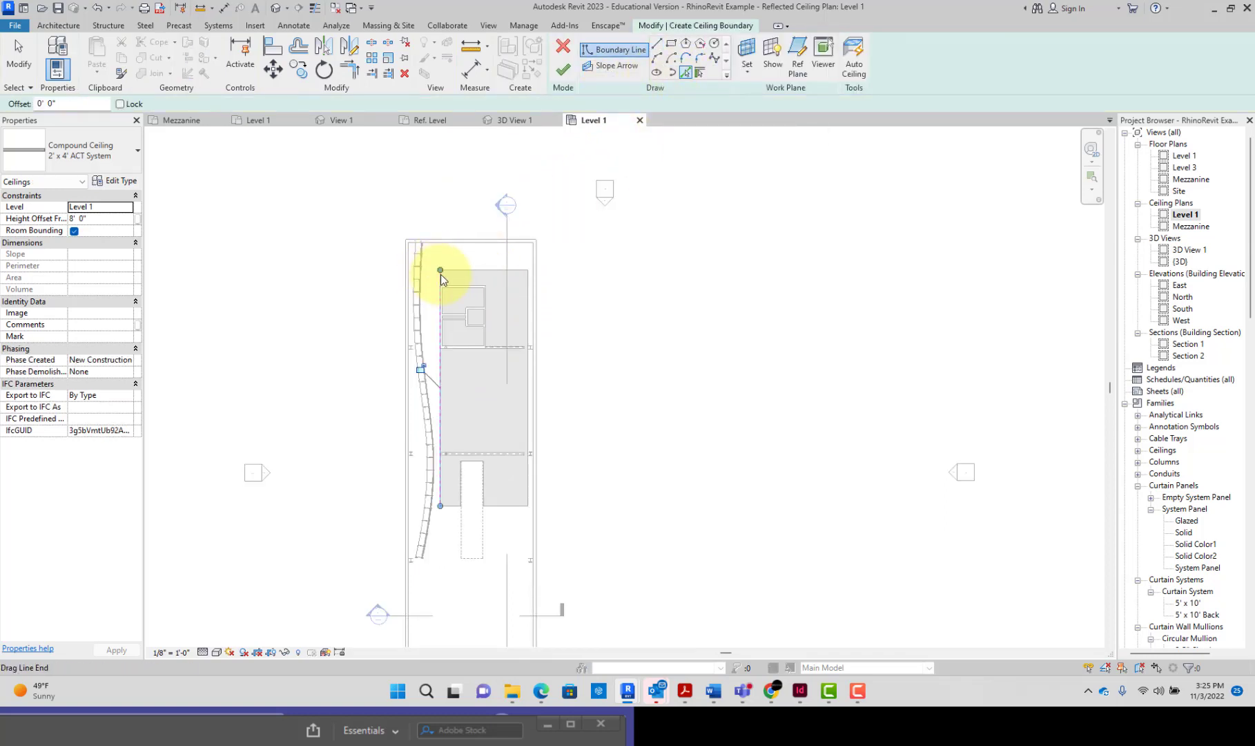
click(476, 277)
click(529, 302)
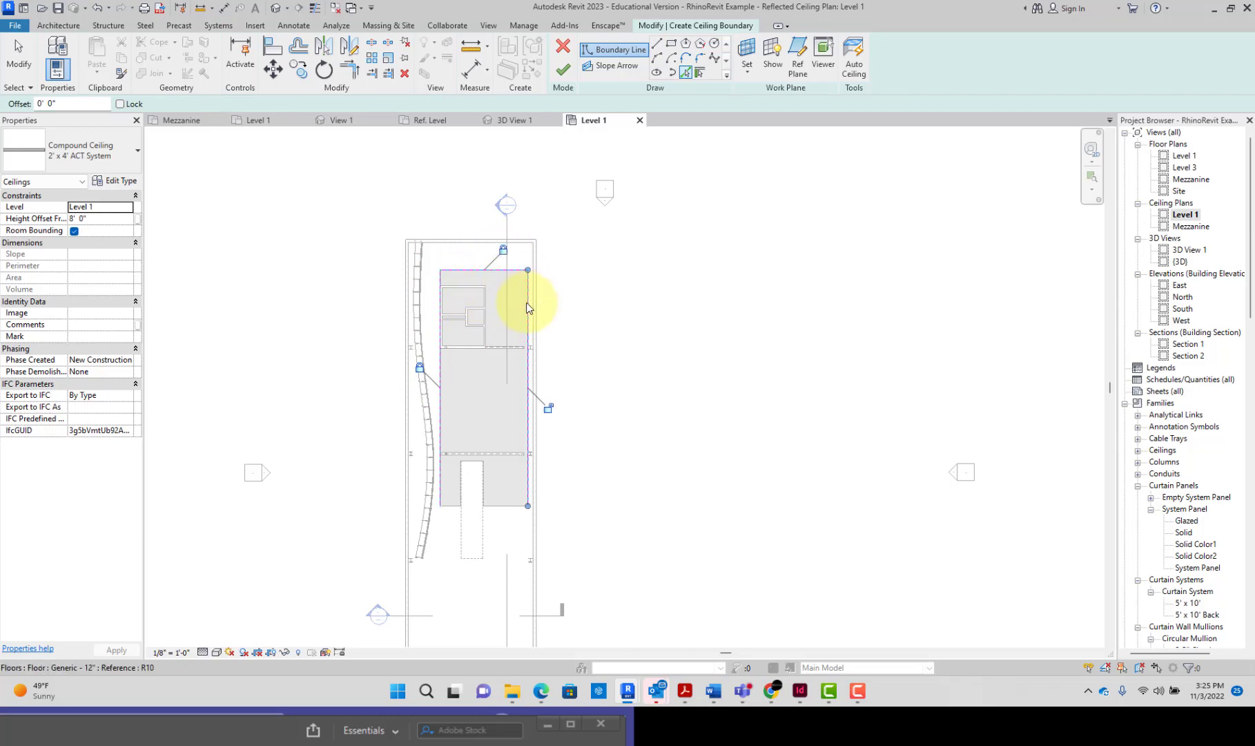
click(513, 510)
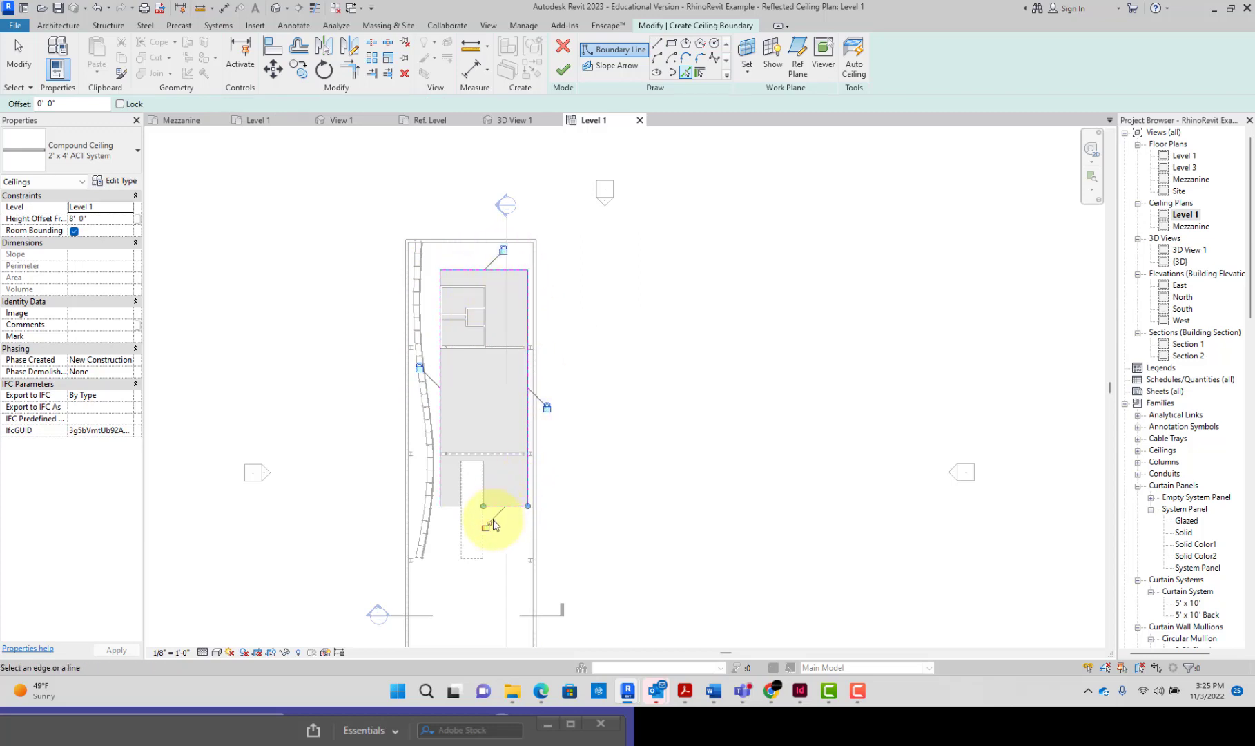
Step: Trace and lock the boundary around the stair opening and along the floor's lower-left edge, and try to finish the ceiling sketch
scroll(487, 530, up, 3)
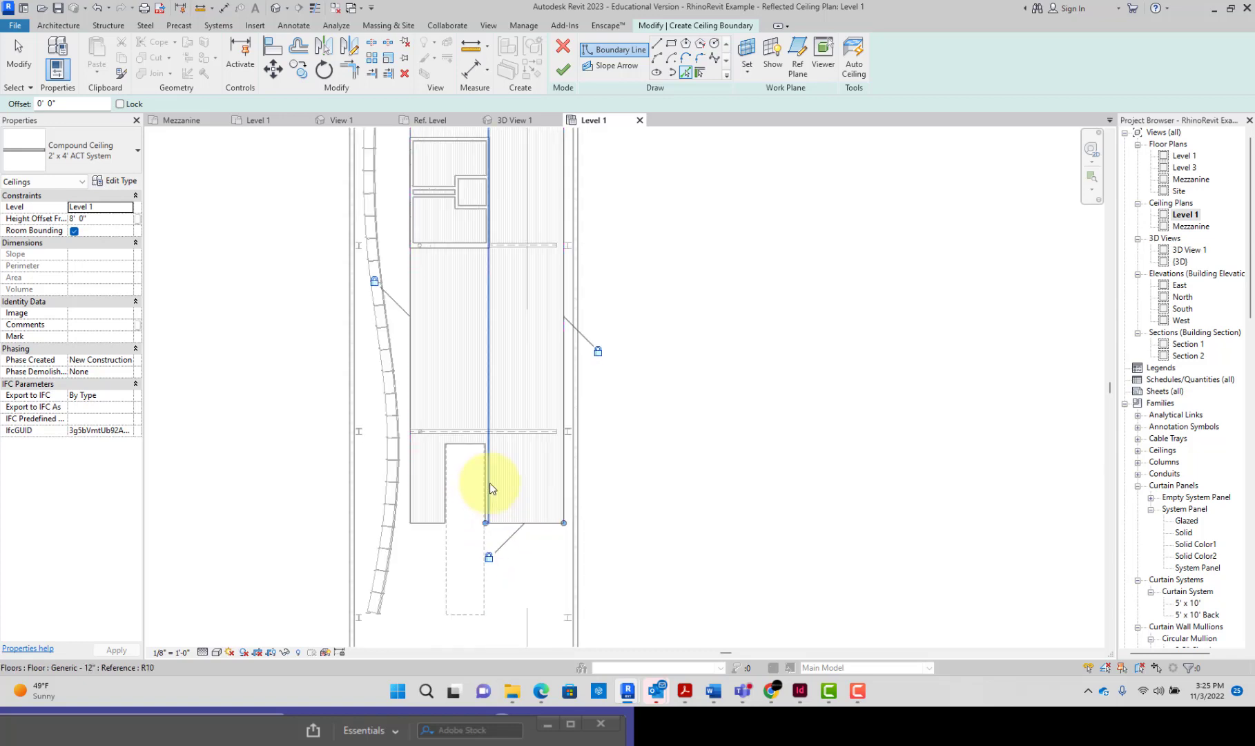
scroll(486, 490, up, 3)
click(487, 489)
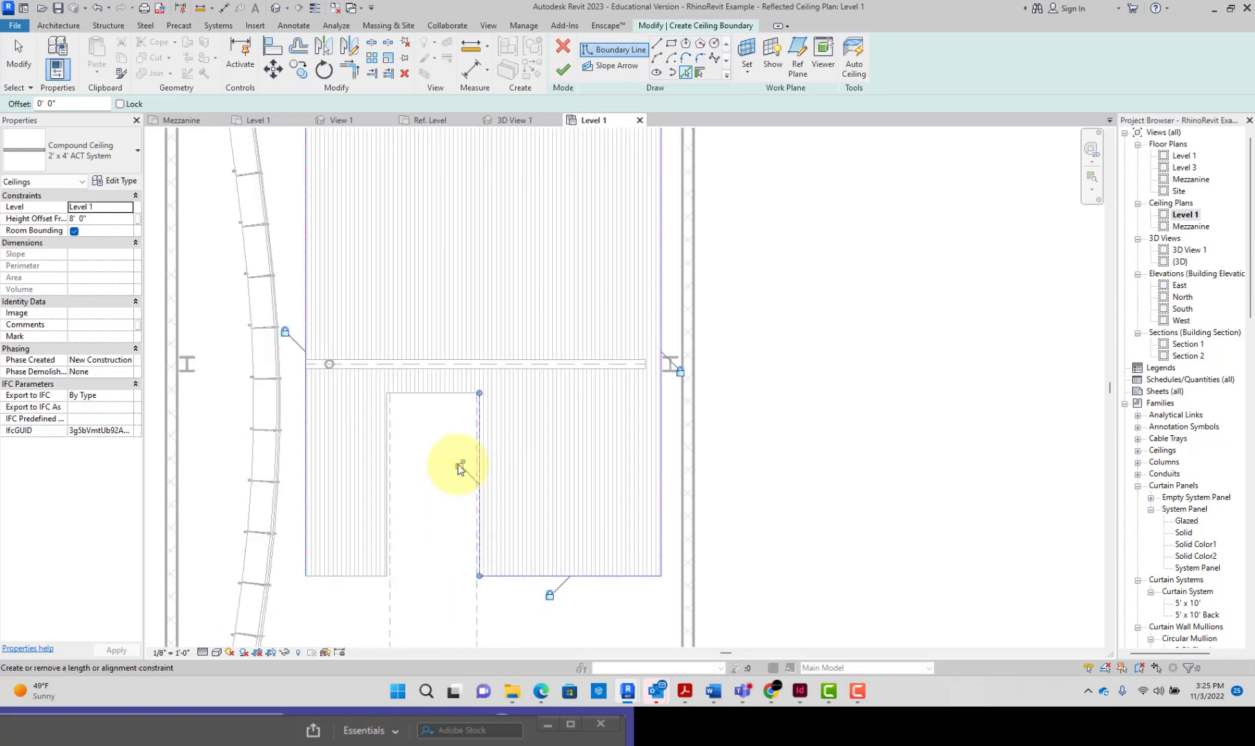
click(446, 395)
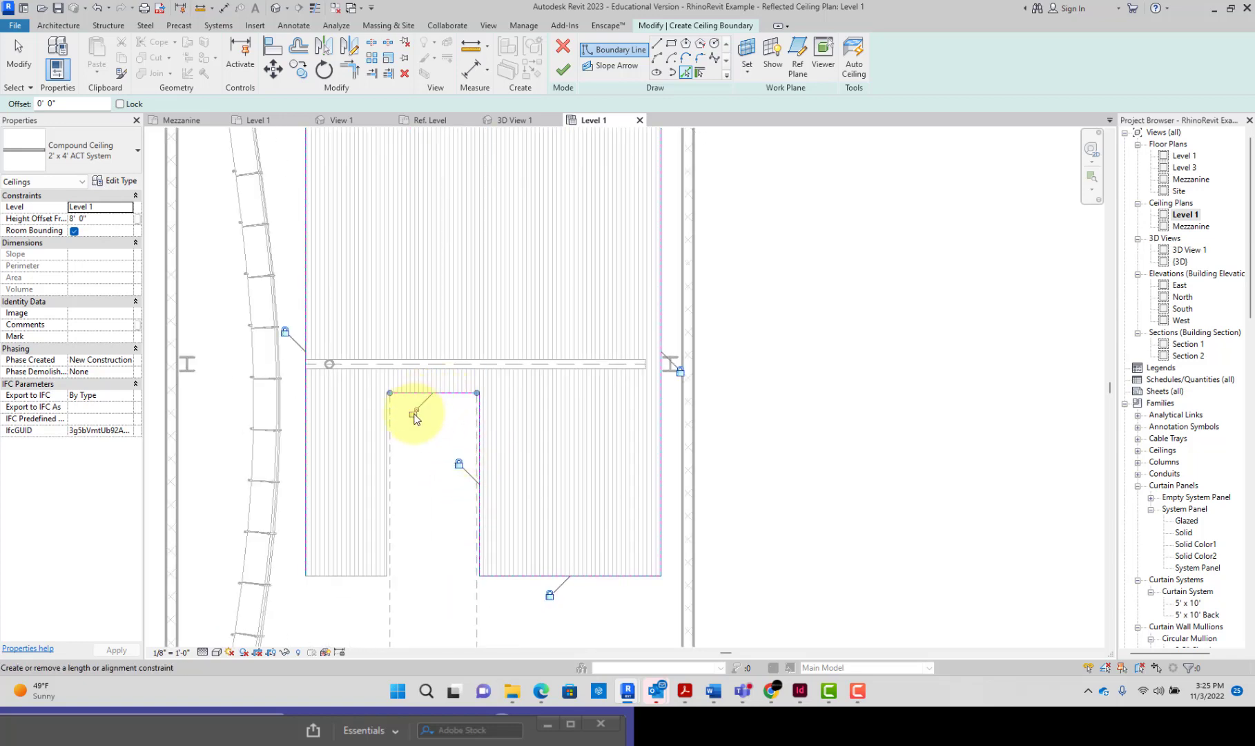
click(387, 439)
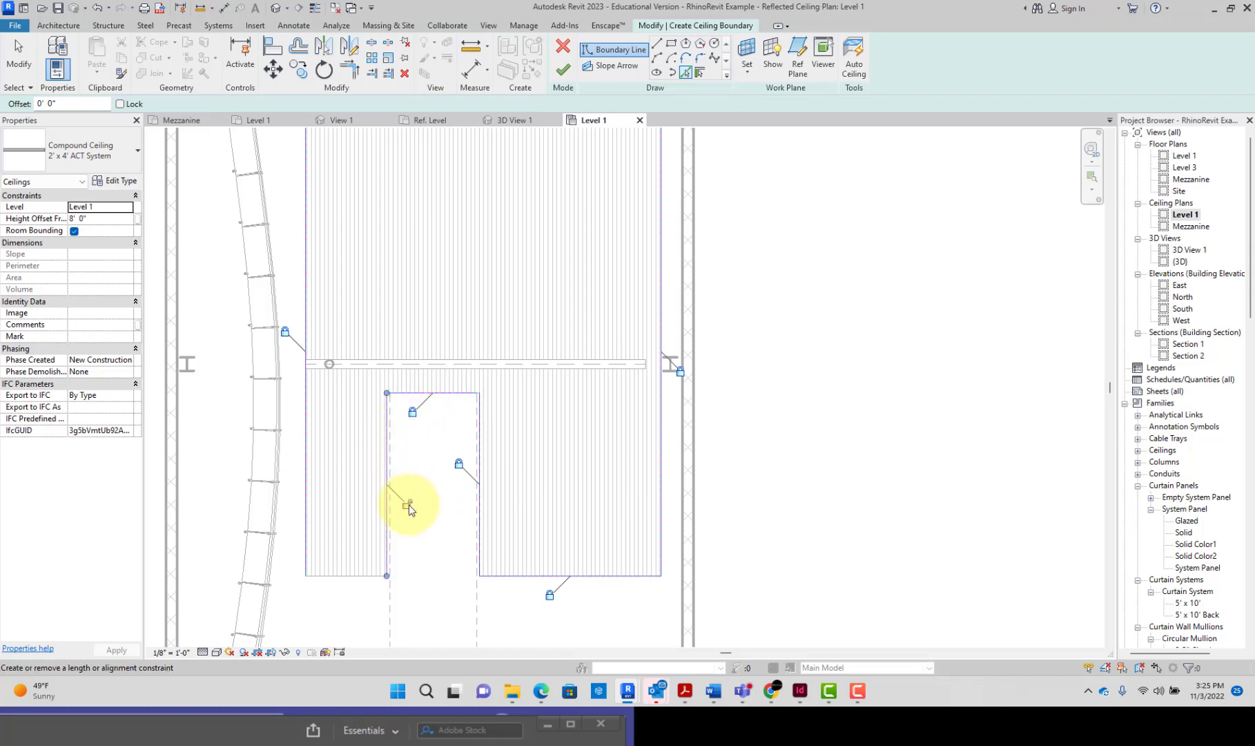
click(357, 577)
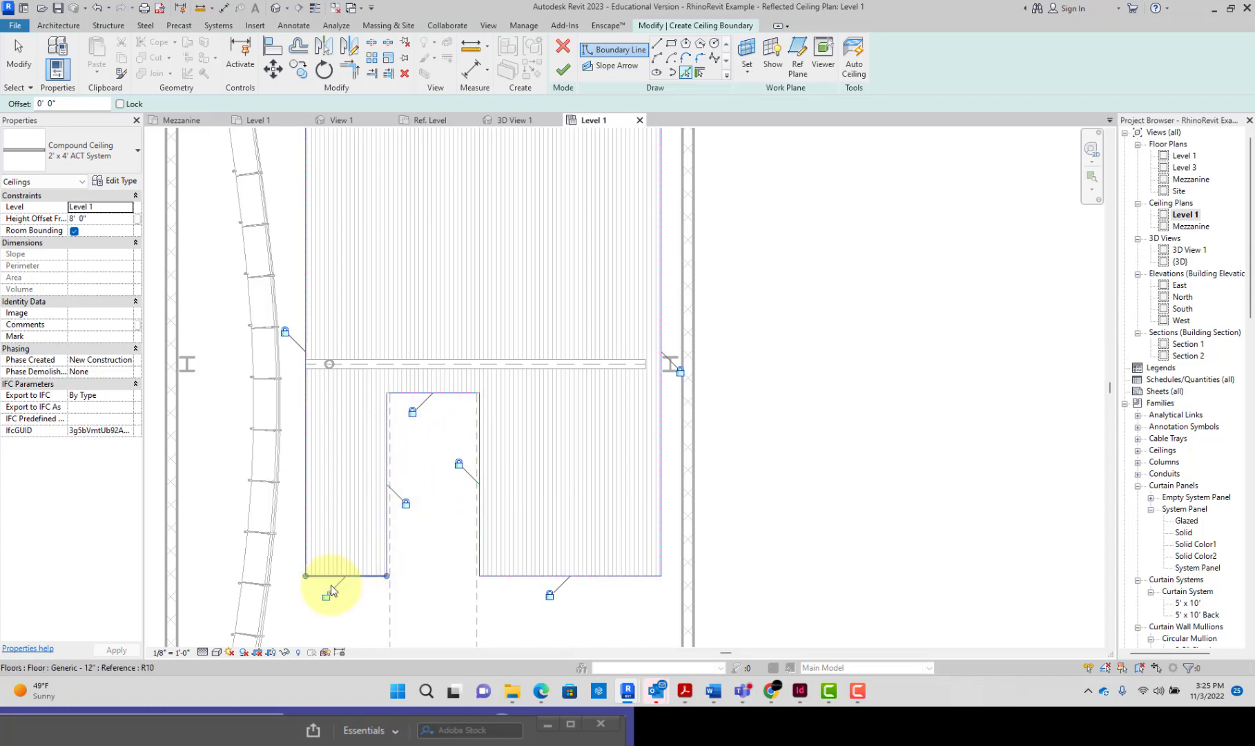
scroll(367, 517, down, 3)
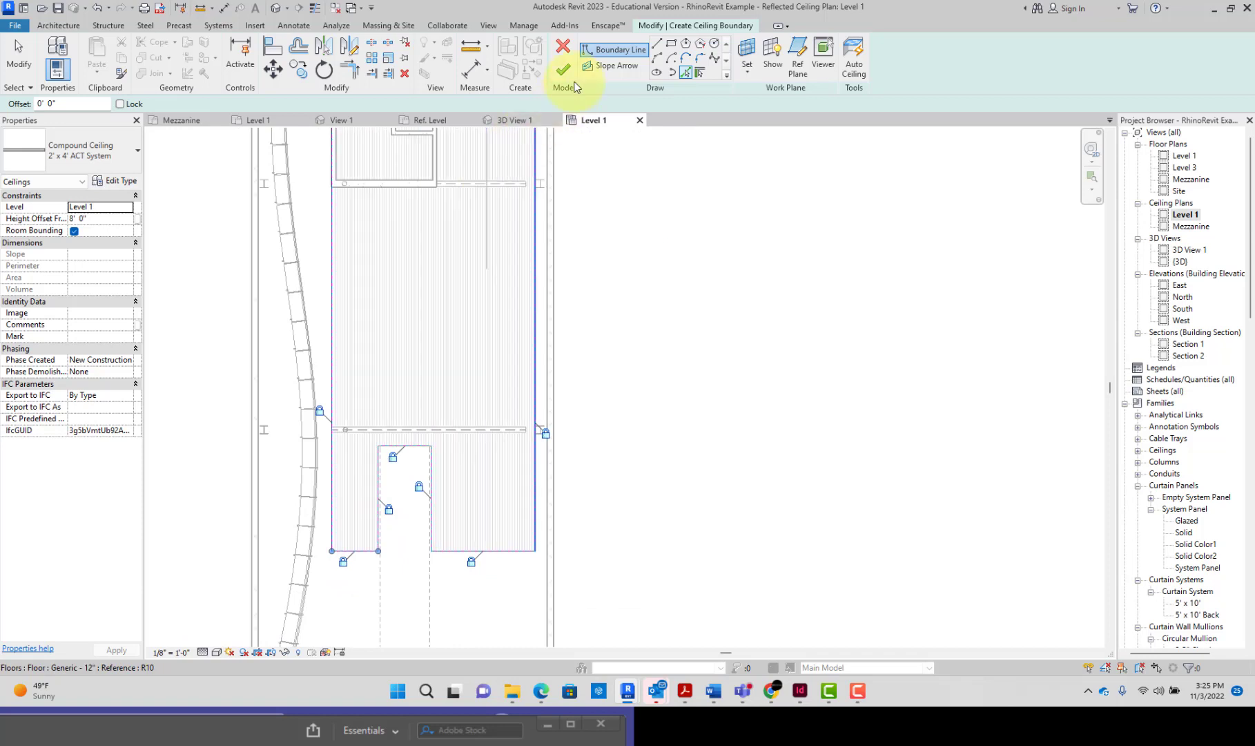
click(564, 70)
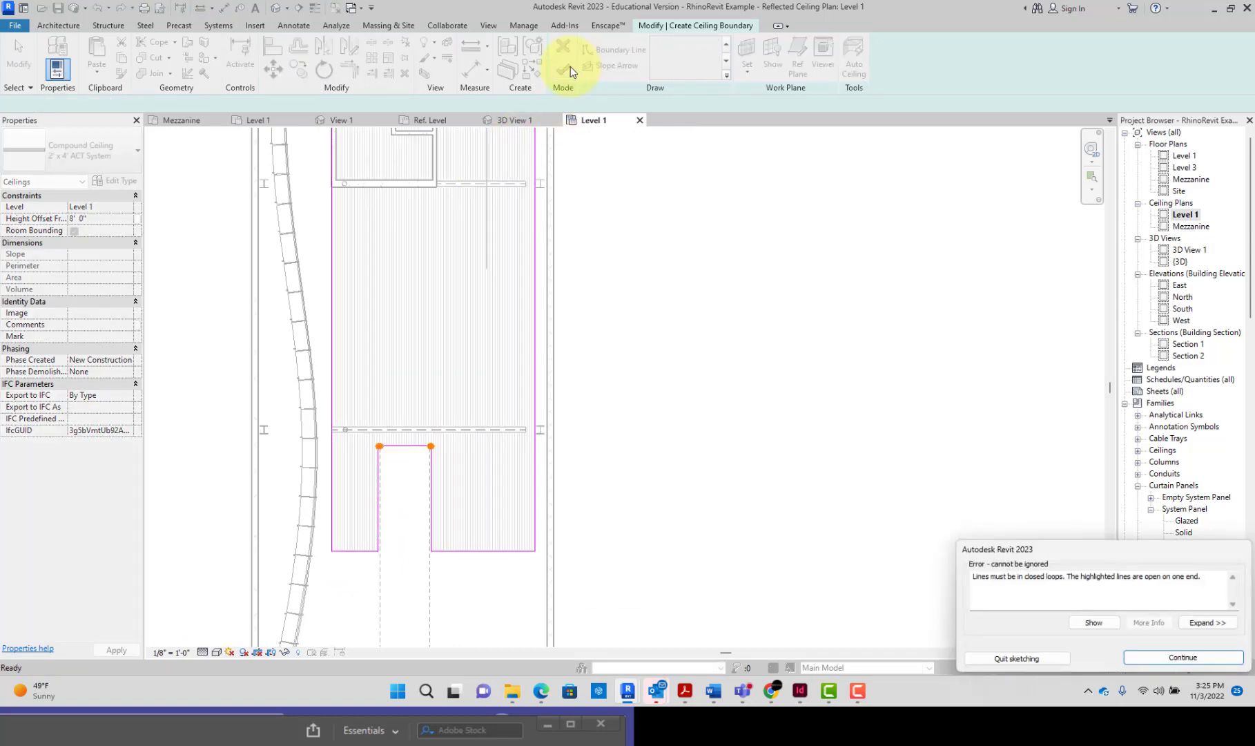
click(1174, 660)
Step: Pick the floor edge at both upper corners of the stair opening to close the boundary gaps, and try to finish the sketch
scroll(408, 449, up, 5)
scroll(426, 447, up, 3)
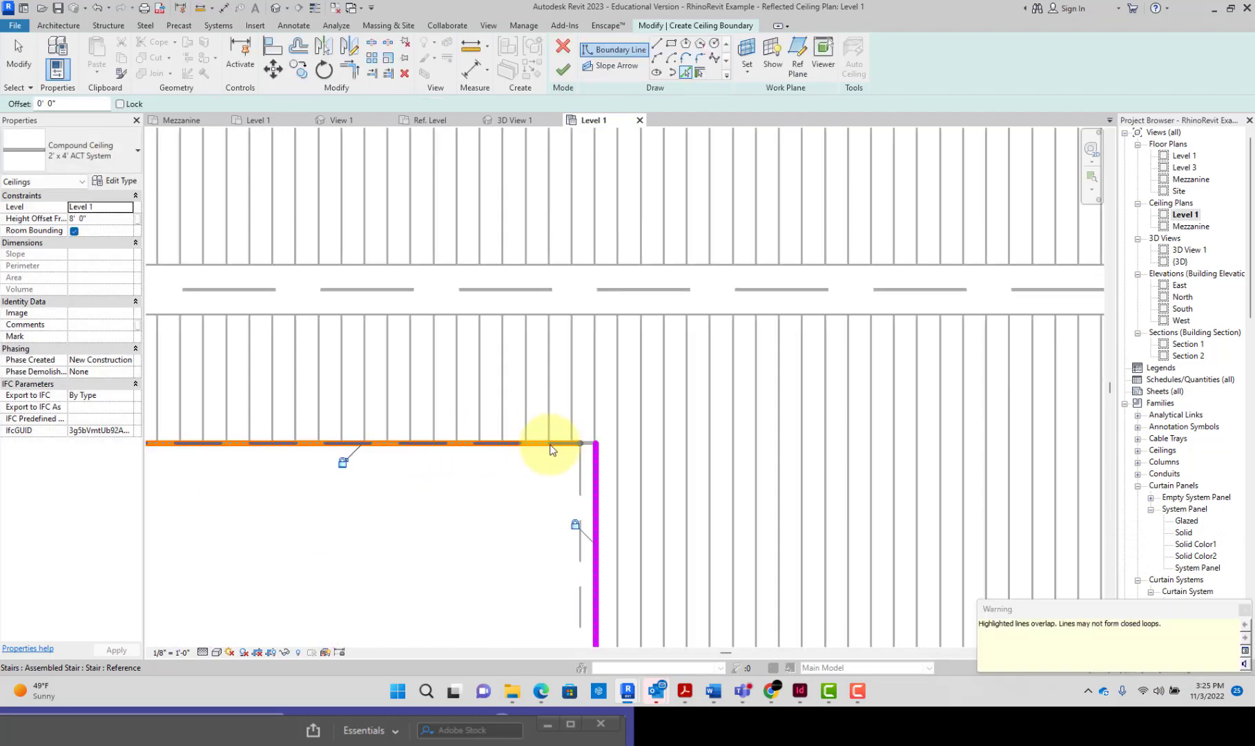
click(593, 443)
scroll(583, 449, down, 3)
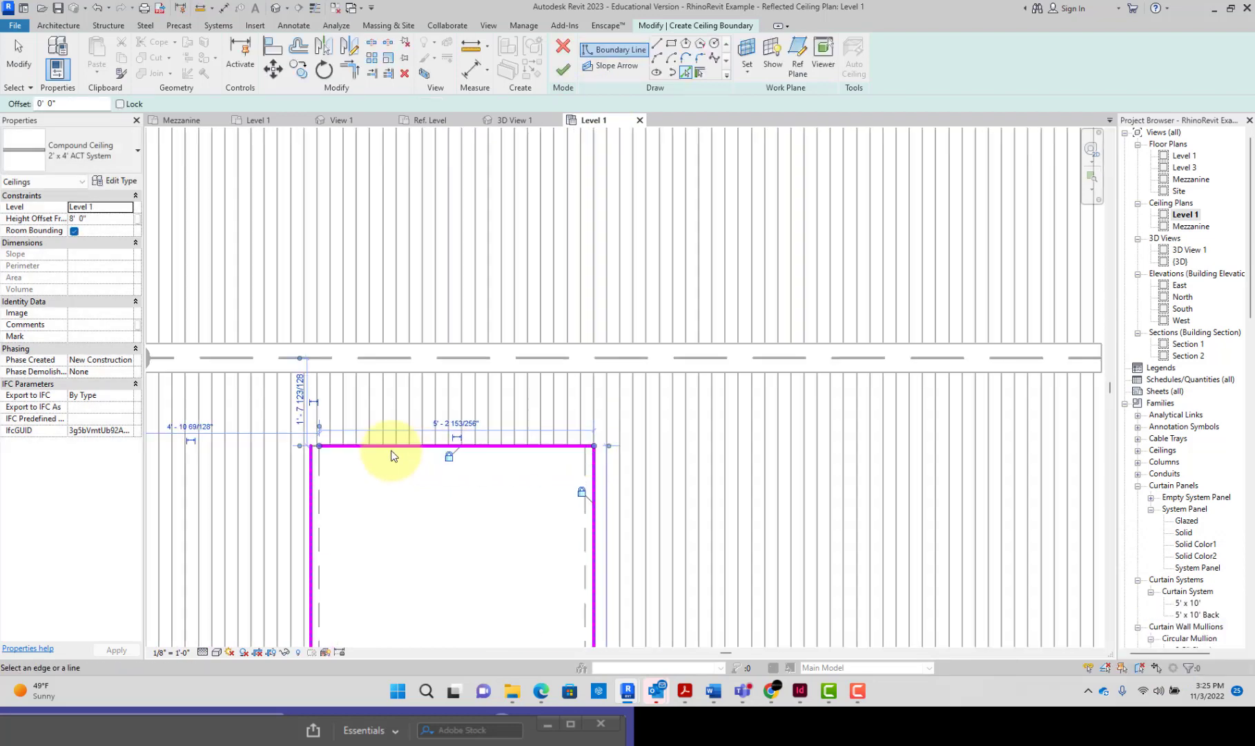
click(315, 444)
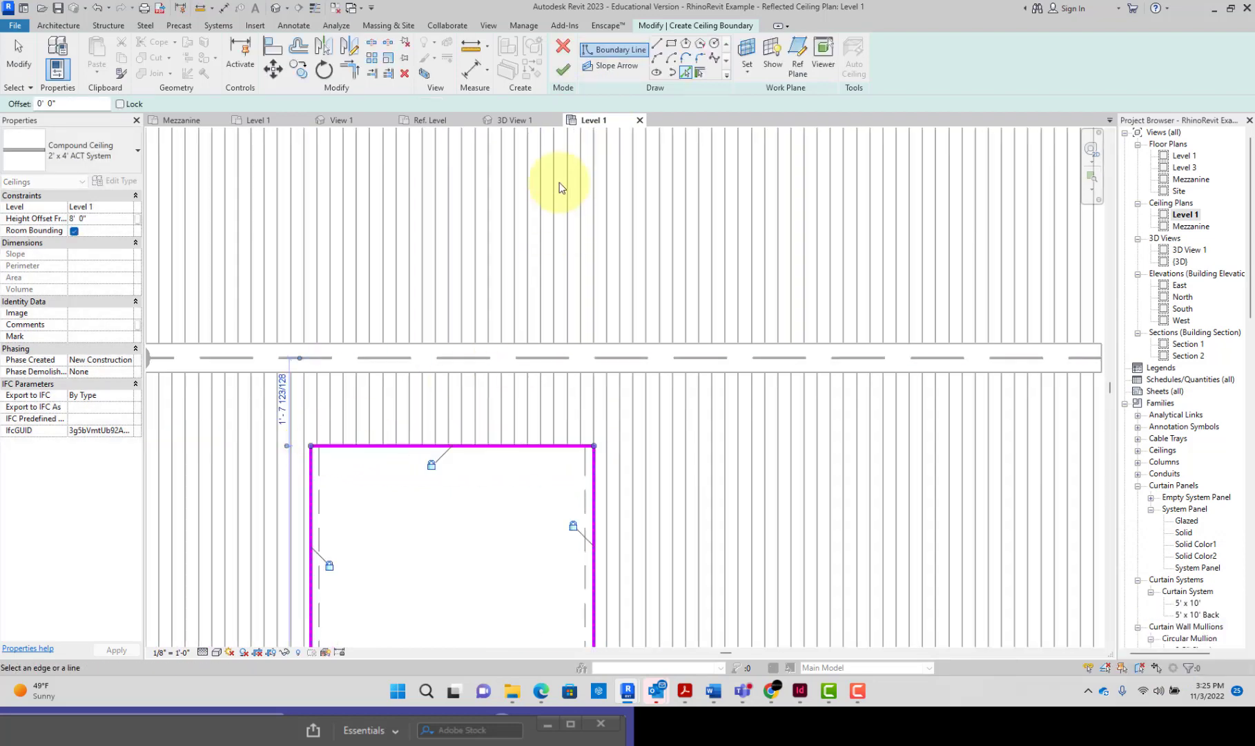
click(563, 69)
scroll(594, 290, down, 1)
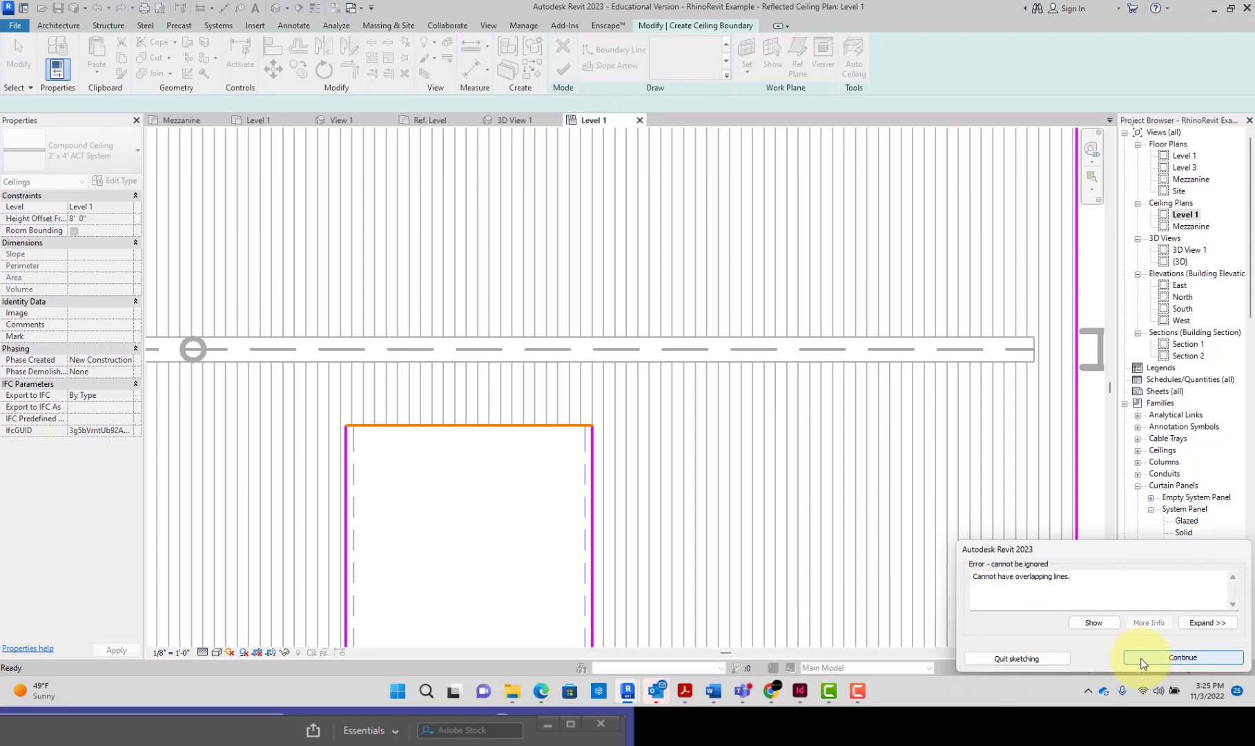
click(1141, 663)
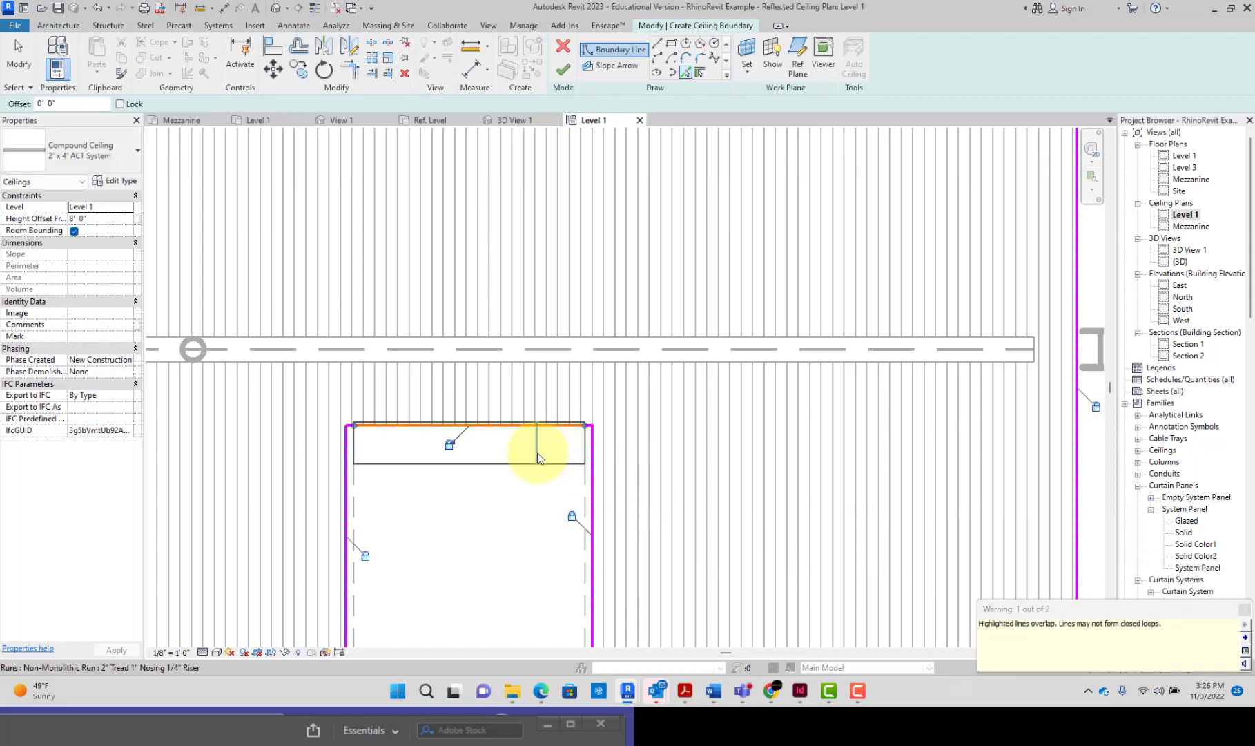
Step: Delete an overlapping boundary line along the stair opening's upper edge and try to finish the ceiling sketch again
scroll(539, 458, up, 2)
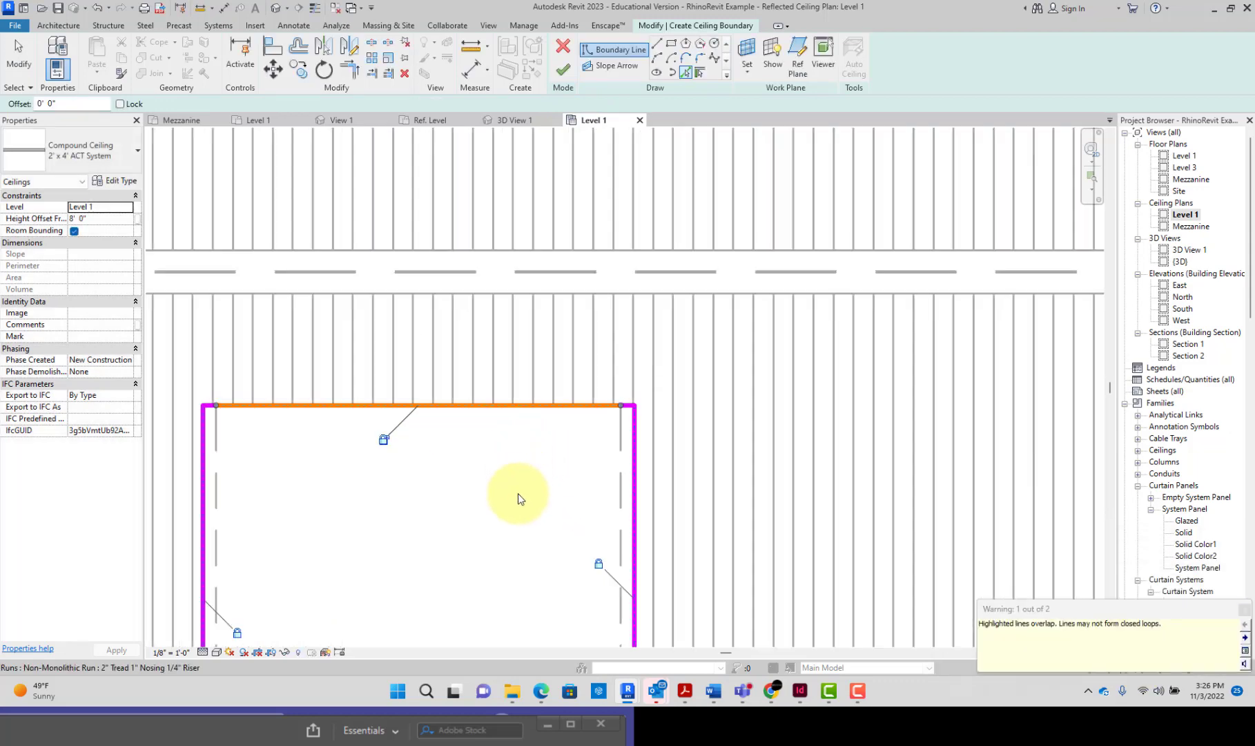
click(630, 409)
key(Escape)
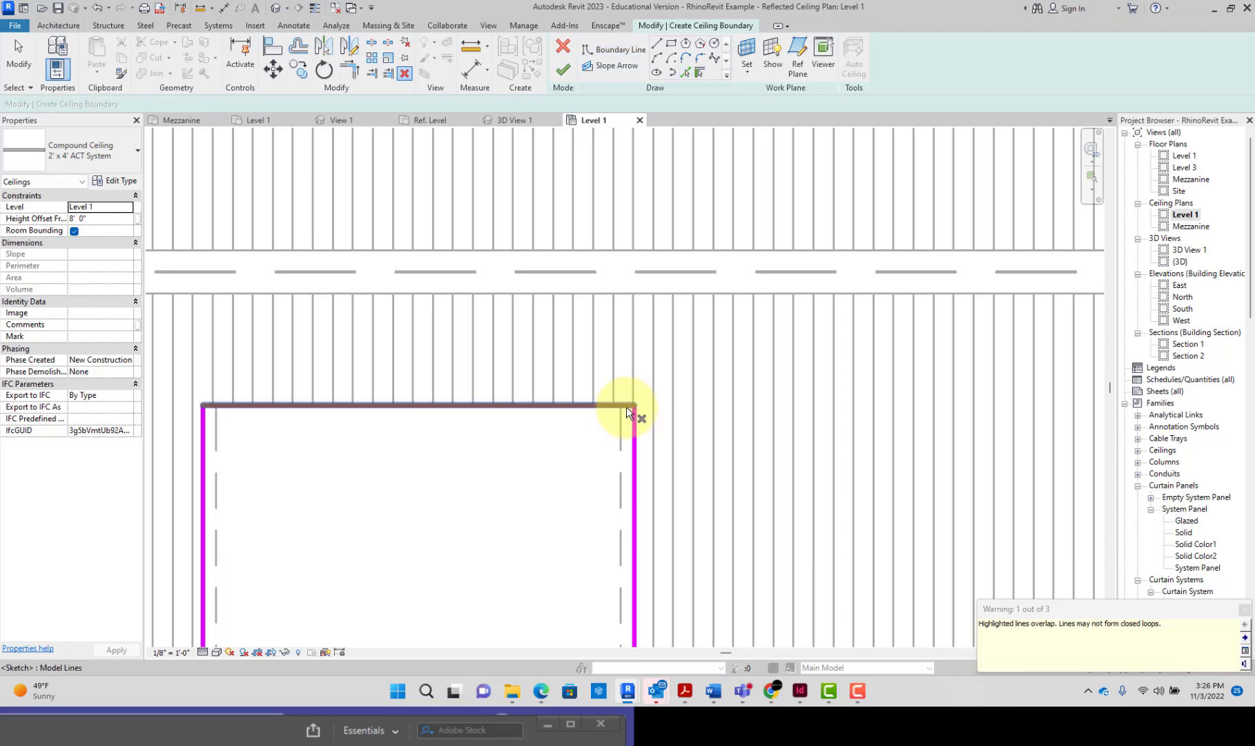
click(579, 406)
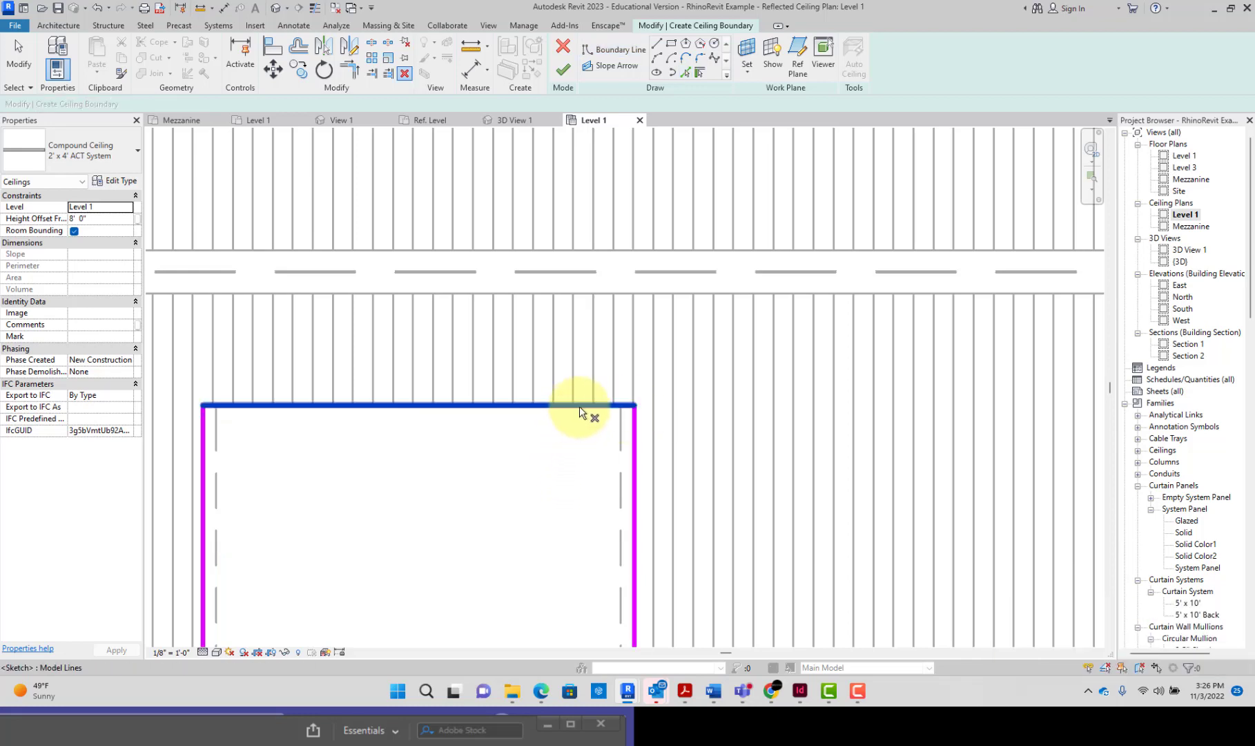
key(Return)
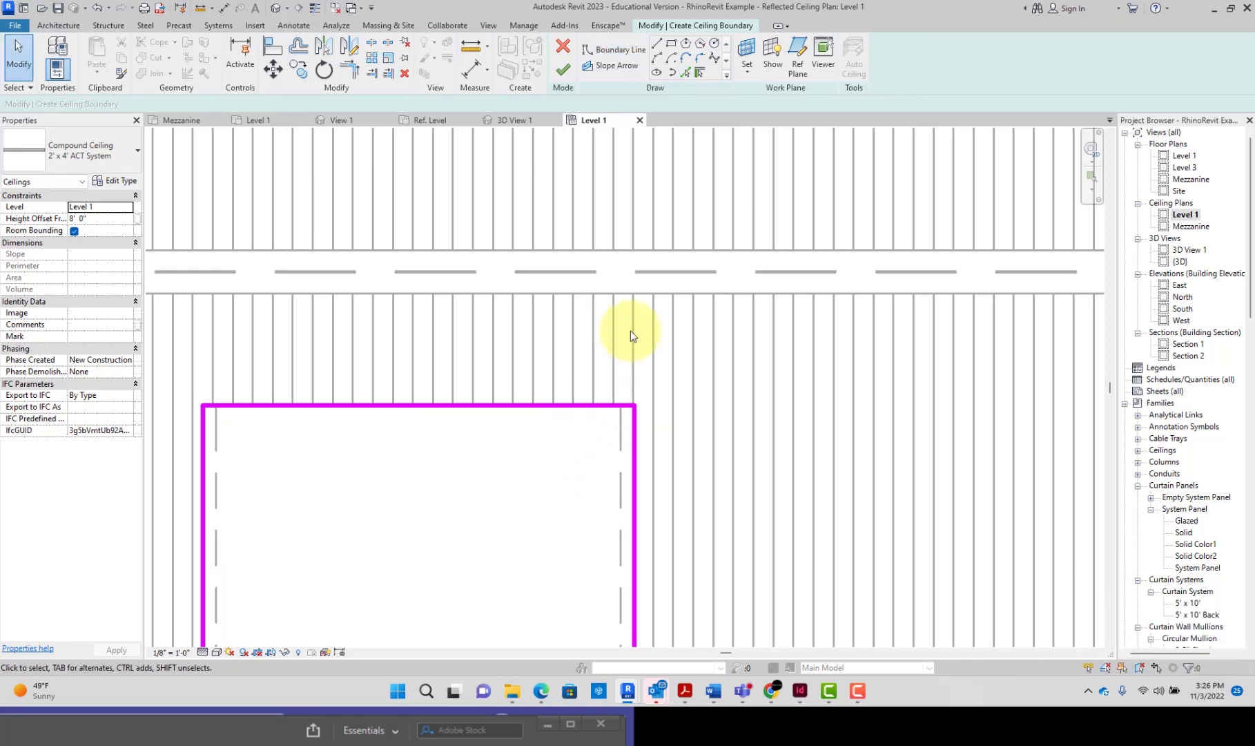
click(565, 70)
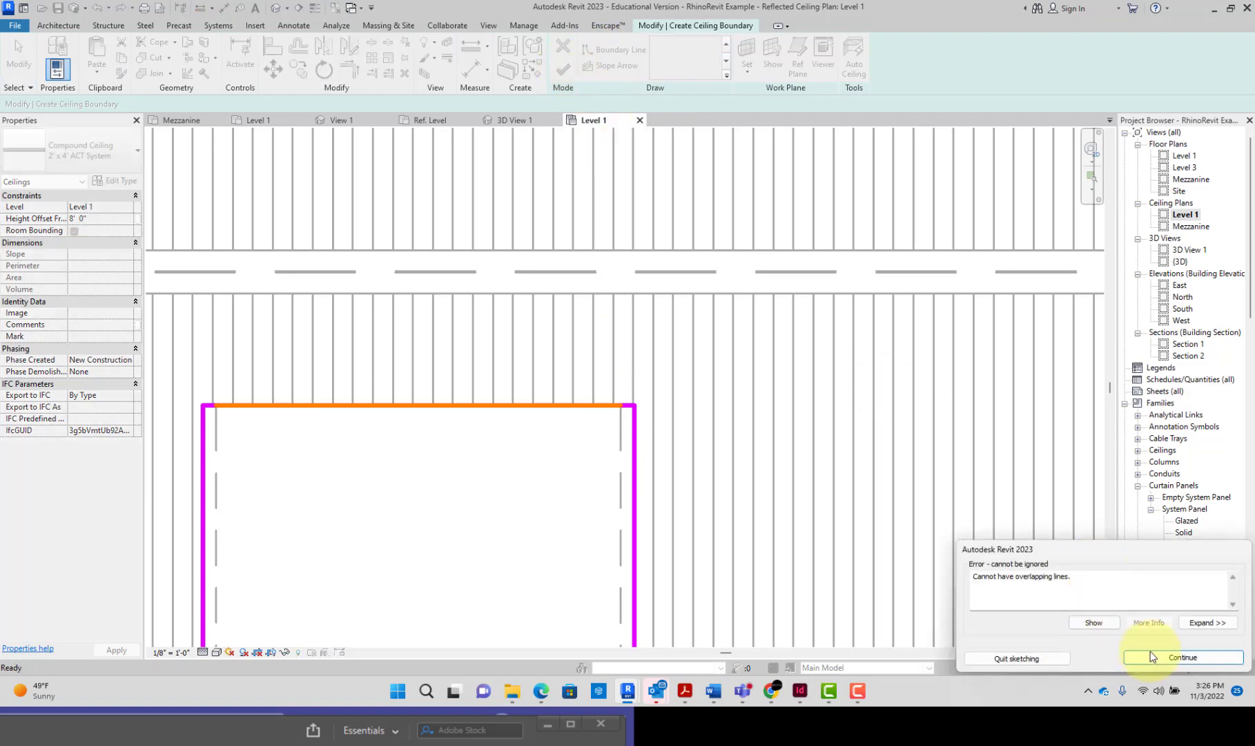
click(1177, 656)
Step: Remove the shorter overlapping line along the stair opening's upper edge and retry finishing the sketch
click(615, 408)
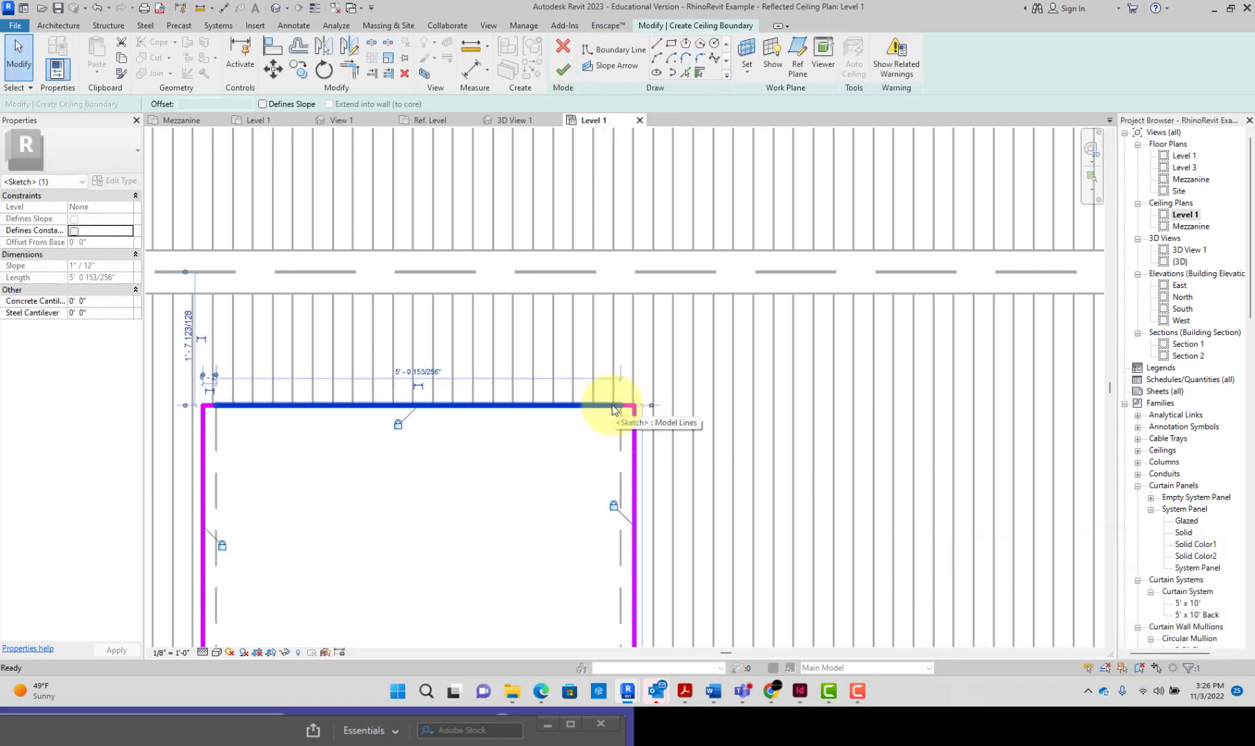
click(616, 425)
click(562, 71)
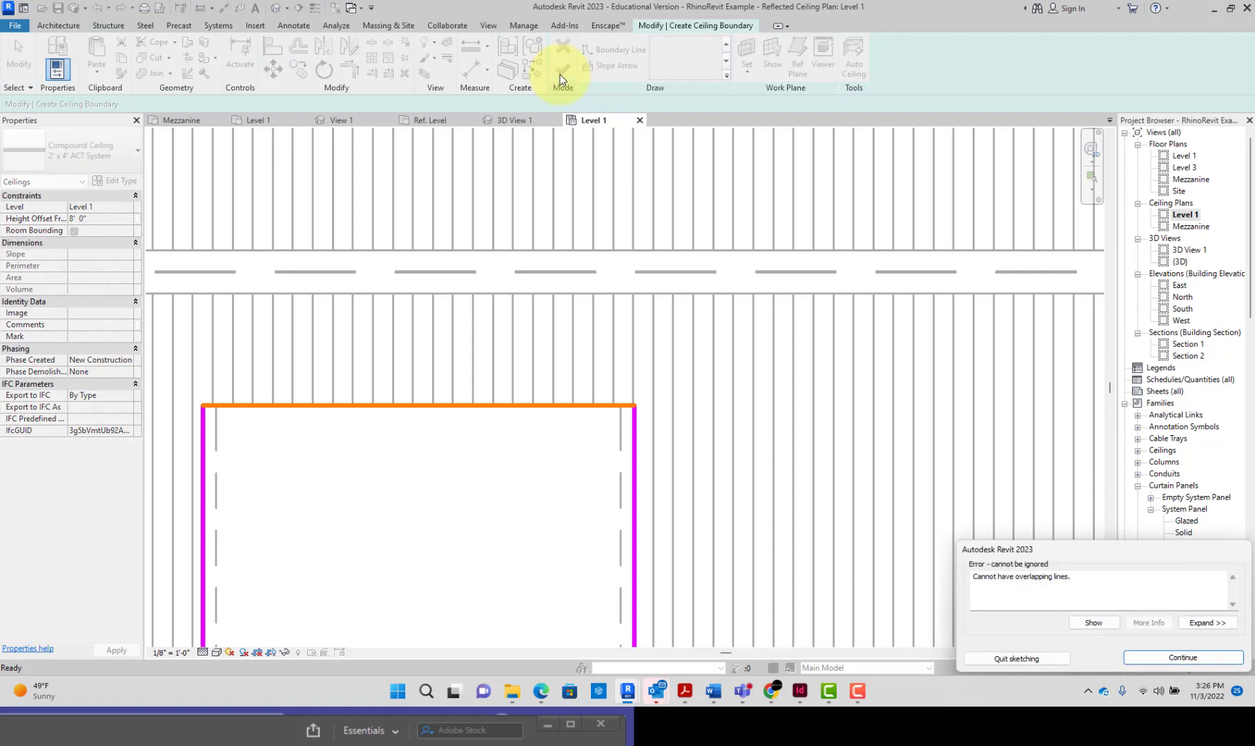
click(1144, 658)
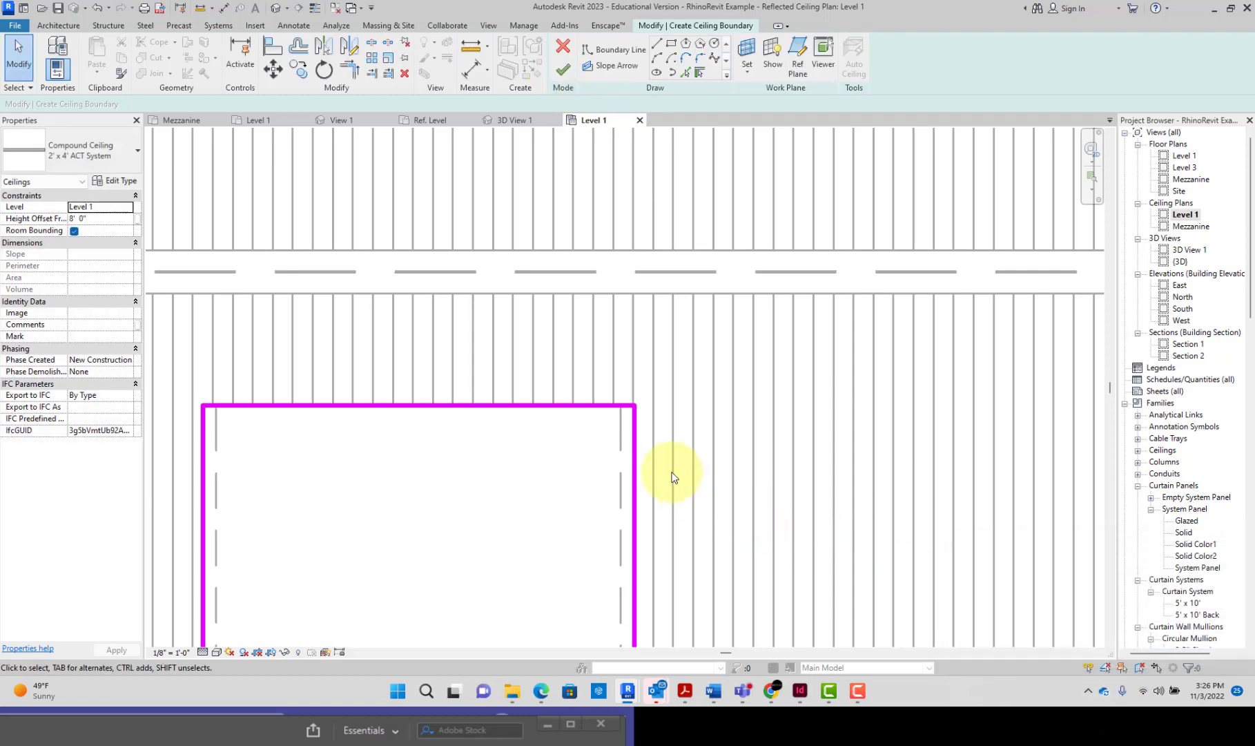
Step: Delete the remaining duplicate line on the stair opening's upper edge, check the line that is left, and finish the ceiling sketch
key(Tab)
click(623, 409)
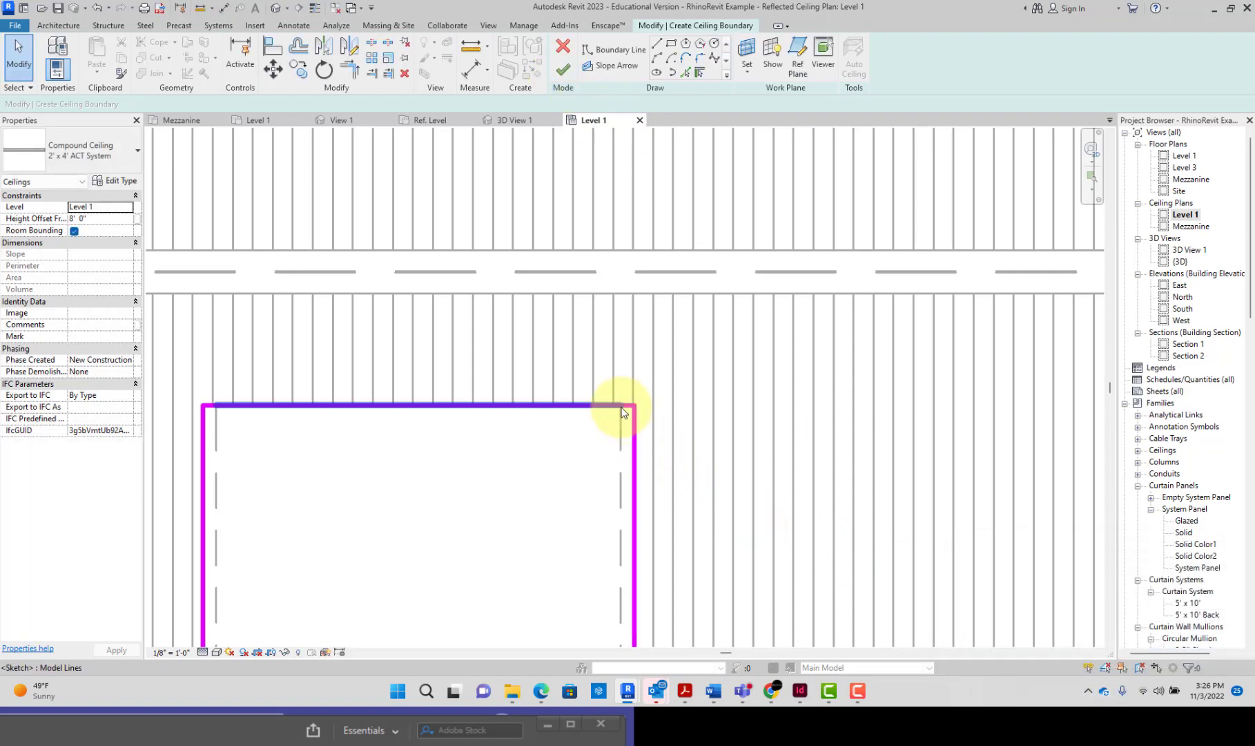
key(Delete)
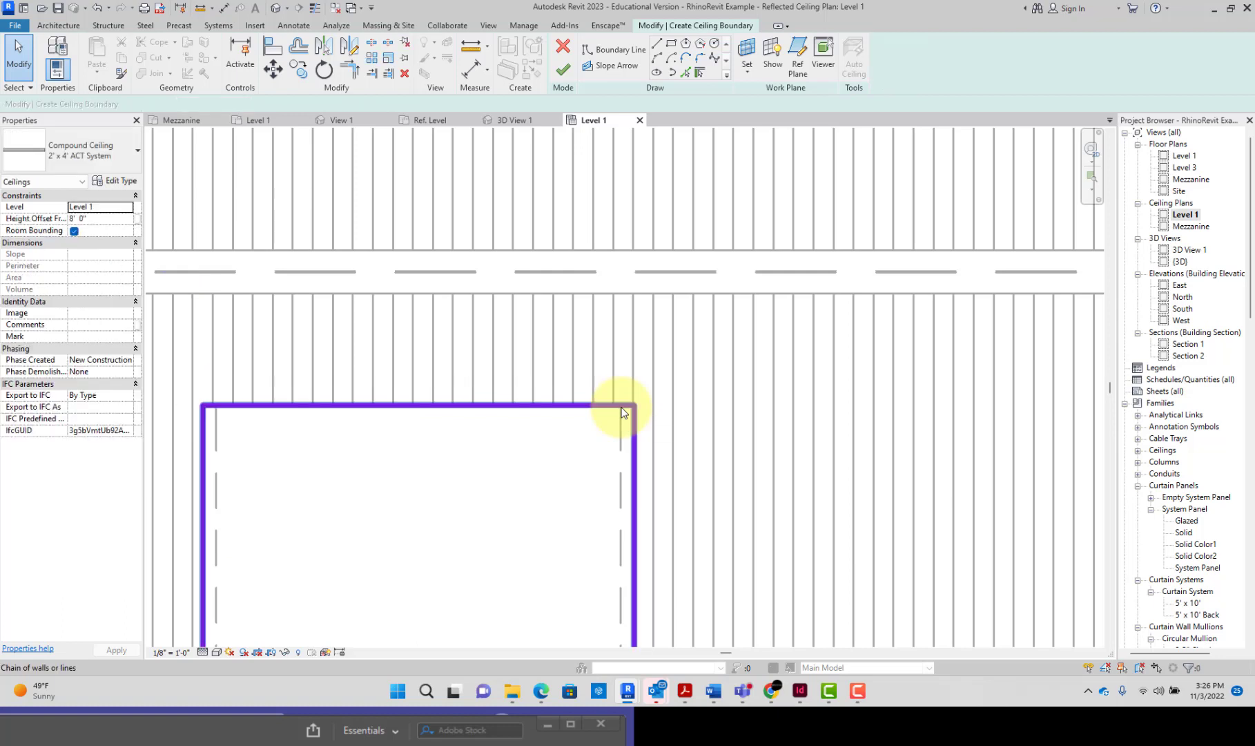
scroll(623, 412, up, 2)
click(611, 408)
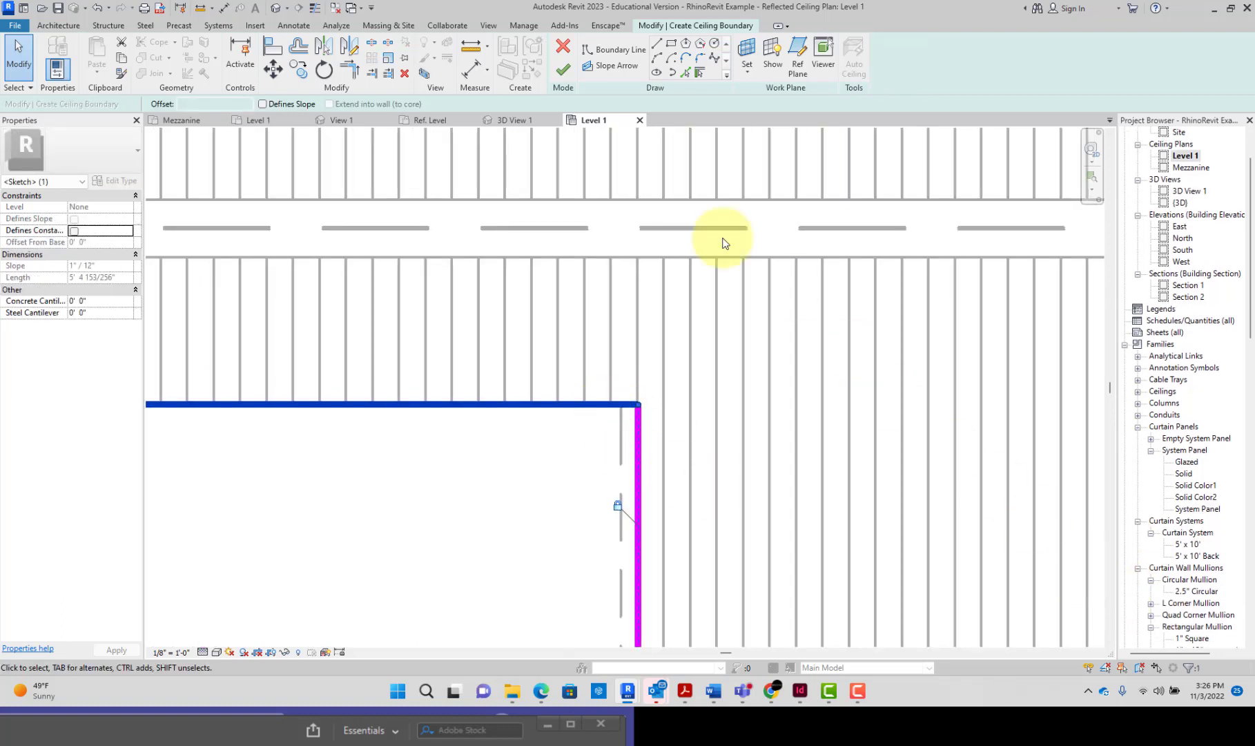
click(565, 70)
scroll(642, 320, down, 4)
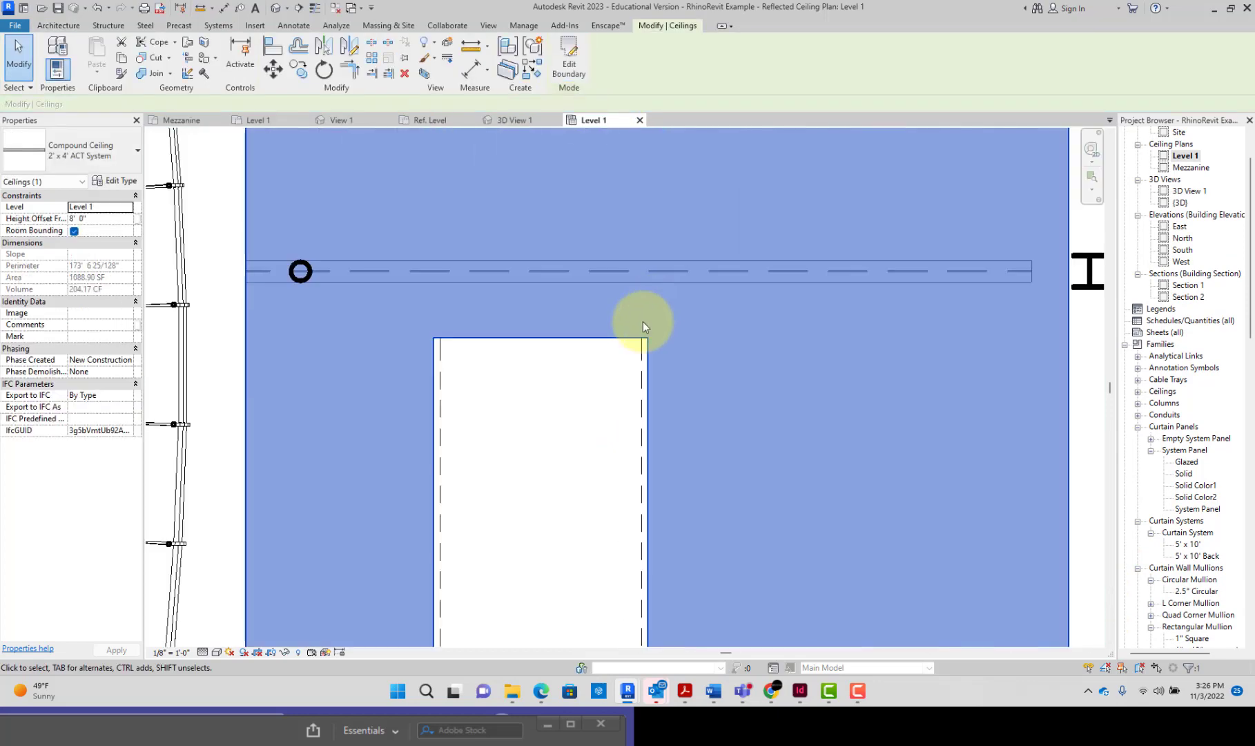
Step: Change the new ceiling's type to the compound ceiling GWB on Mtl. Stud and deselect it
click(121, 152)
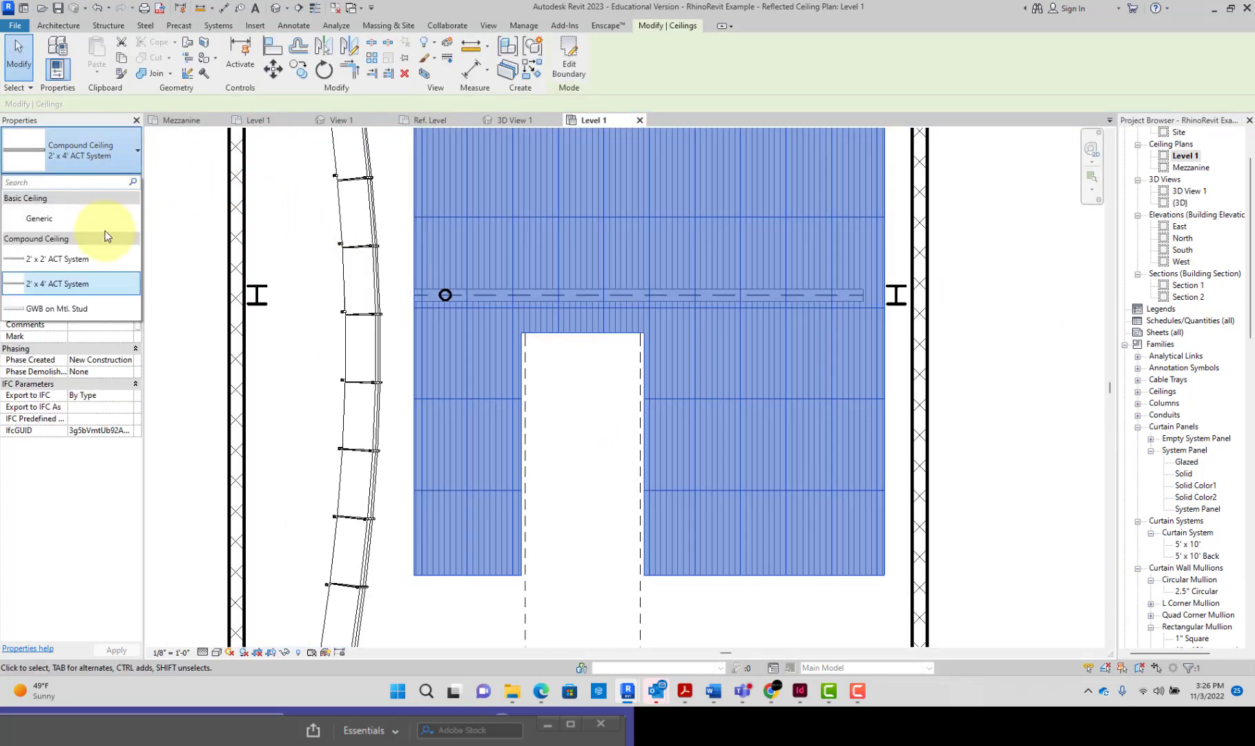
click(97, 308)
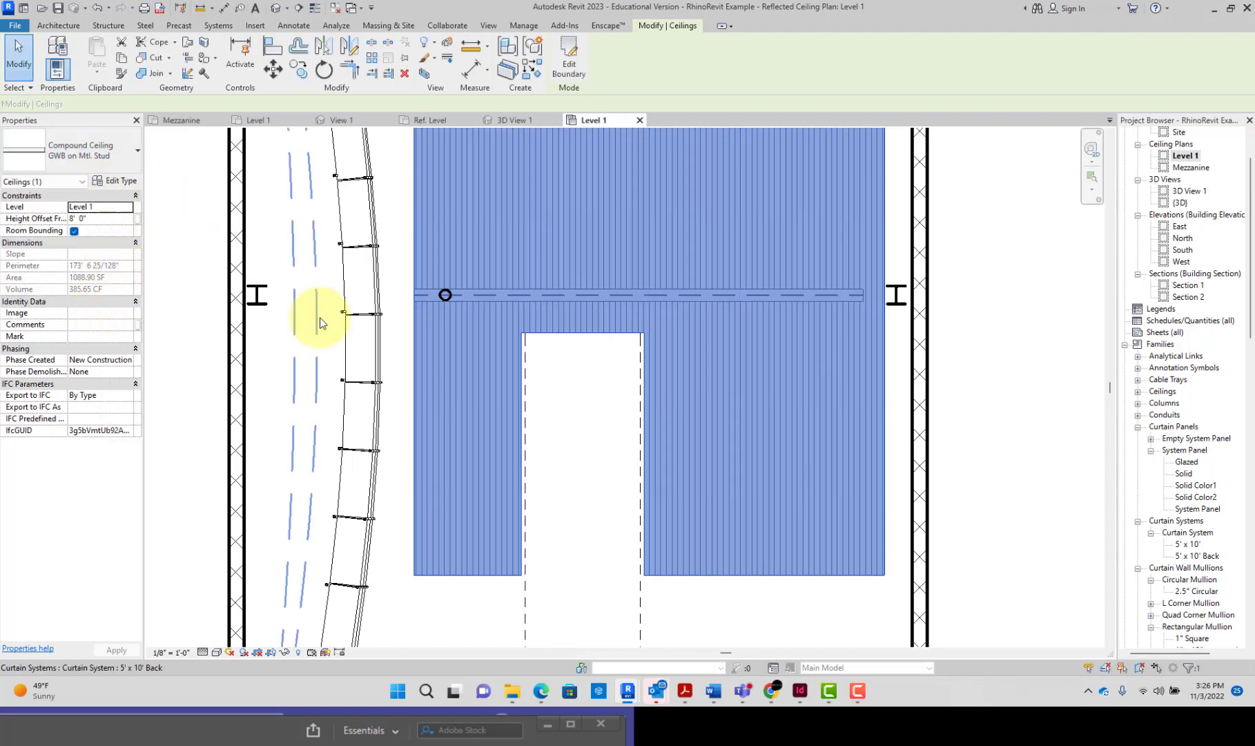
click(903, 421)
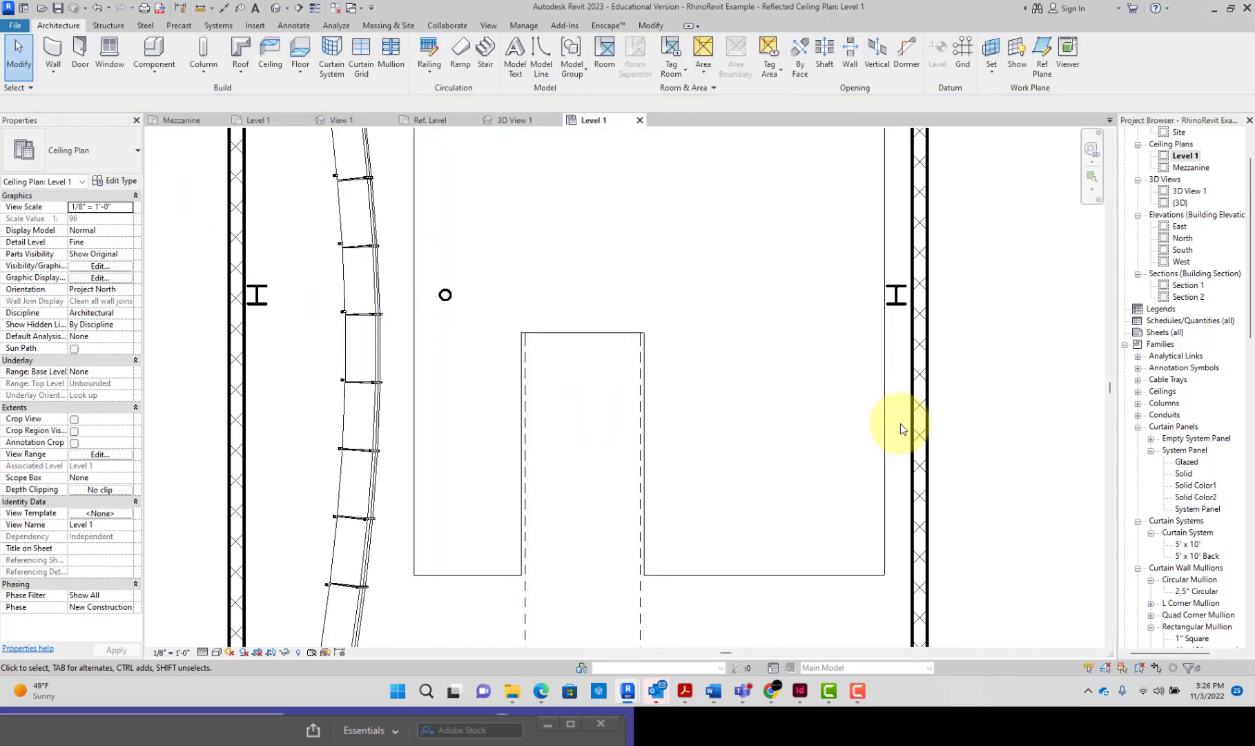
Step: Select the new ceiling and open Section 1 to check its height below the mezzanine floor
click(884, 434)
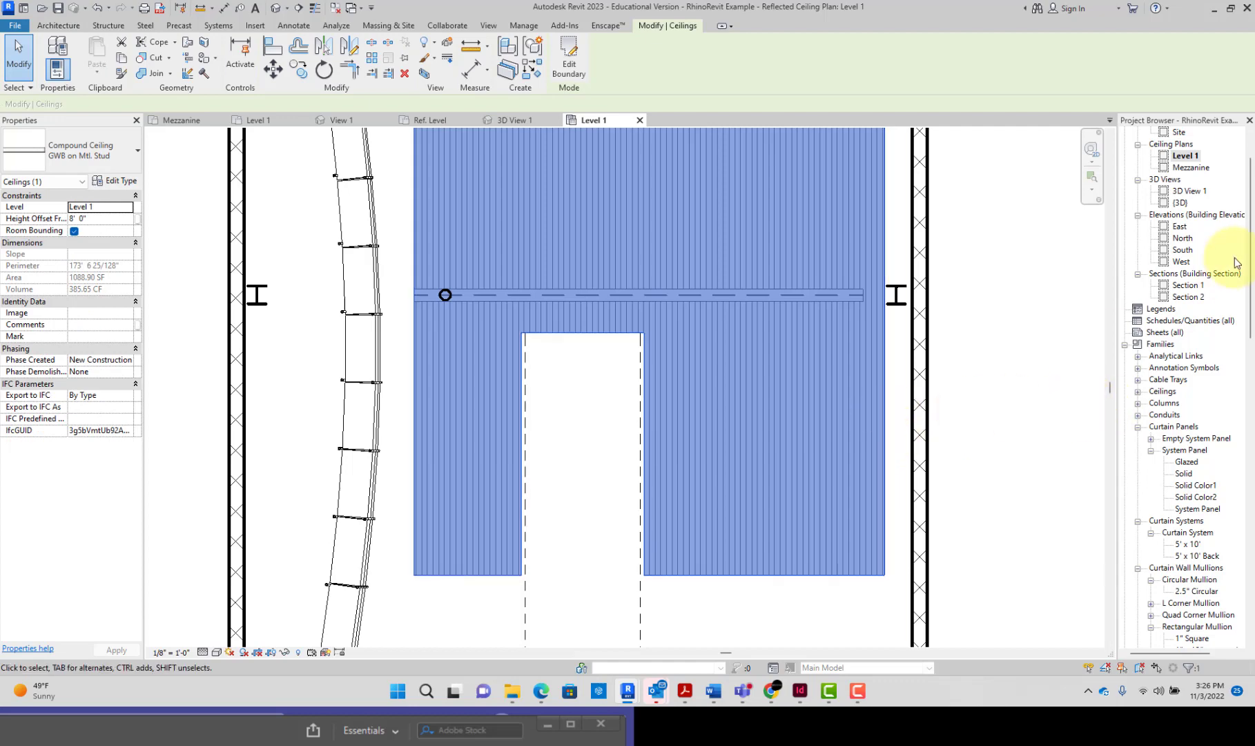
click(1199, 285)
double_click(1200, 286)
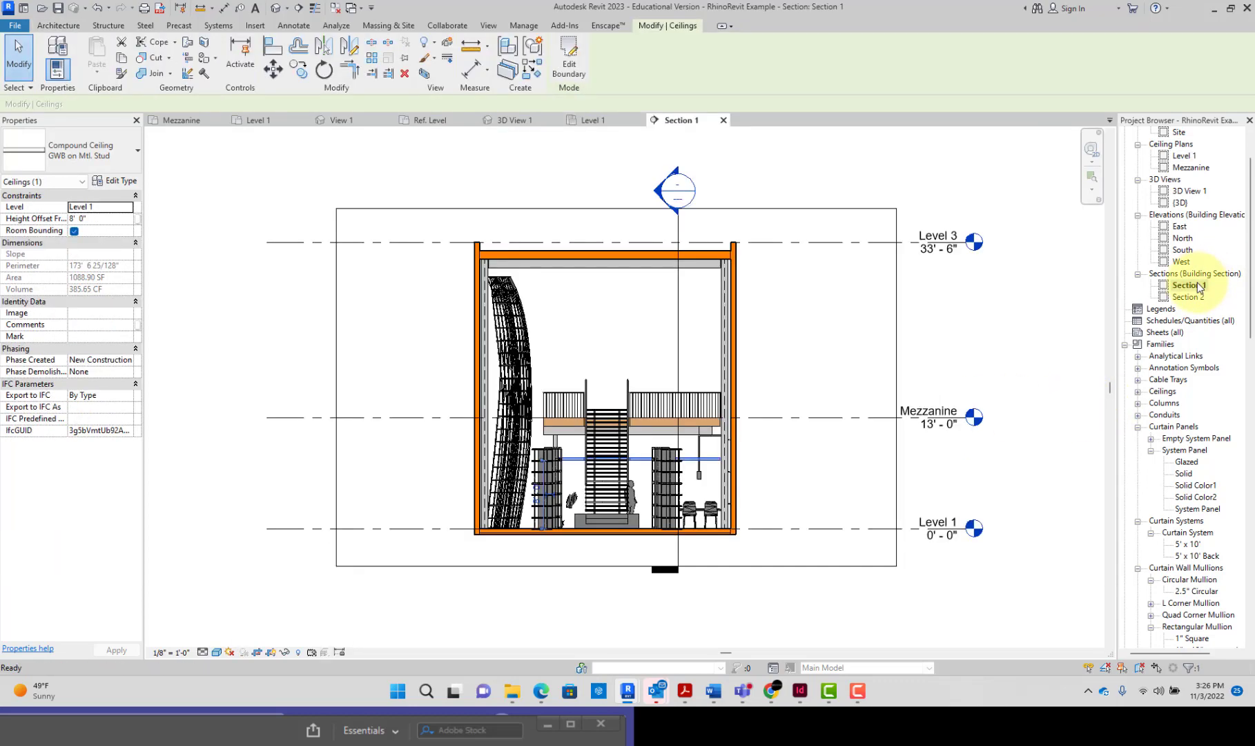
scroll(741, 443, up, 3)
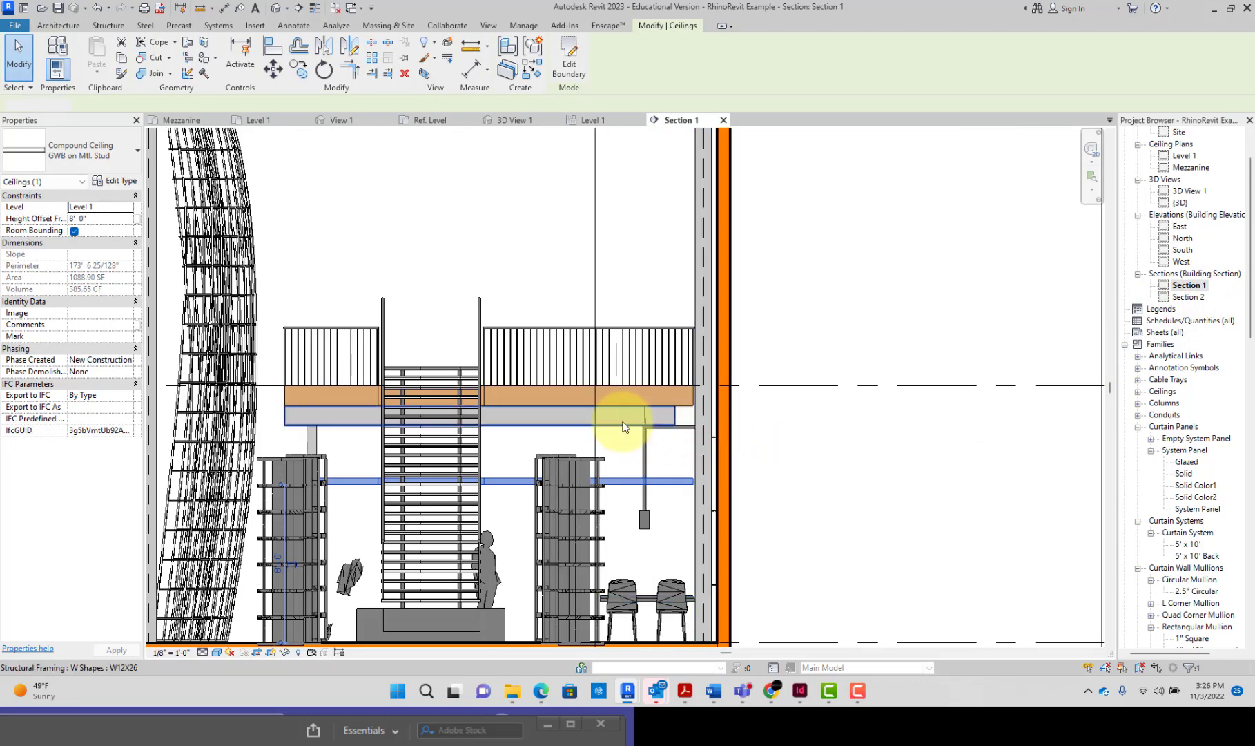
Step: Lengthen the W12X26 beam beneath the mezzanine floor at its right end to close the gap to the wall column
click(624, 425)
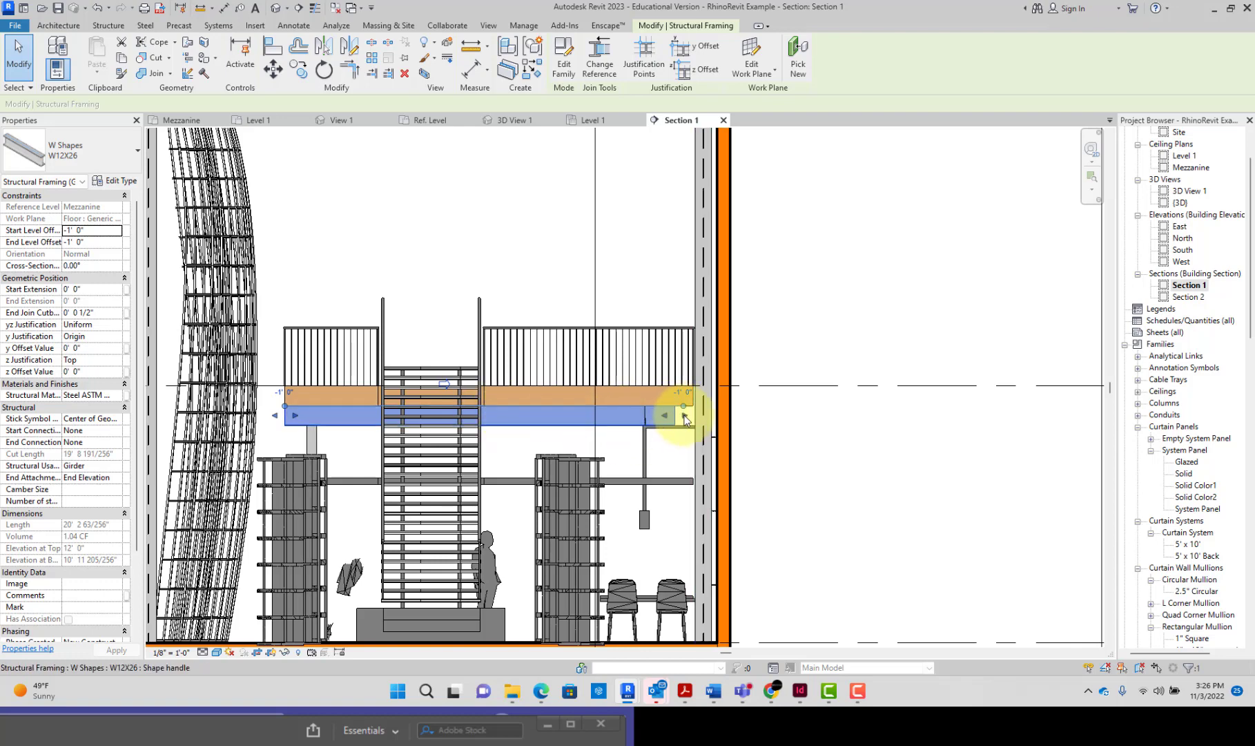
scroll(686, 418, up, 5)
click(699, 382)
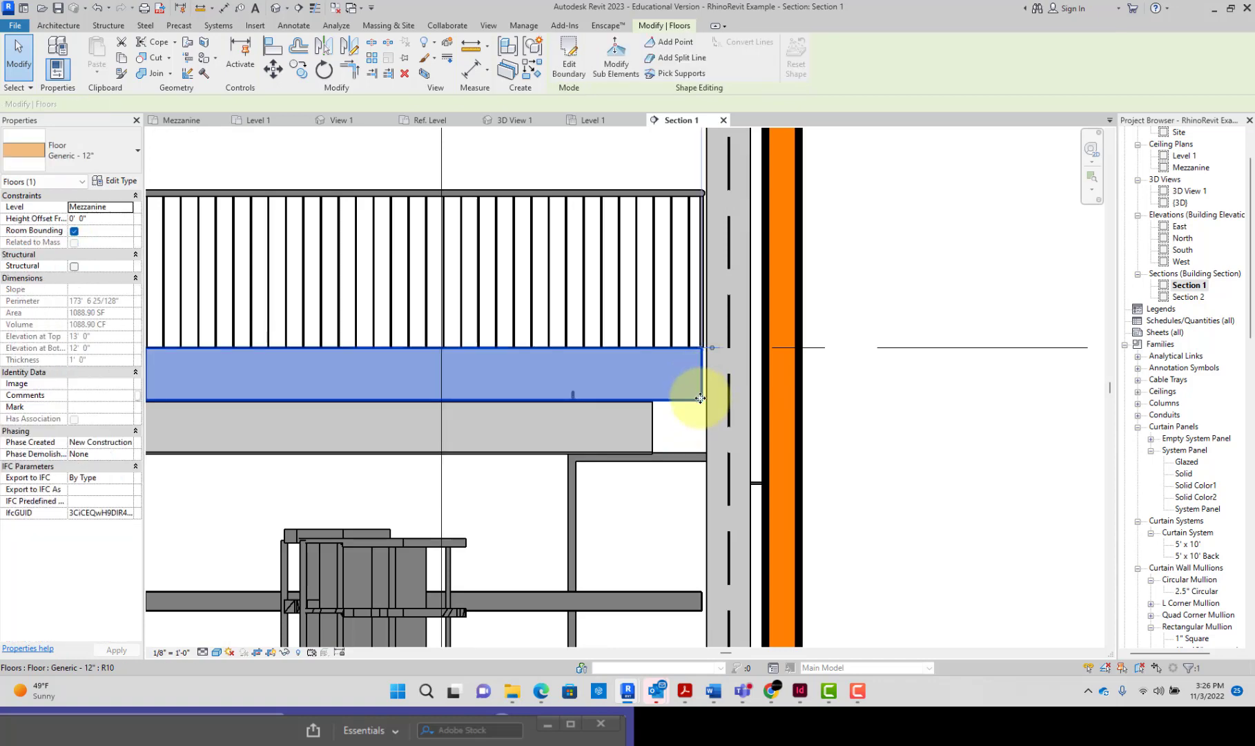
scroll(700, 399, down, 3)
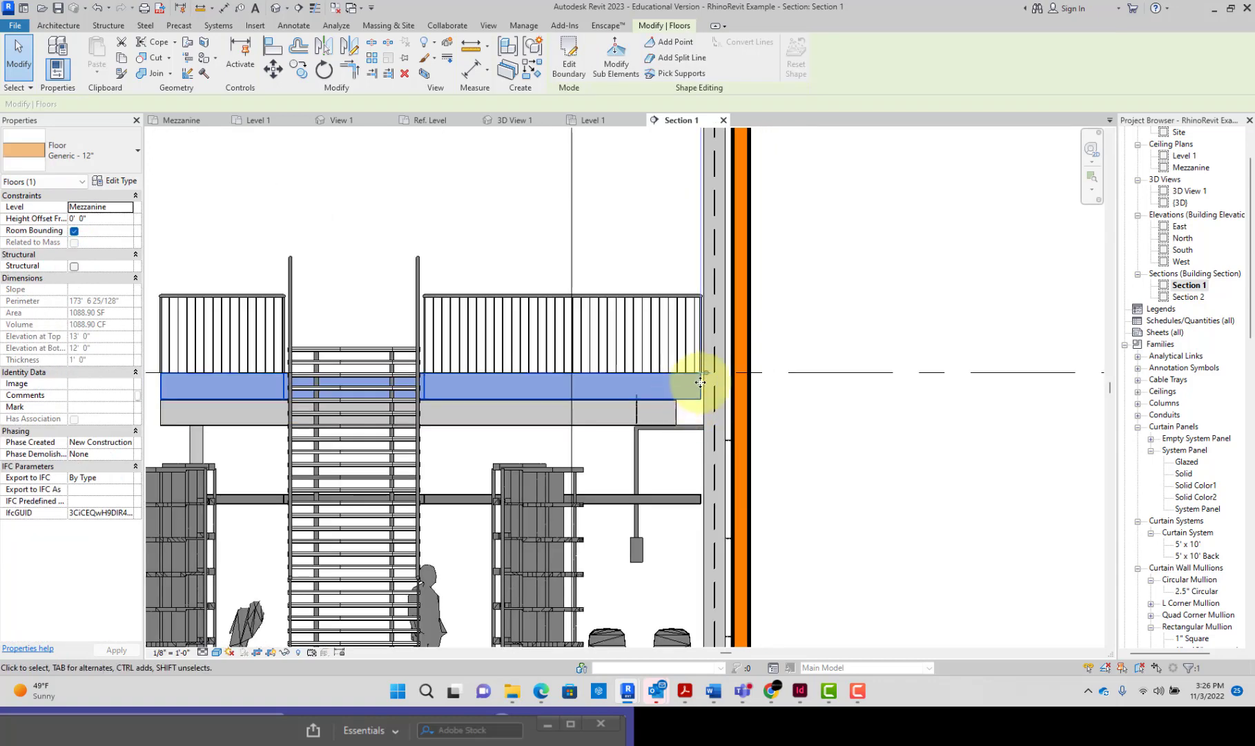
scroll(698, 391, down, 2)
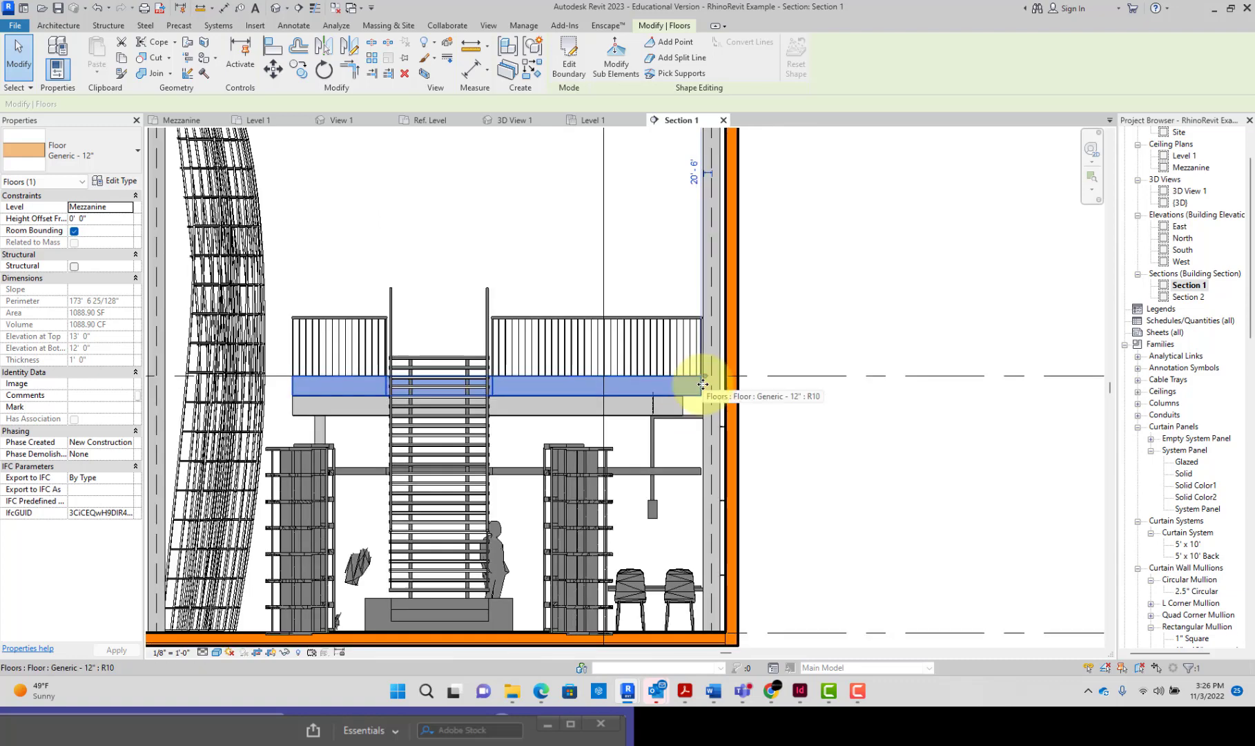
scroll(691, 407, up, 2)
click(681, 407)
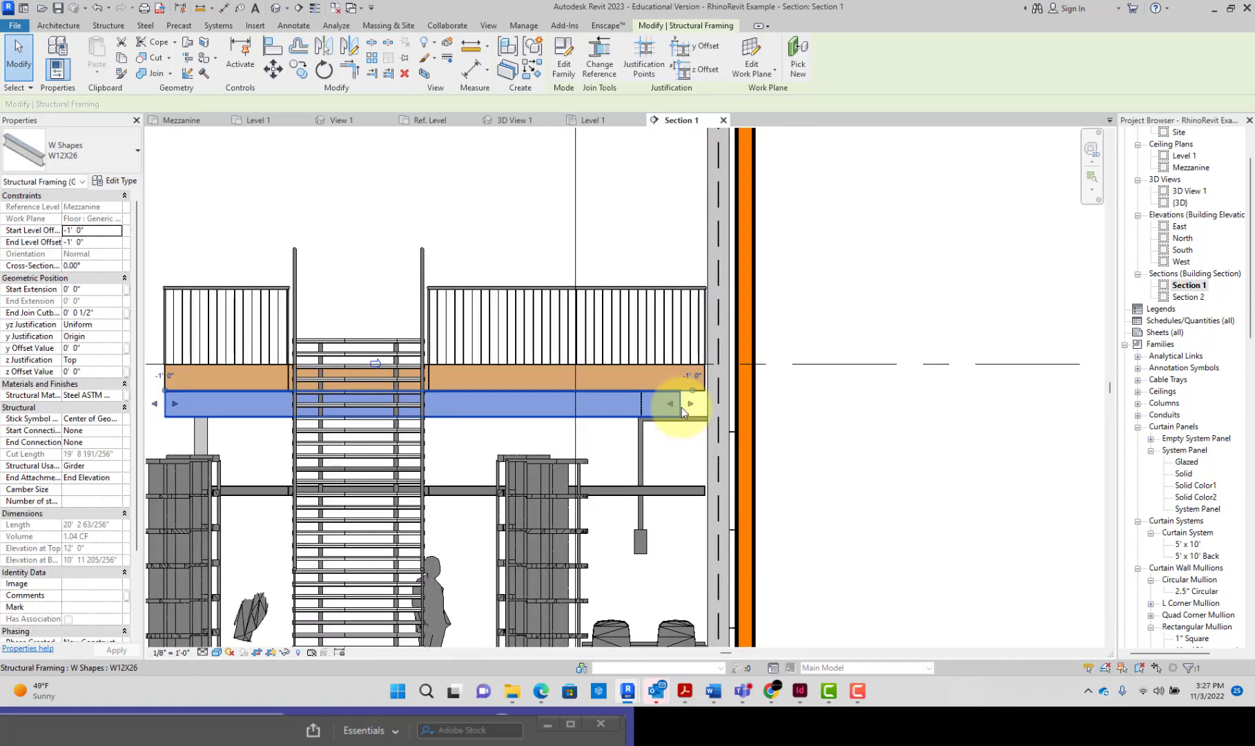
drag(707, 404, 704, 403)
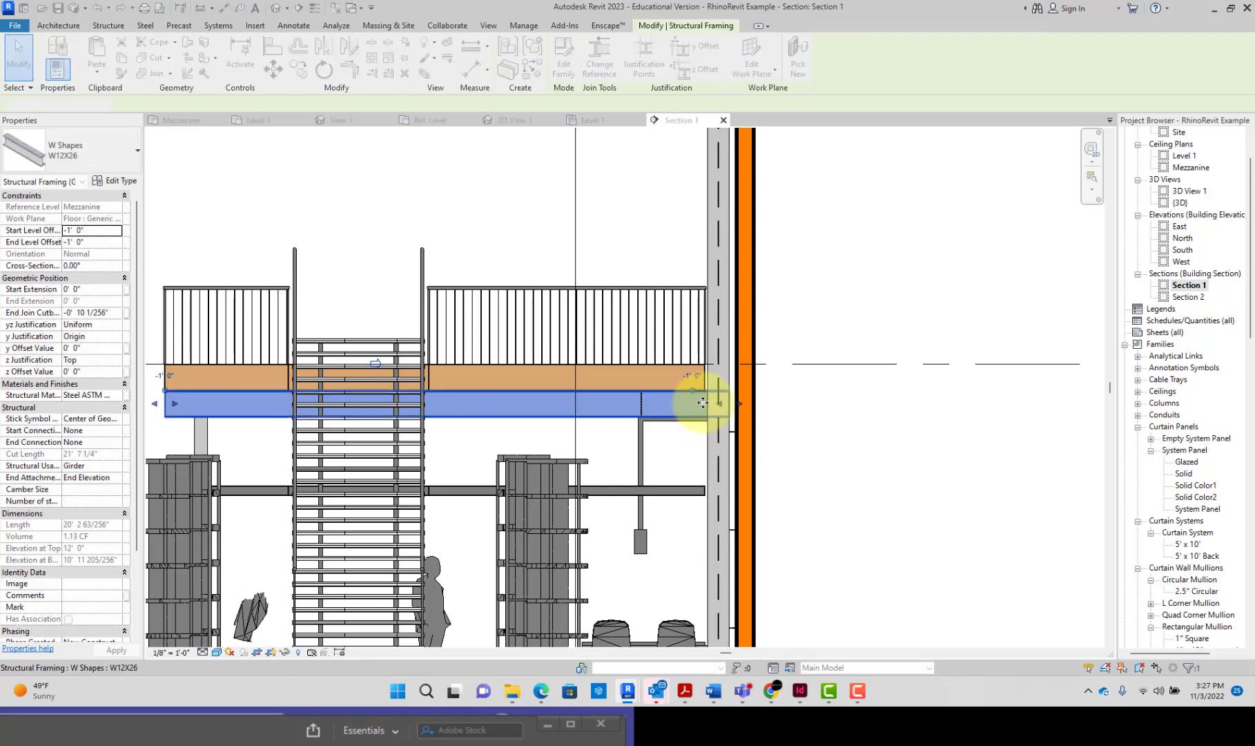
scroll(703, 403, down, 2)
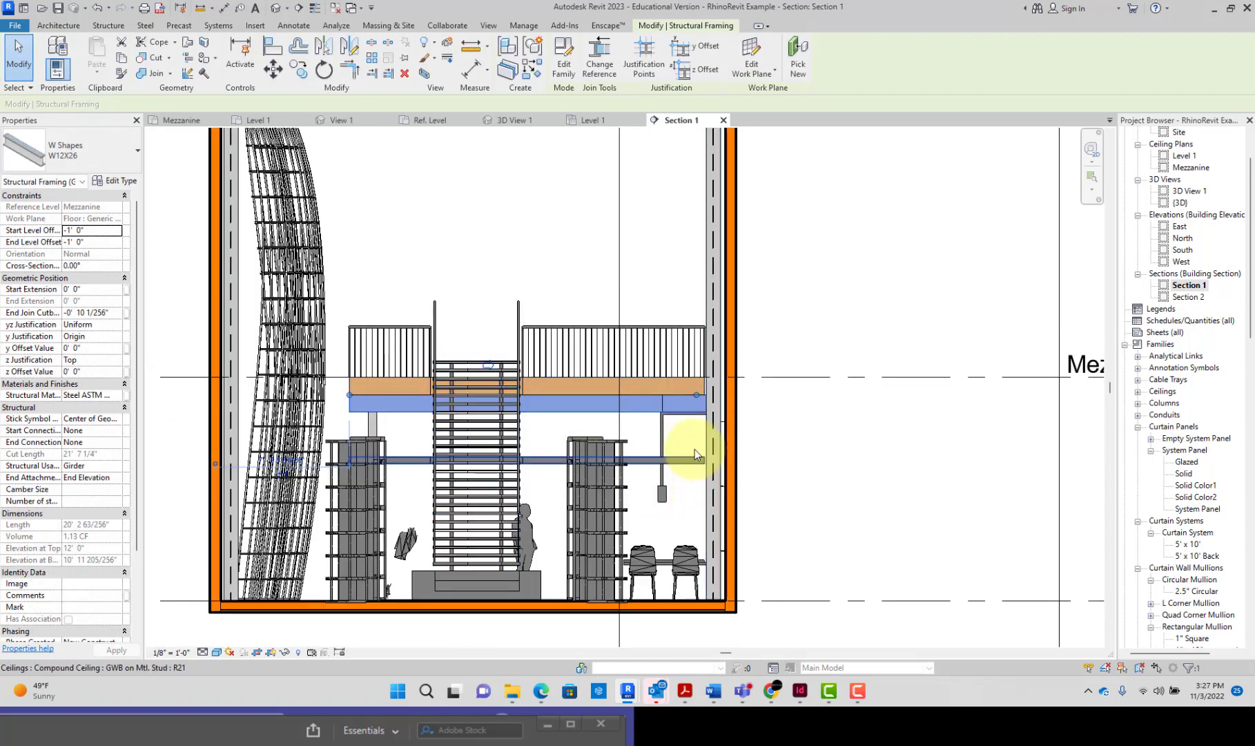
click(752, 403)
Step: Examine how the mezzanine floor and the beam beneath it meet the wall column in Section 1
scroll(713, 398, up, 2)
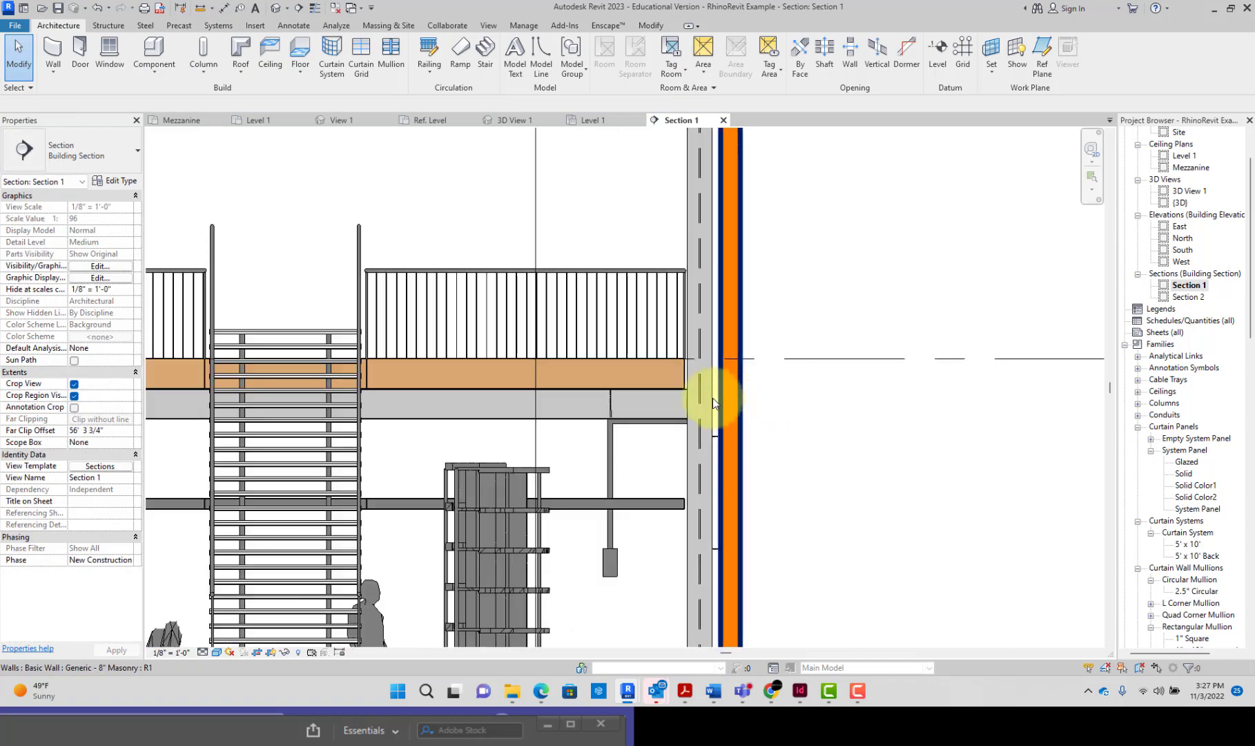
click(683, 376)
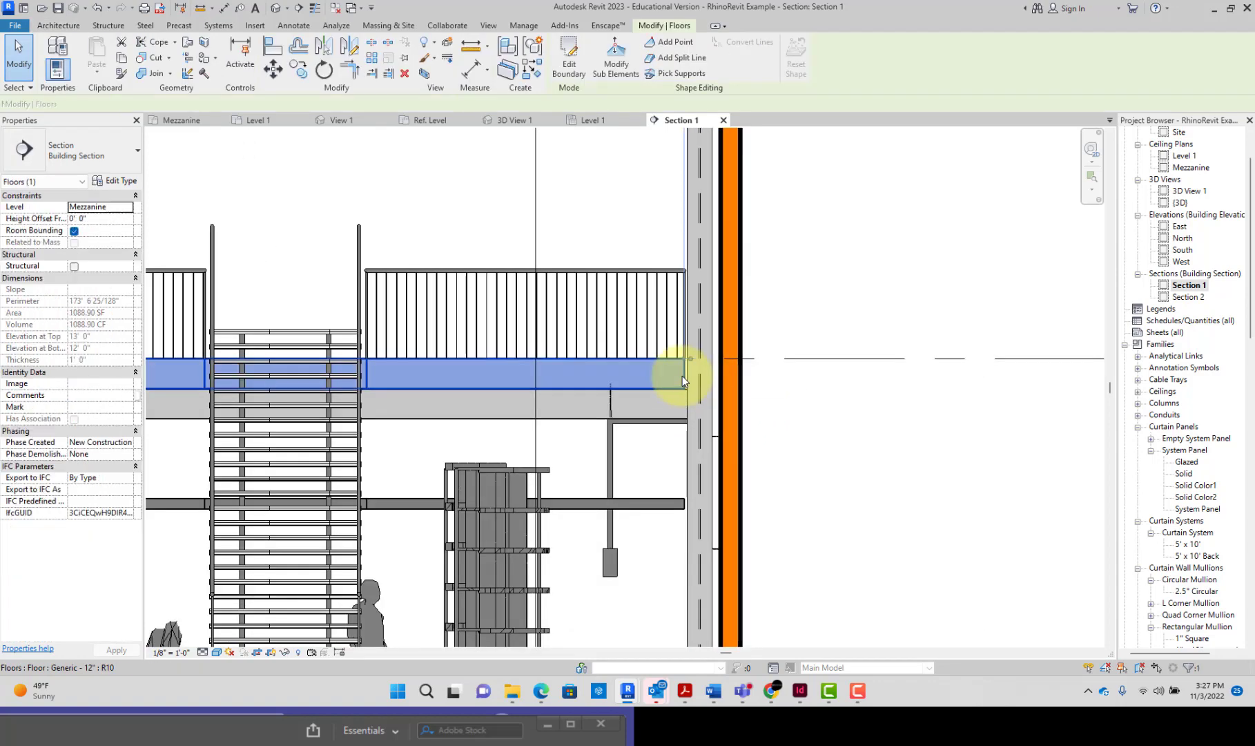
click(537, 408)
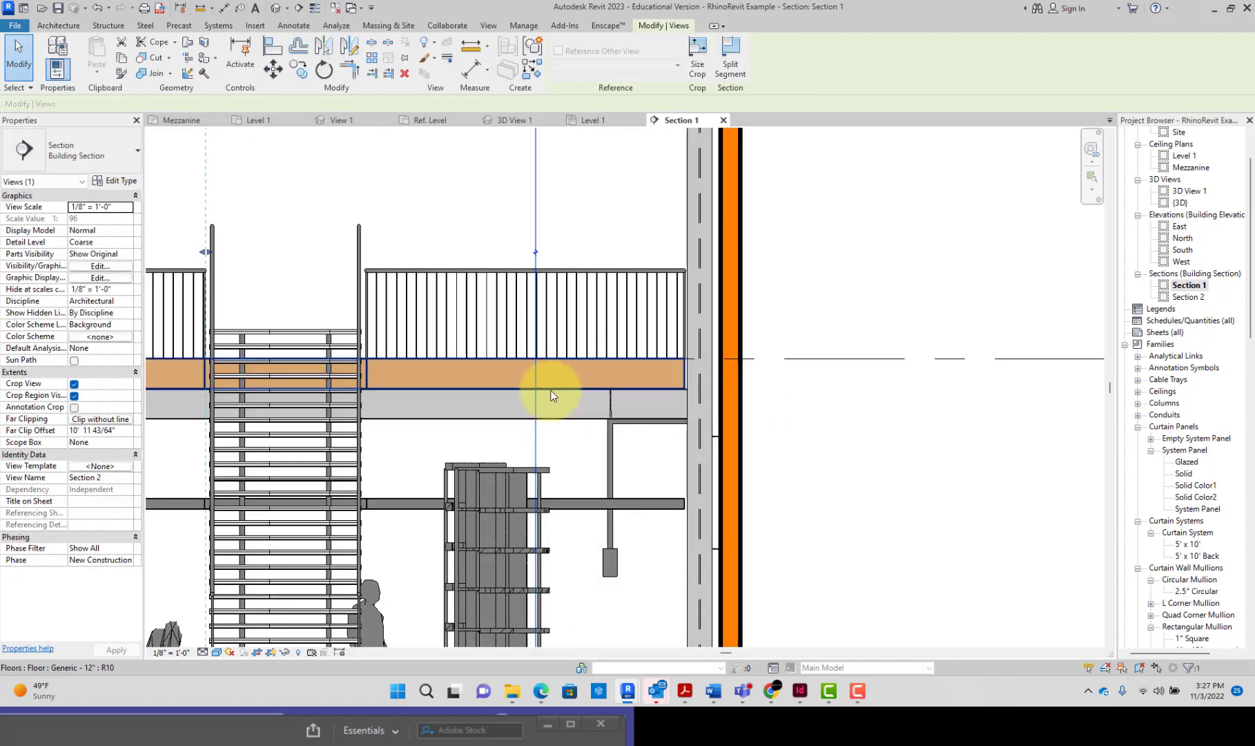
click(553, 388)
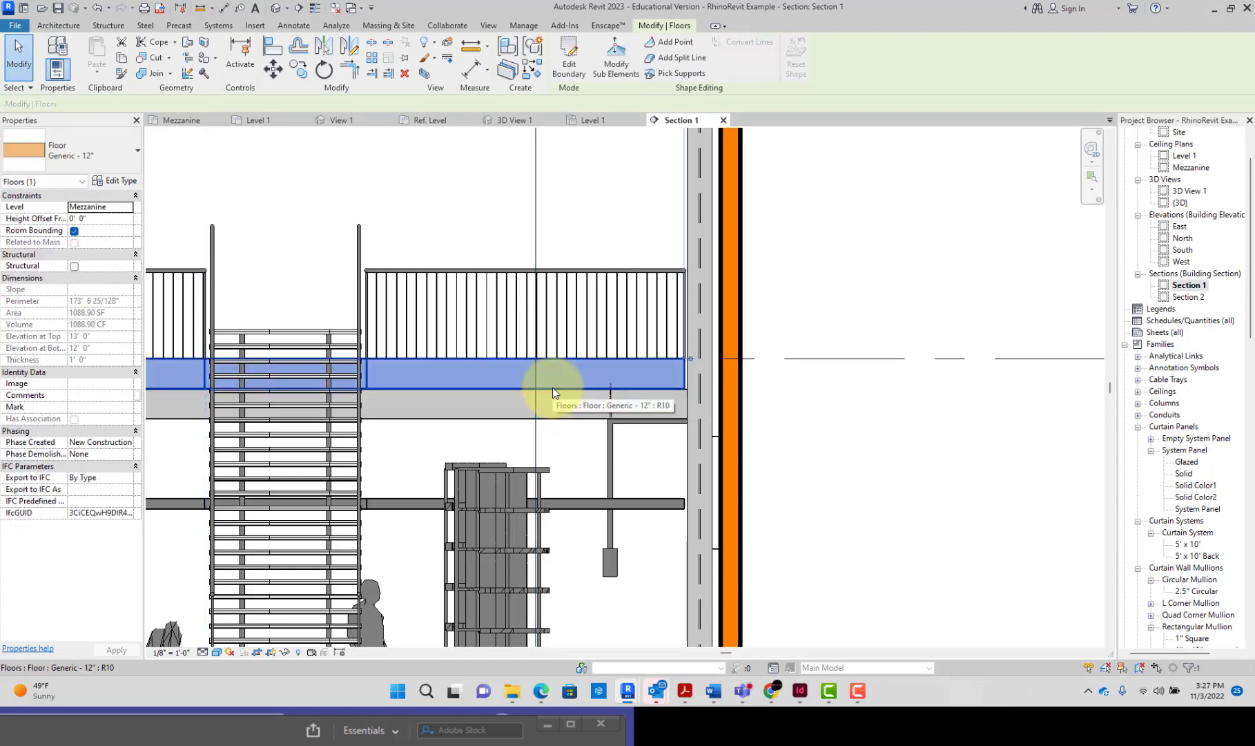
click(553, 391)
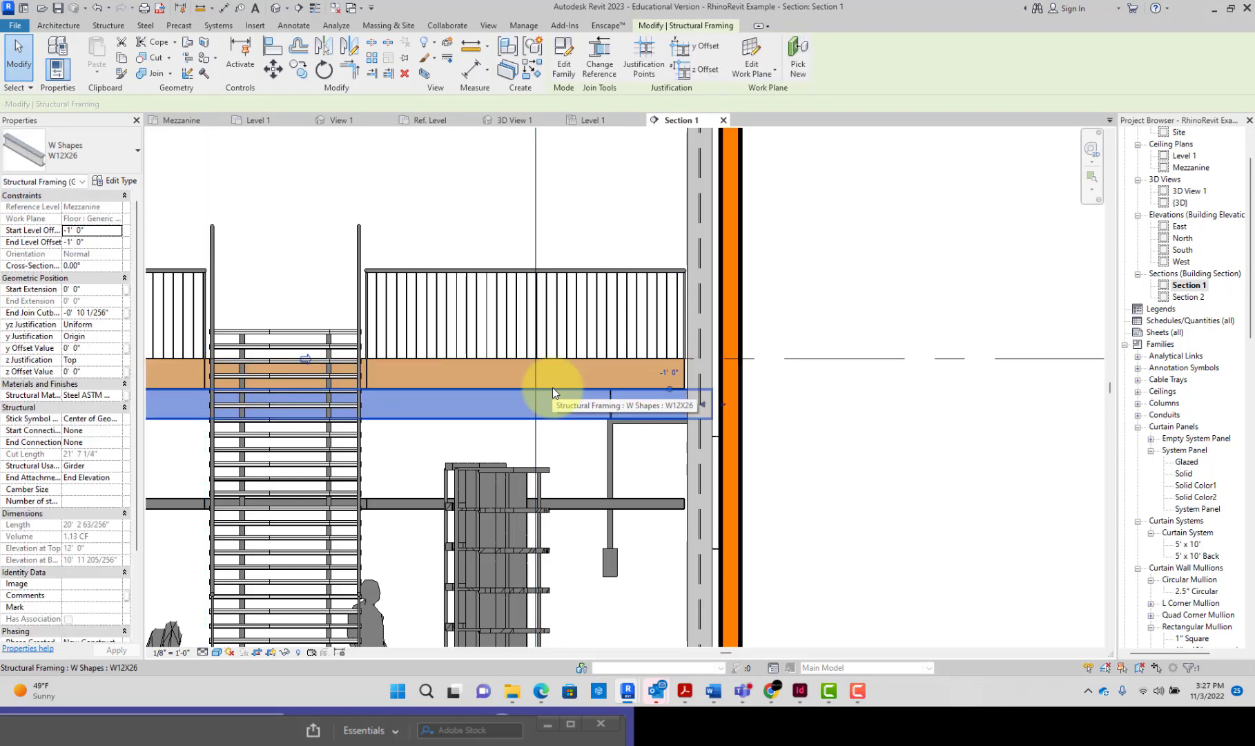
scroll(615, 388, up, 2)
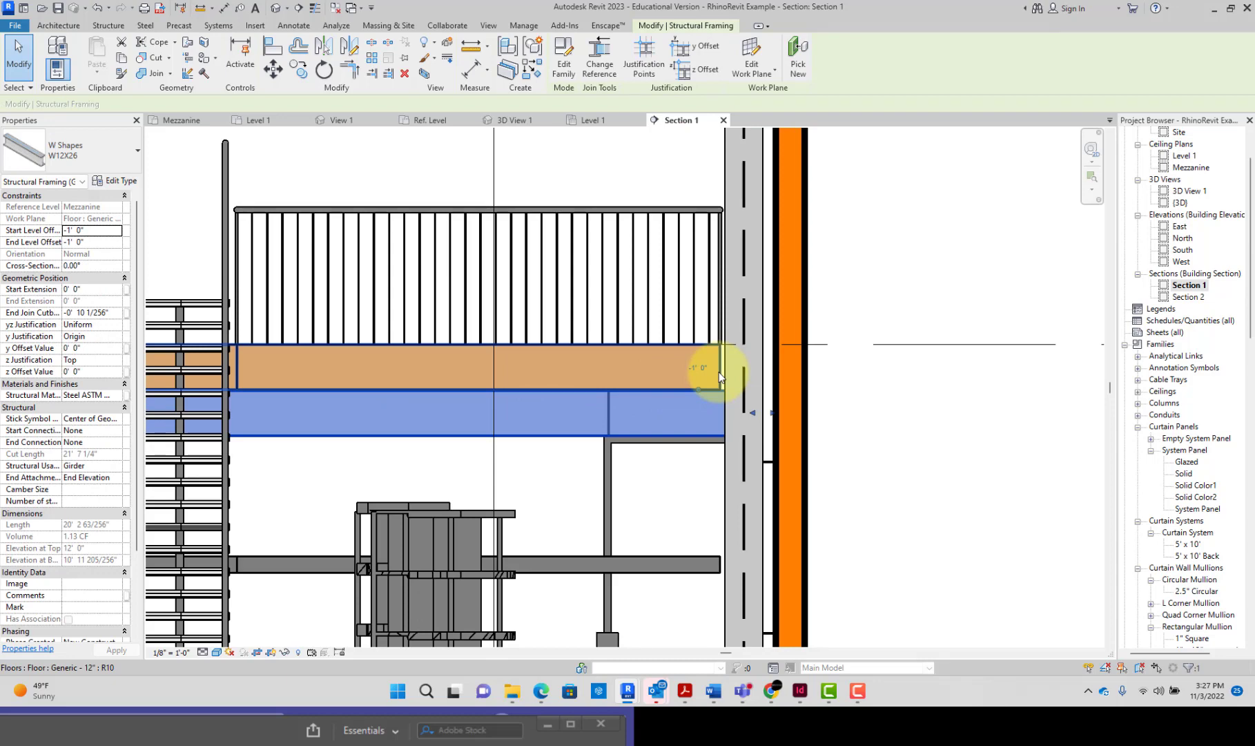
click(719, 376)
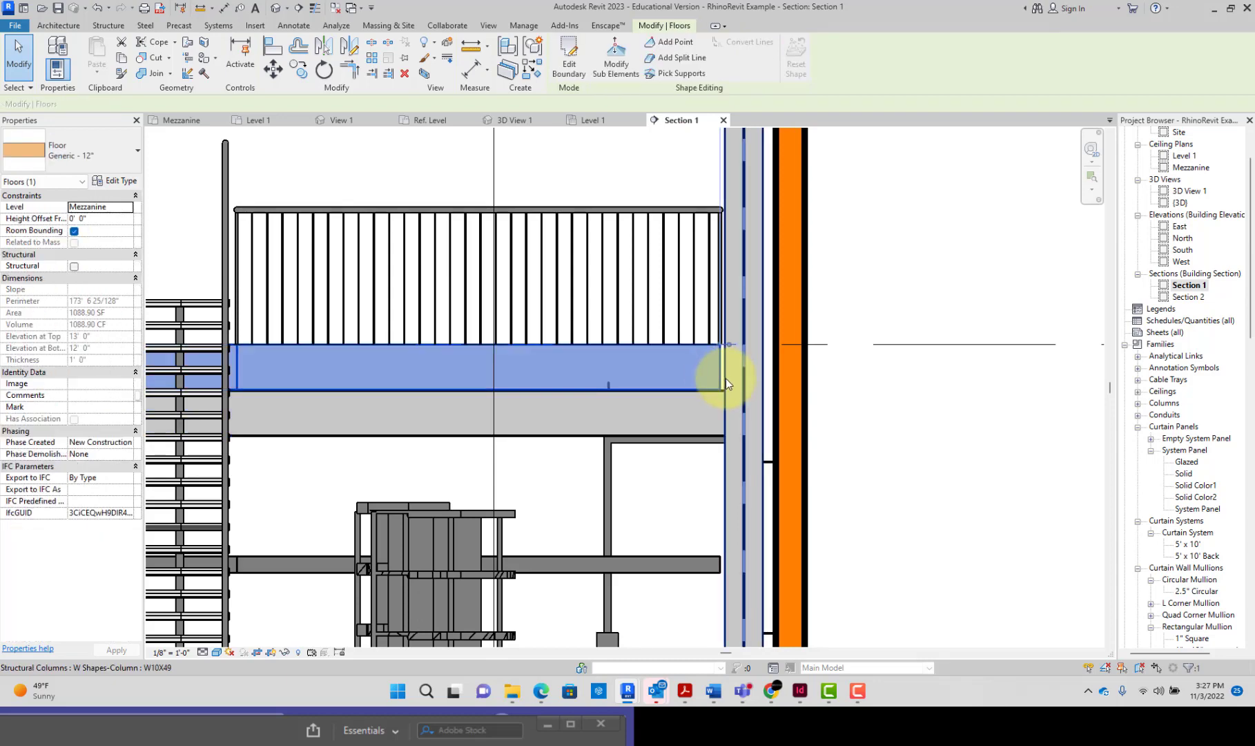
scroll(726, 378, down, 4)
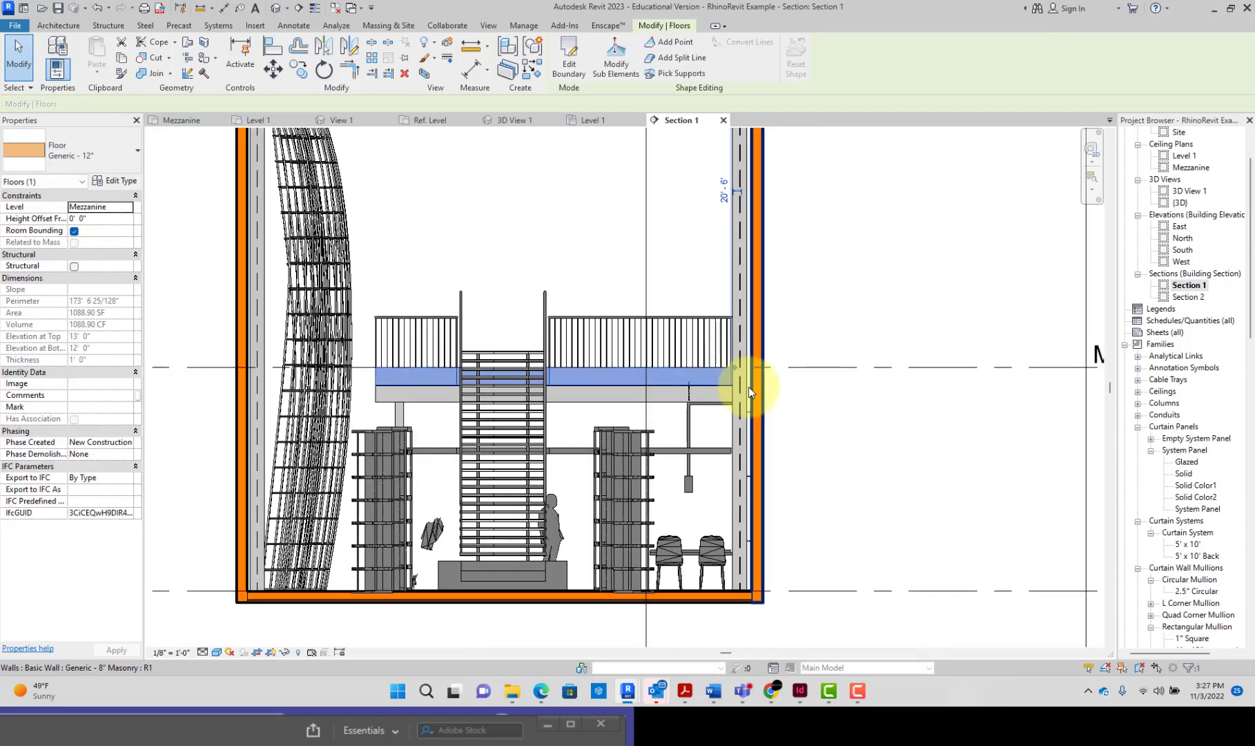
Step: Open Section 2 and set the level of the GWB on Mtl. Stud ceiling to Mezzanine
double_click(1189, 296)
scroll(781, 442, up, 3)
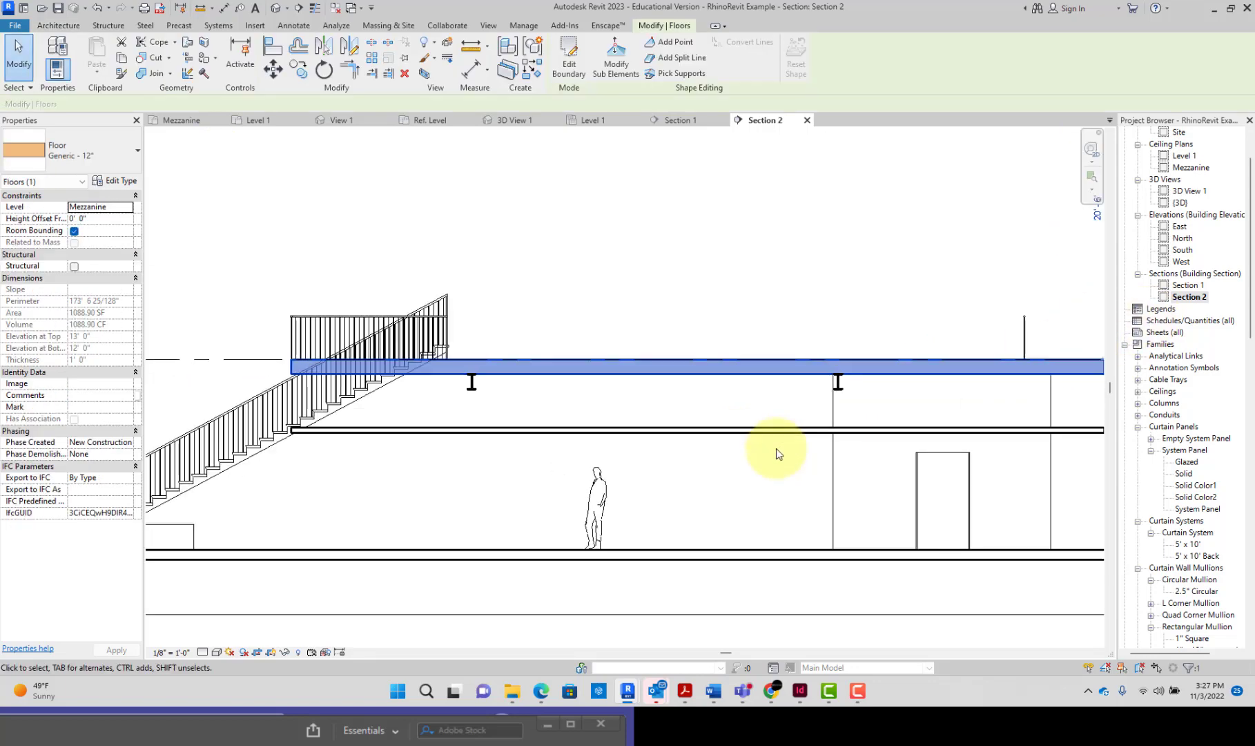
click(776, 433)
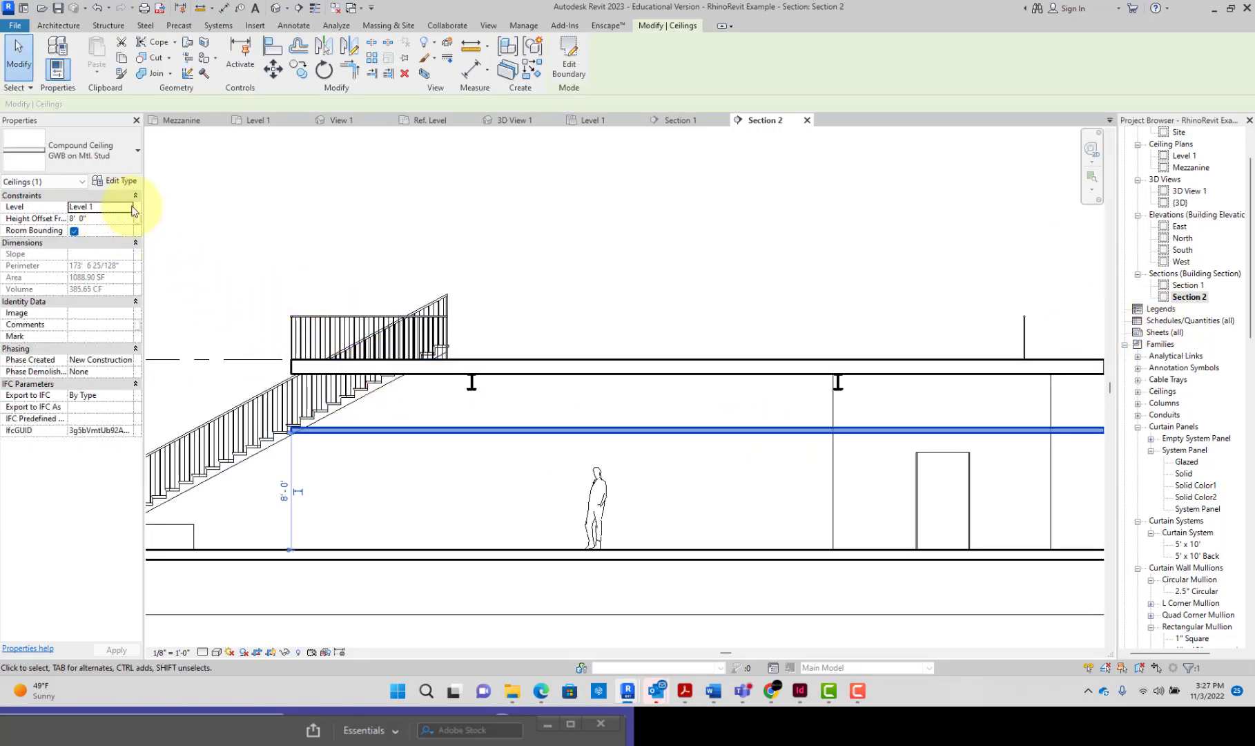
click(509, 375)
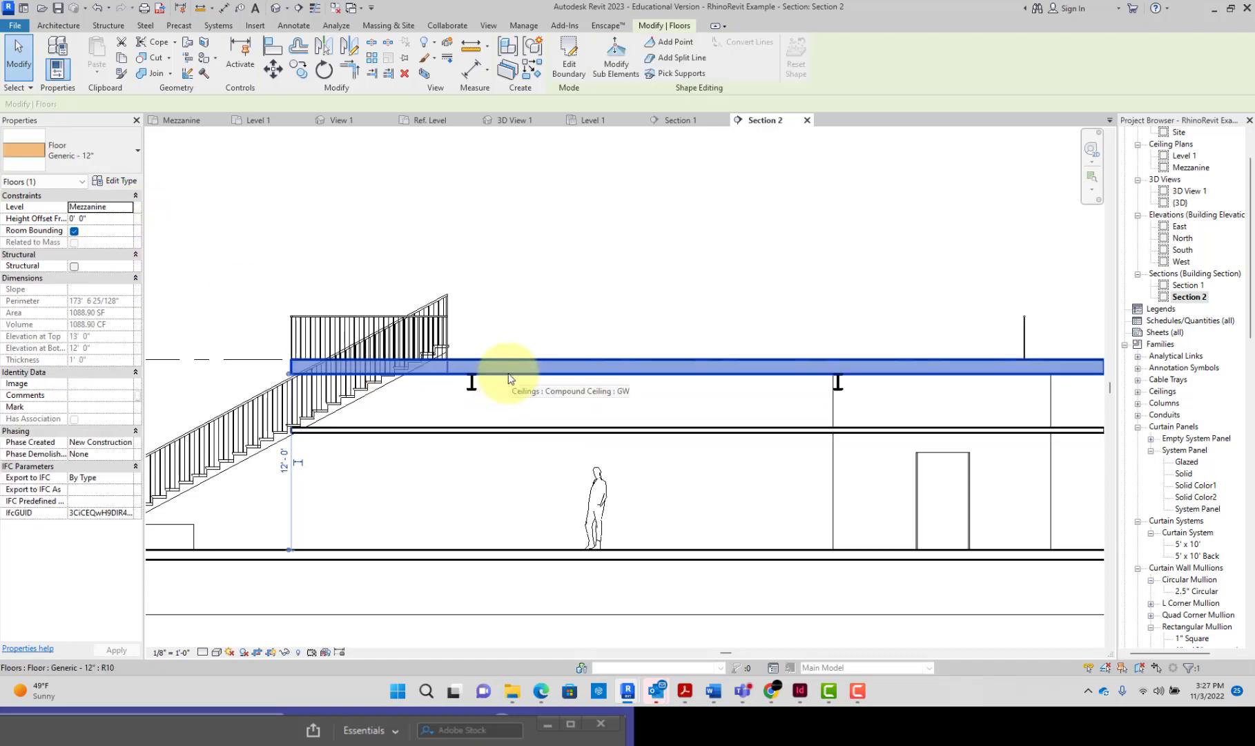
click(507, 428)
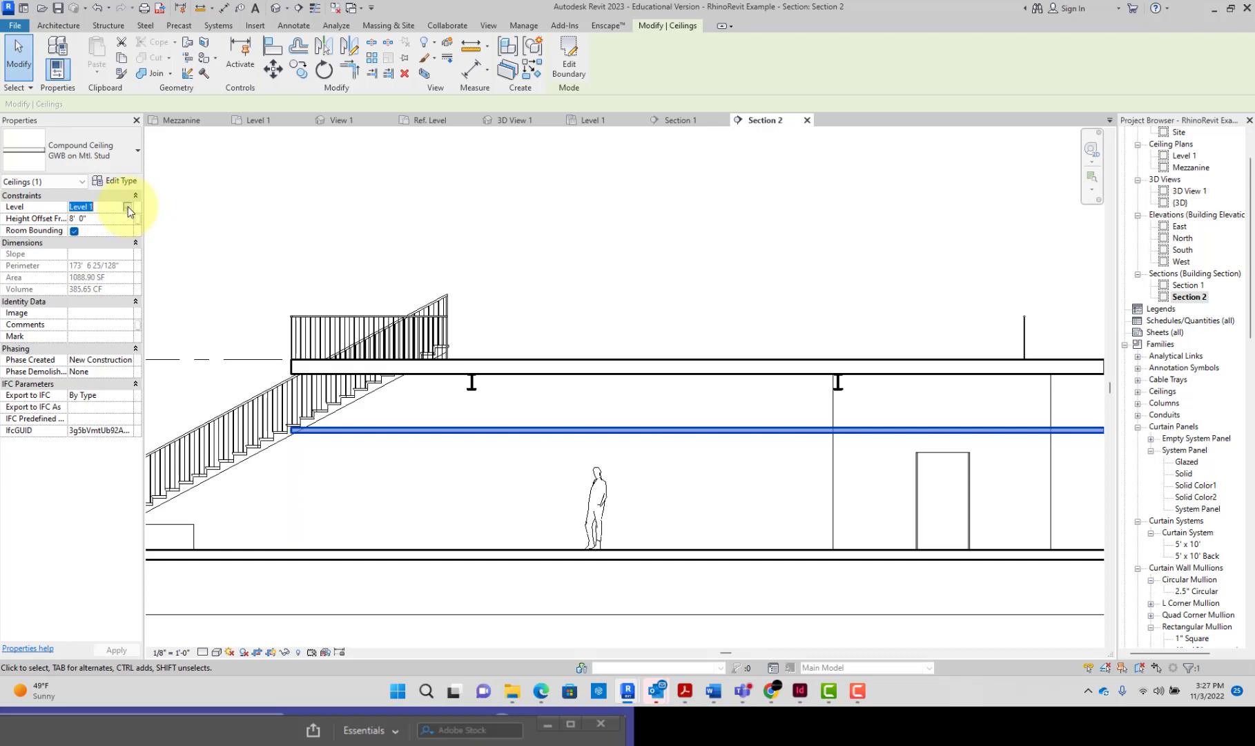
click(128, 209)
click(122, 225)
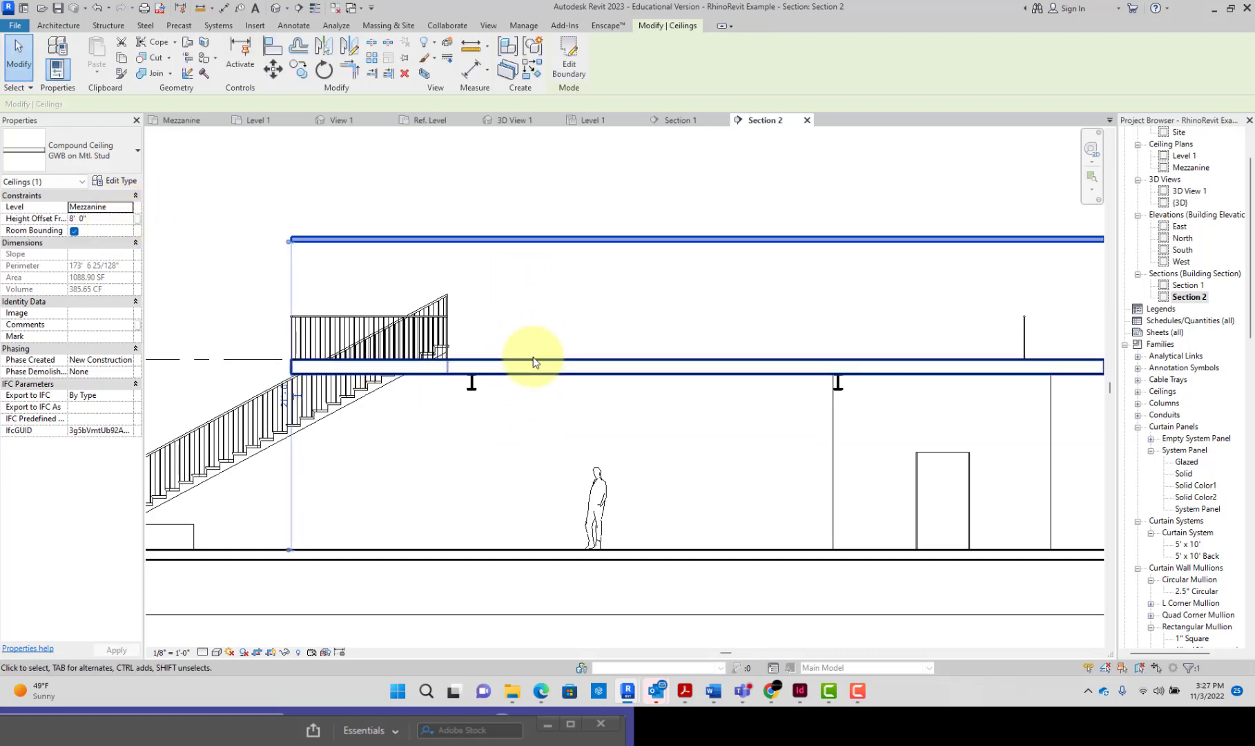
Step: Check the mezzanine floor's position and set the ceiling's height offset from the Mezzanine level to -1' 0"
click(513, 361)
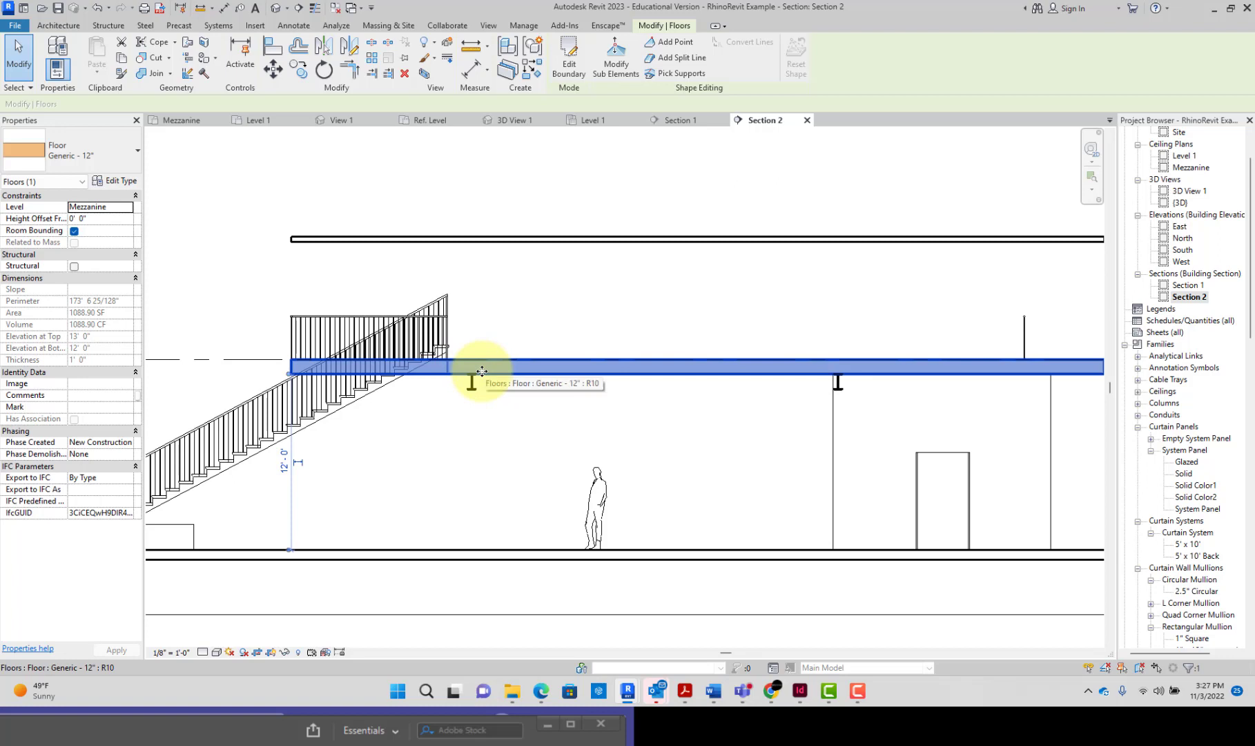
click(364, 379)
click(465, 241)
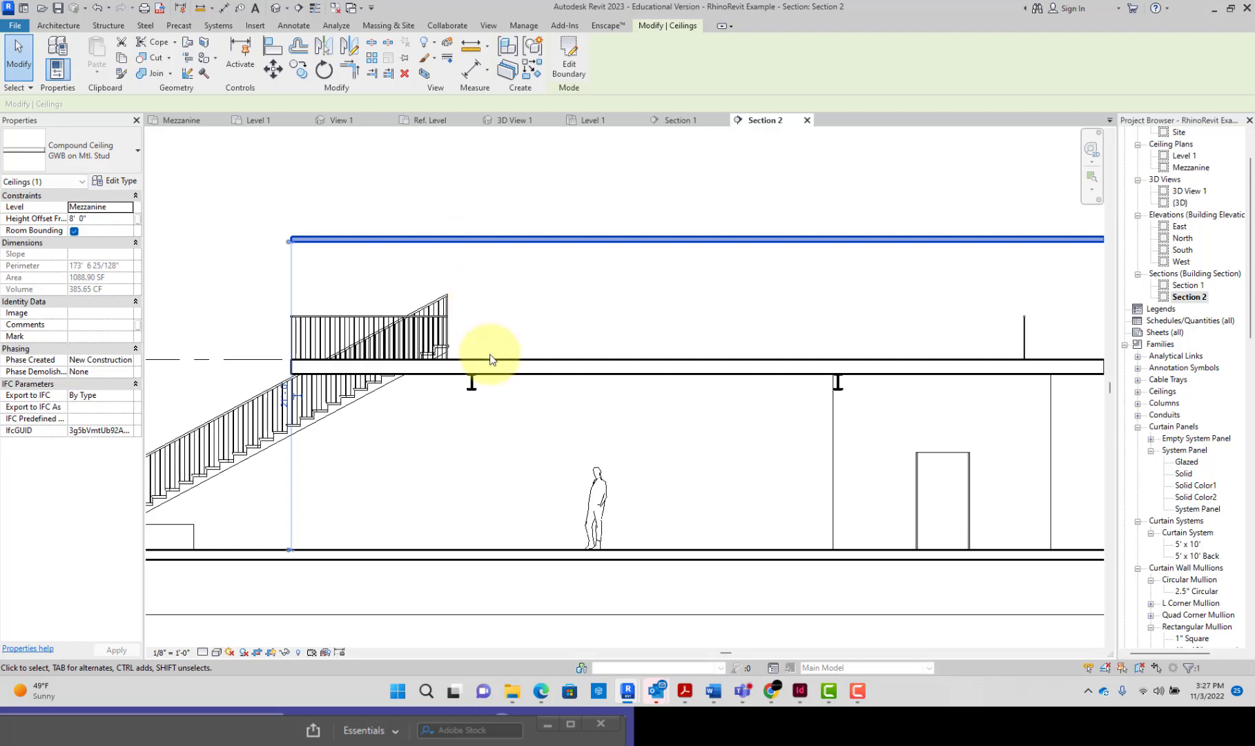
click(95, 220)
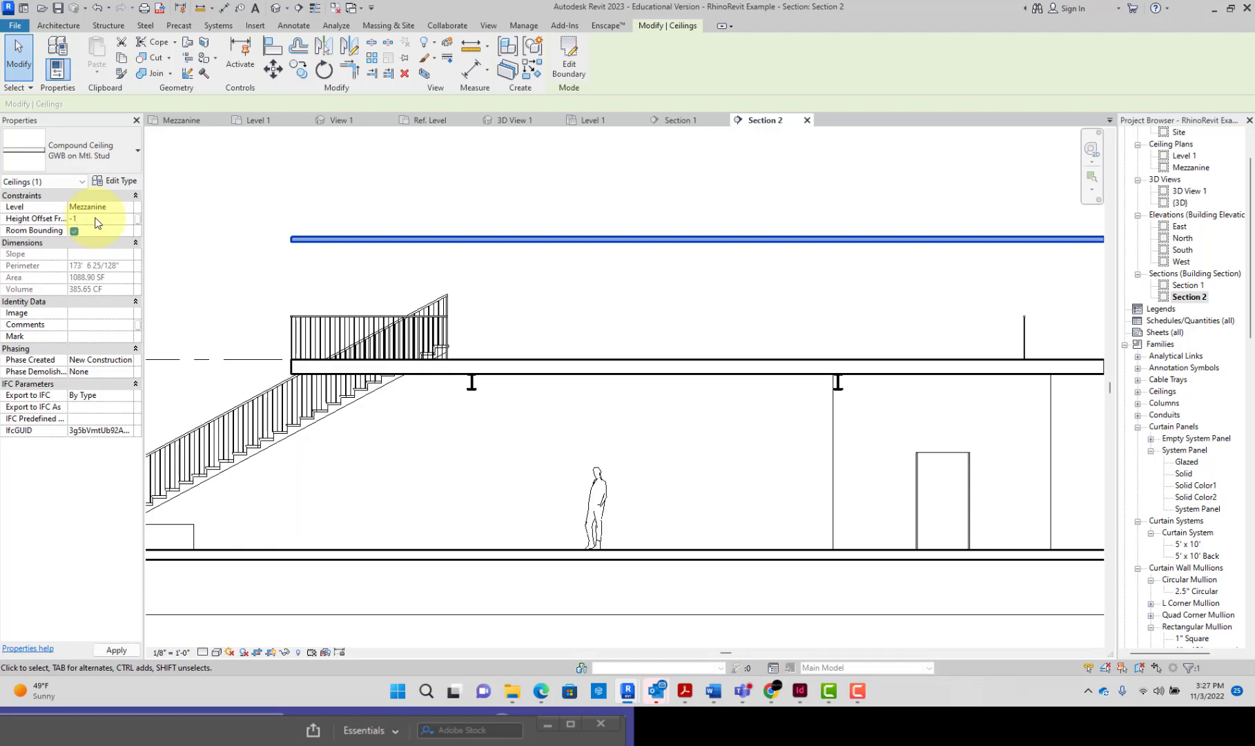
key(Return)
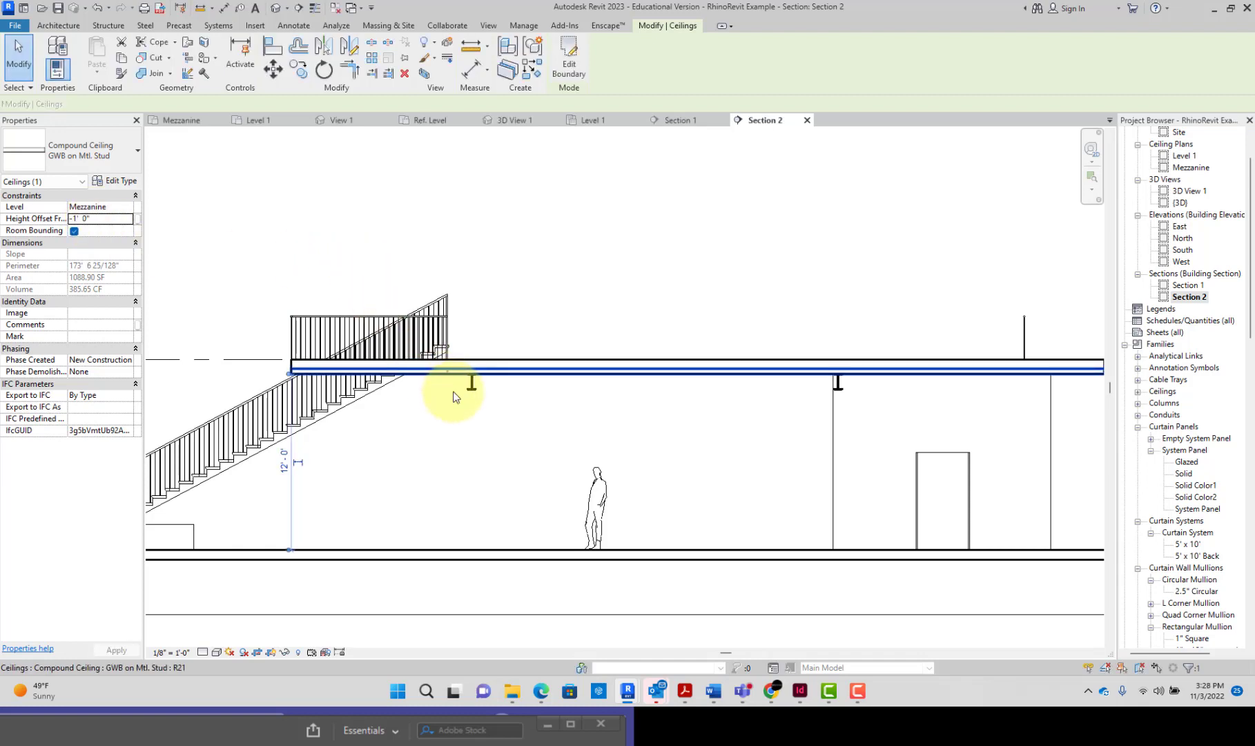
Step: Set the ceiling's height offset to -1' 1" and check its fit against the underside of the mezzanine floor
scroll(477, 380, up, 3)
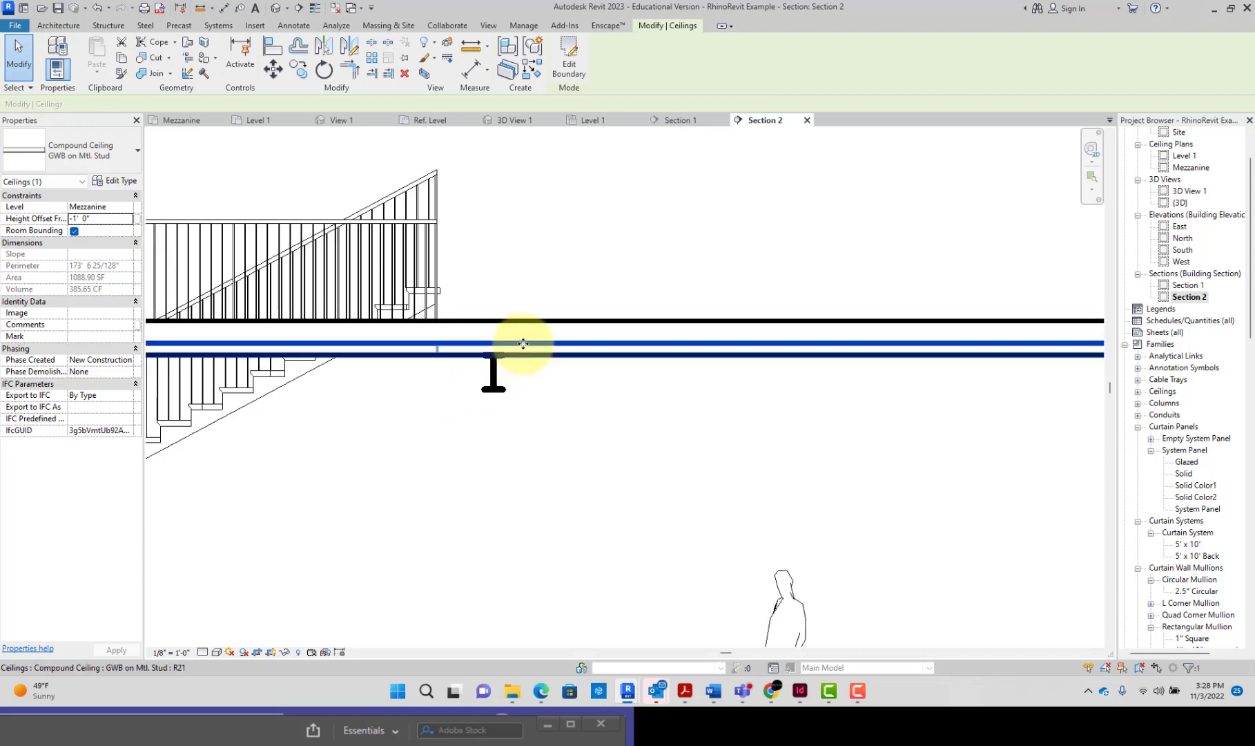
double_click(85, 219)
text(1)
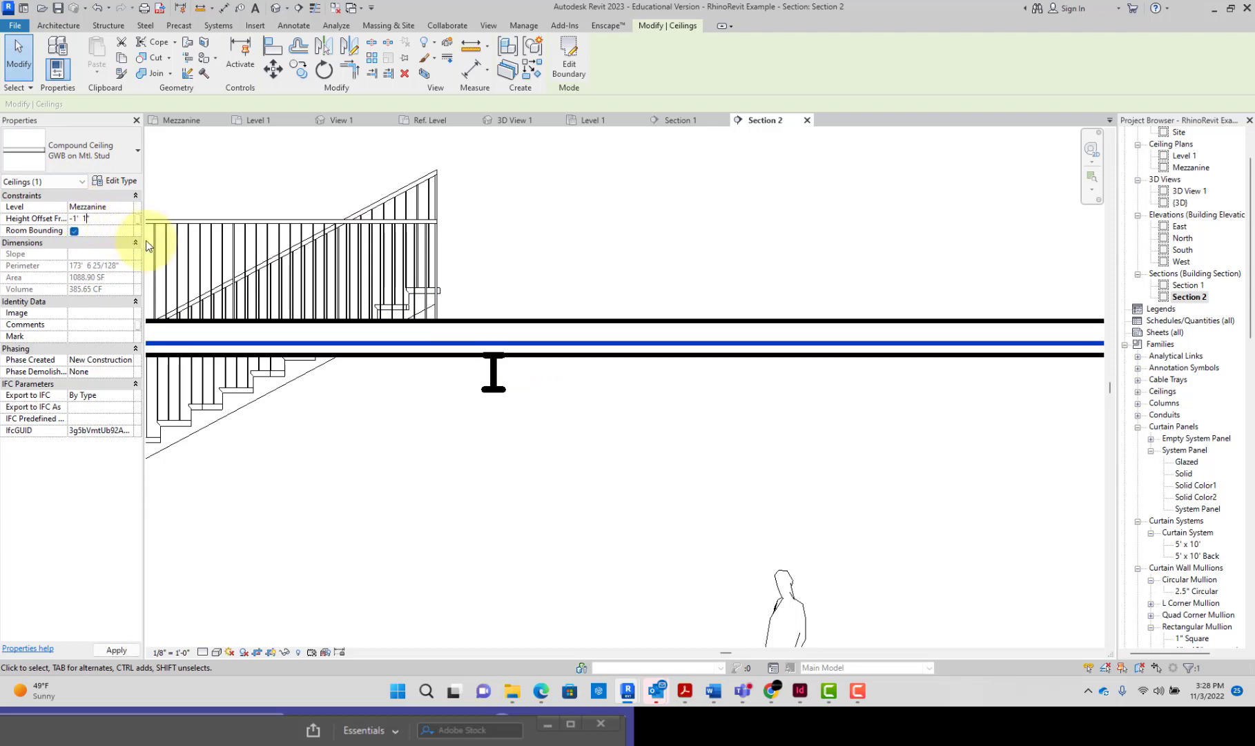
click(602, 304)
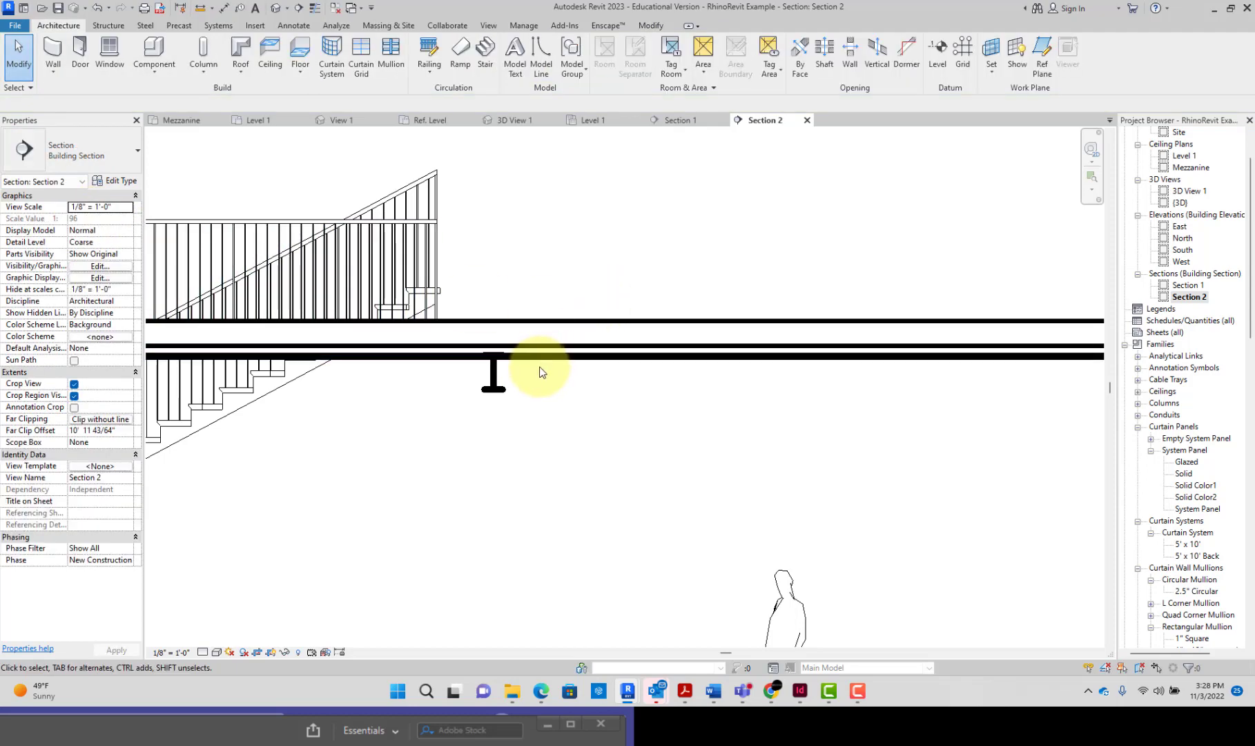
scroll(540, 372, up, 2)
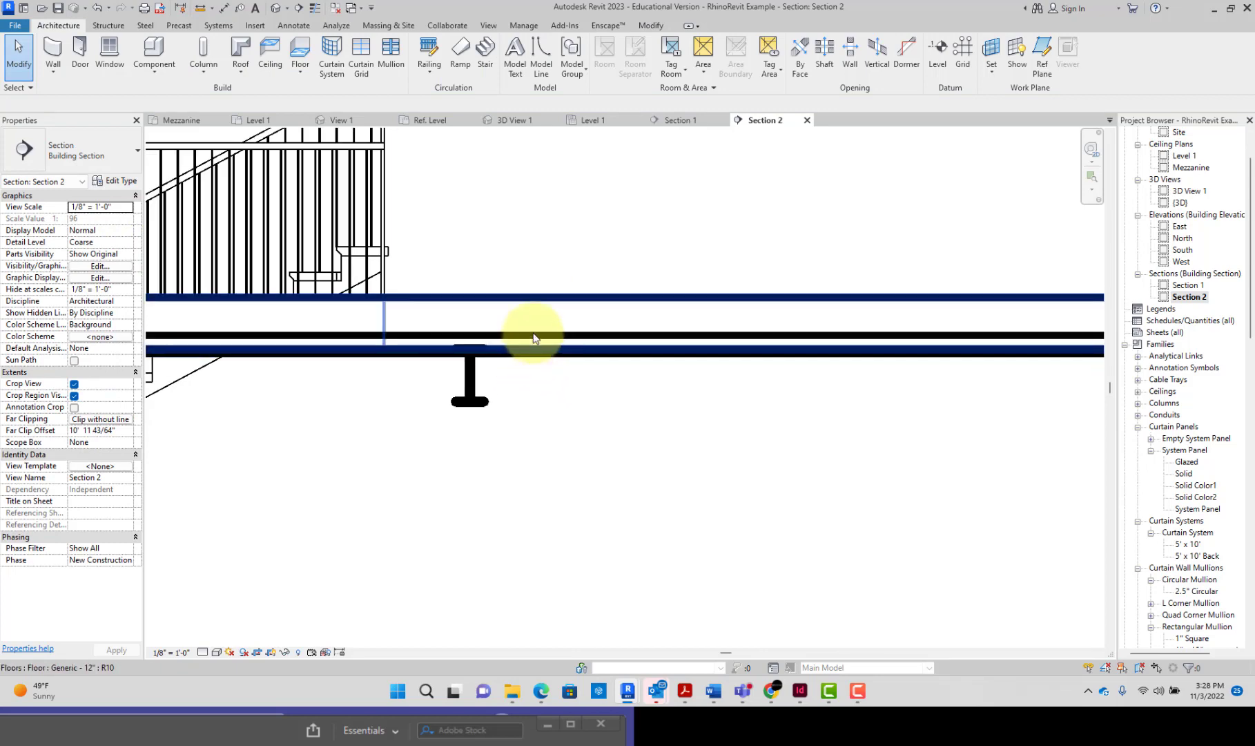
click(540, 301)
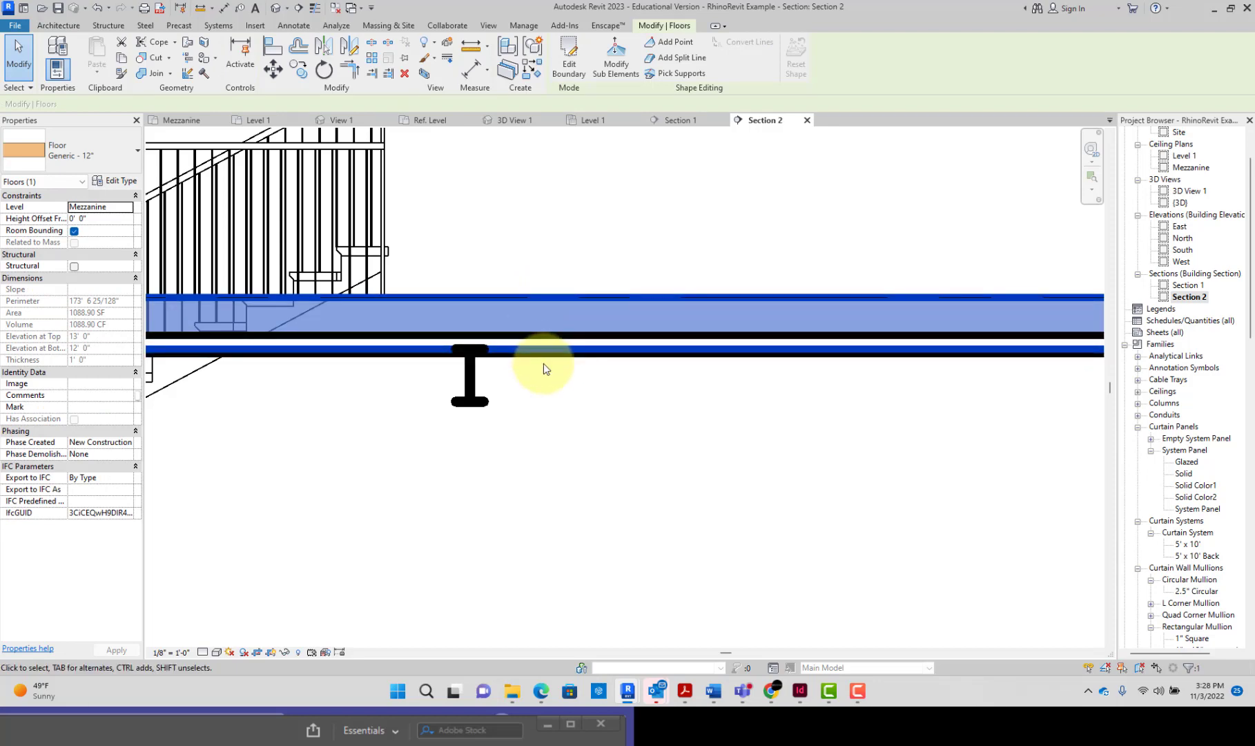
key(Escape)
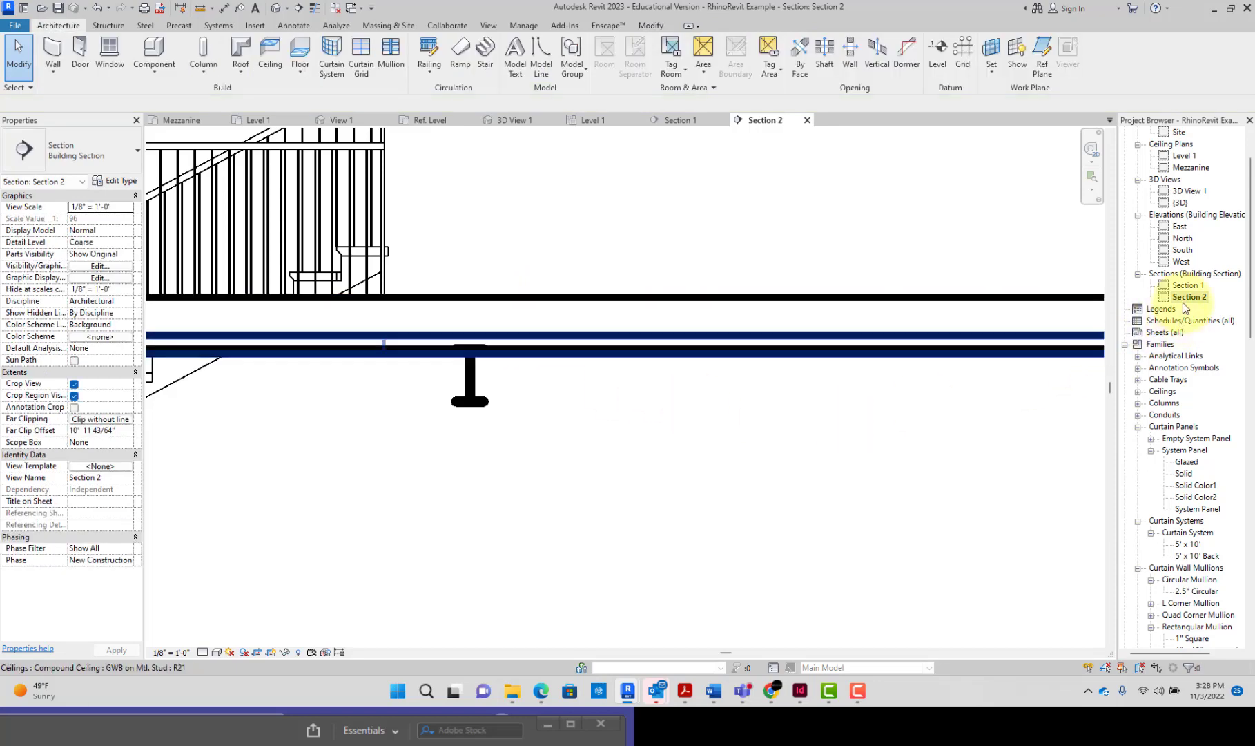
Step: Open 3D View 1 and inspect the mezzanine floor's edge where it meets the ceiling beneath it
double_click(1188, 191)
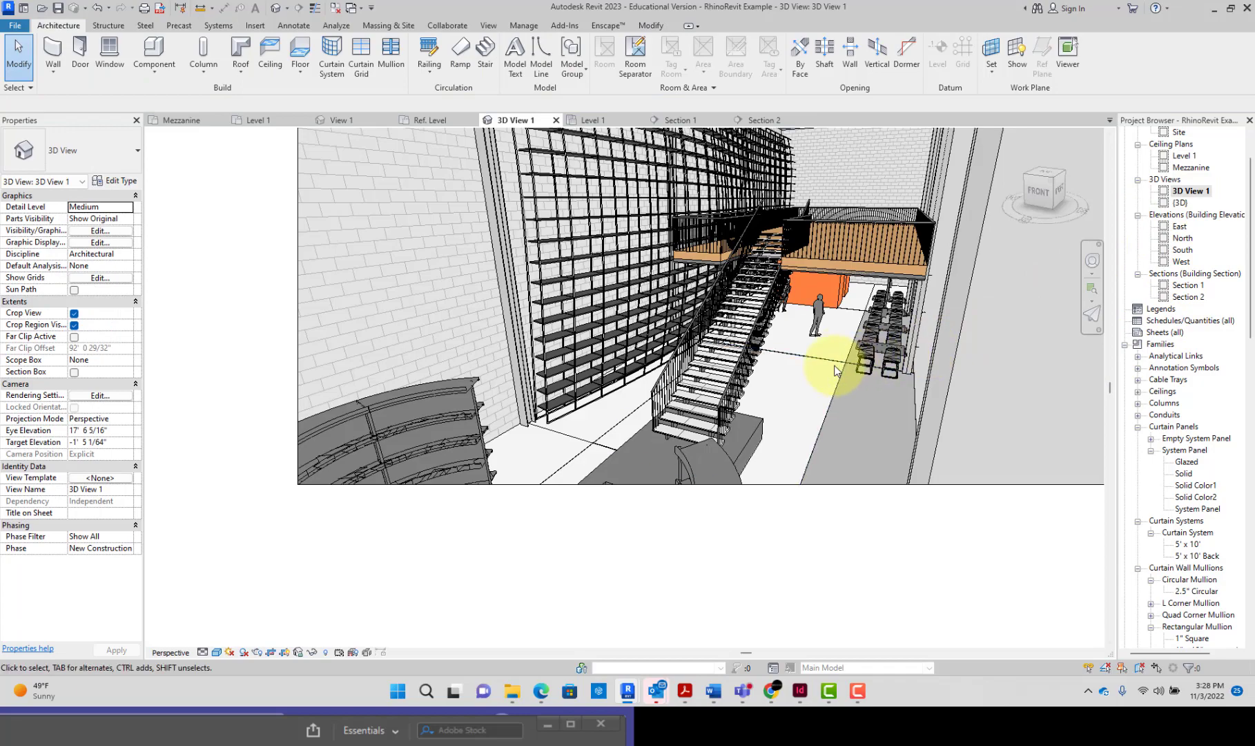
shift+middle_drag(835, 364, 854, 349)
scroll(852, 346, up, 6)
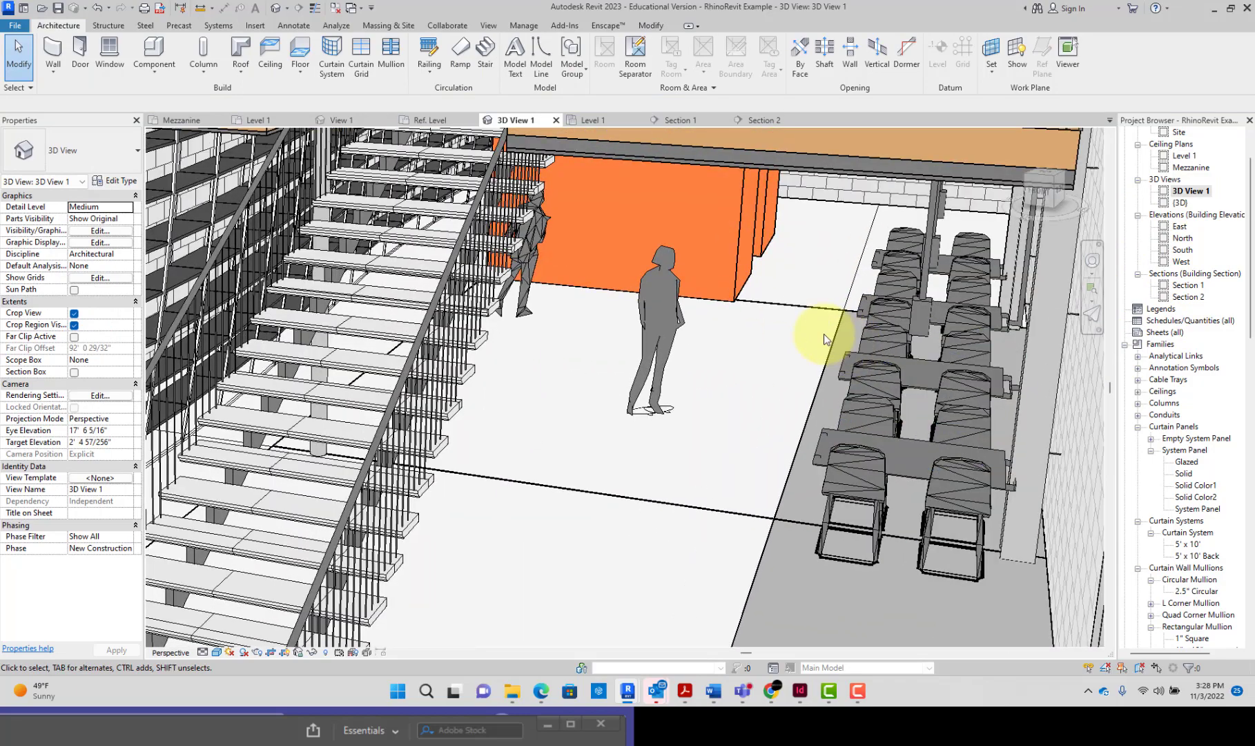
scroll(824, 333, down, 2)
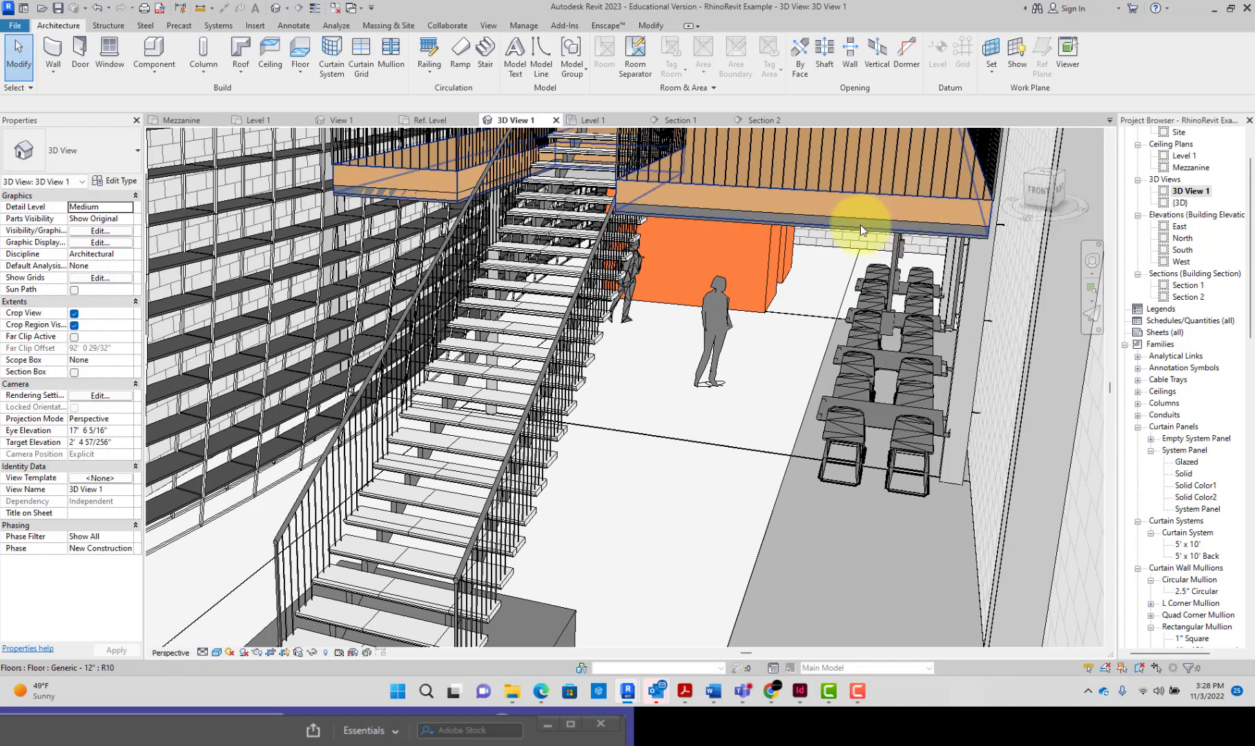
click(869, 195)
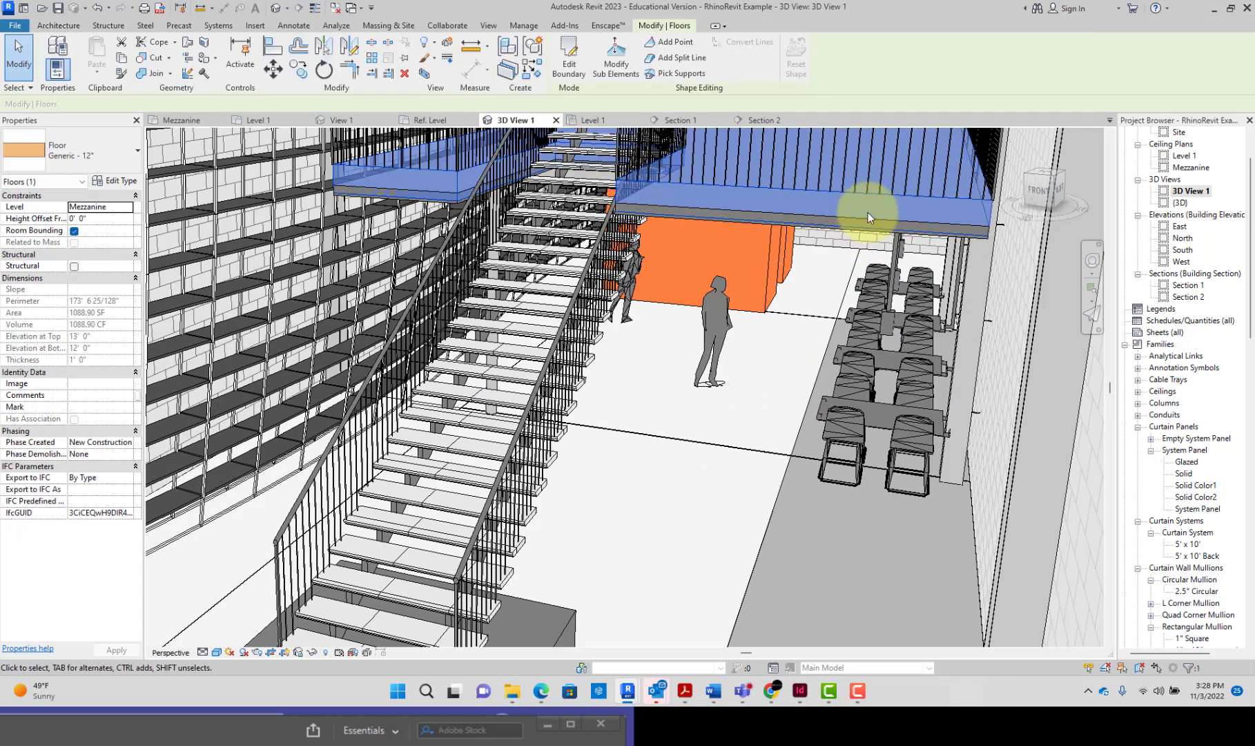
Step: In the structure of the GWB on Mtl. Stud ceiling type, move the Gypsum Wall Board layer up inside the core boundary
click(864, 217)
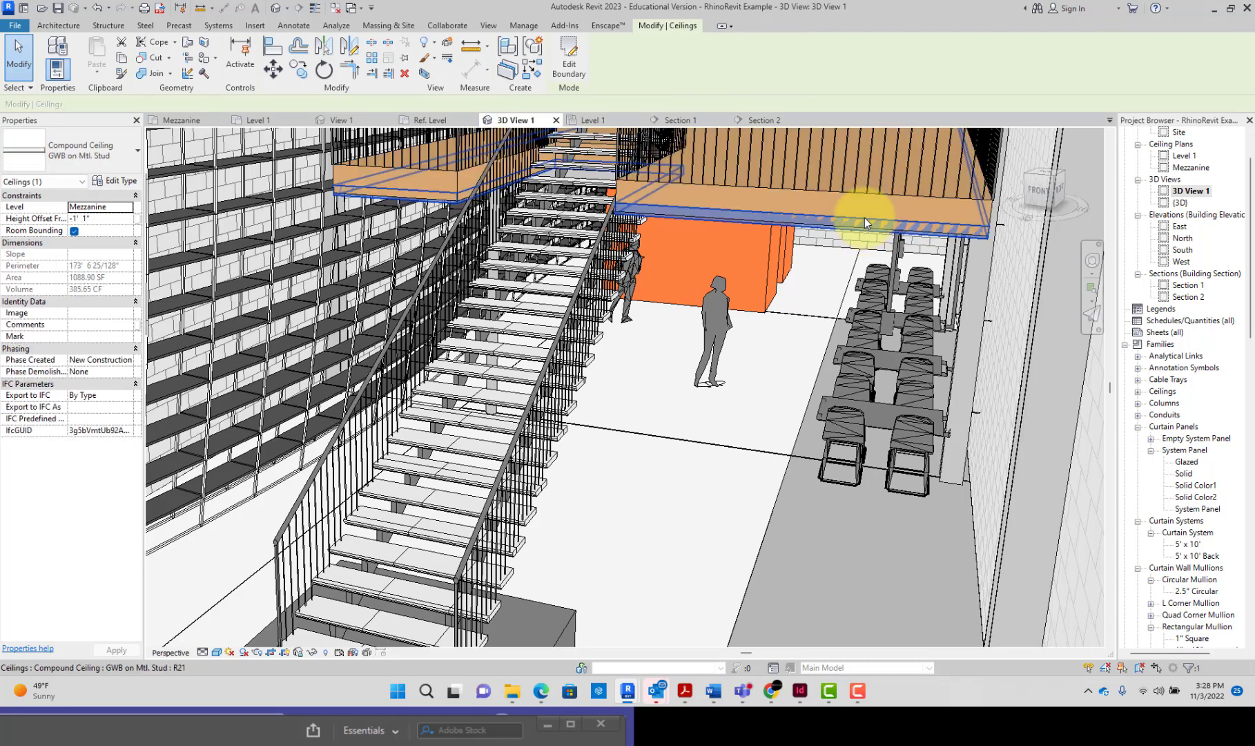
click(115, 182)
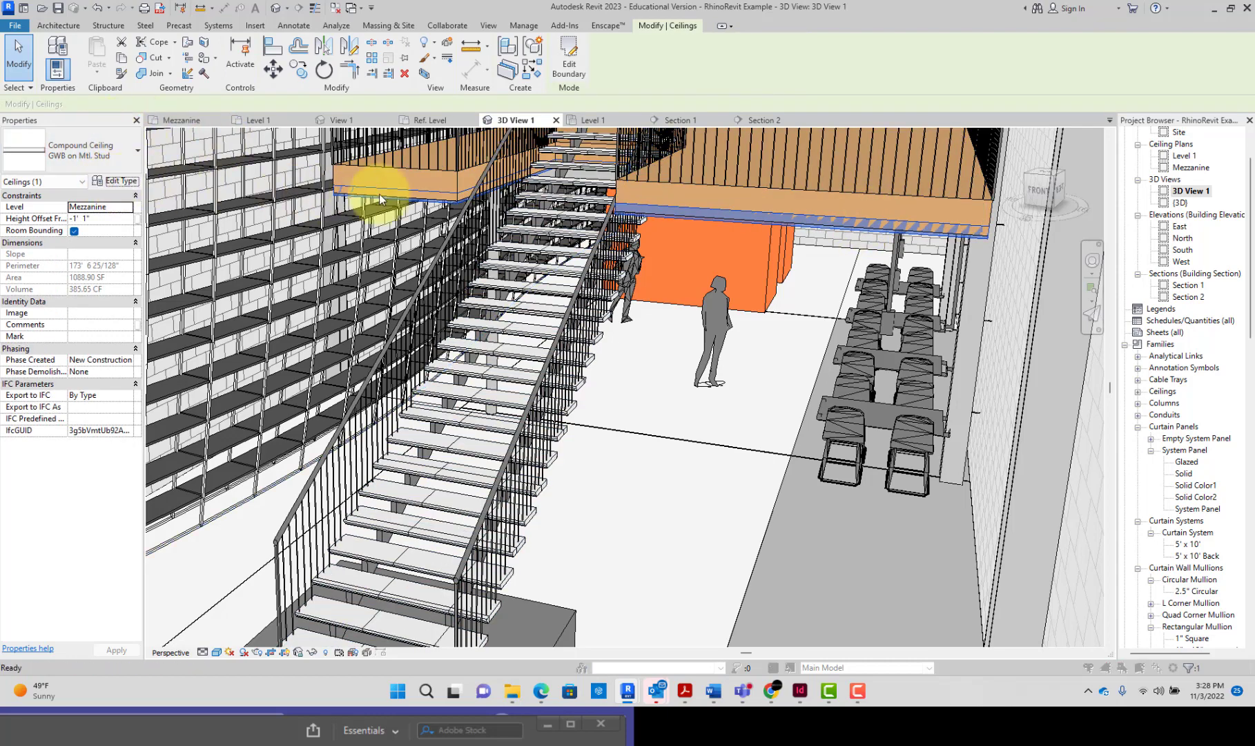
click(449, 199)
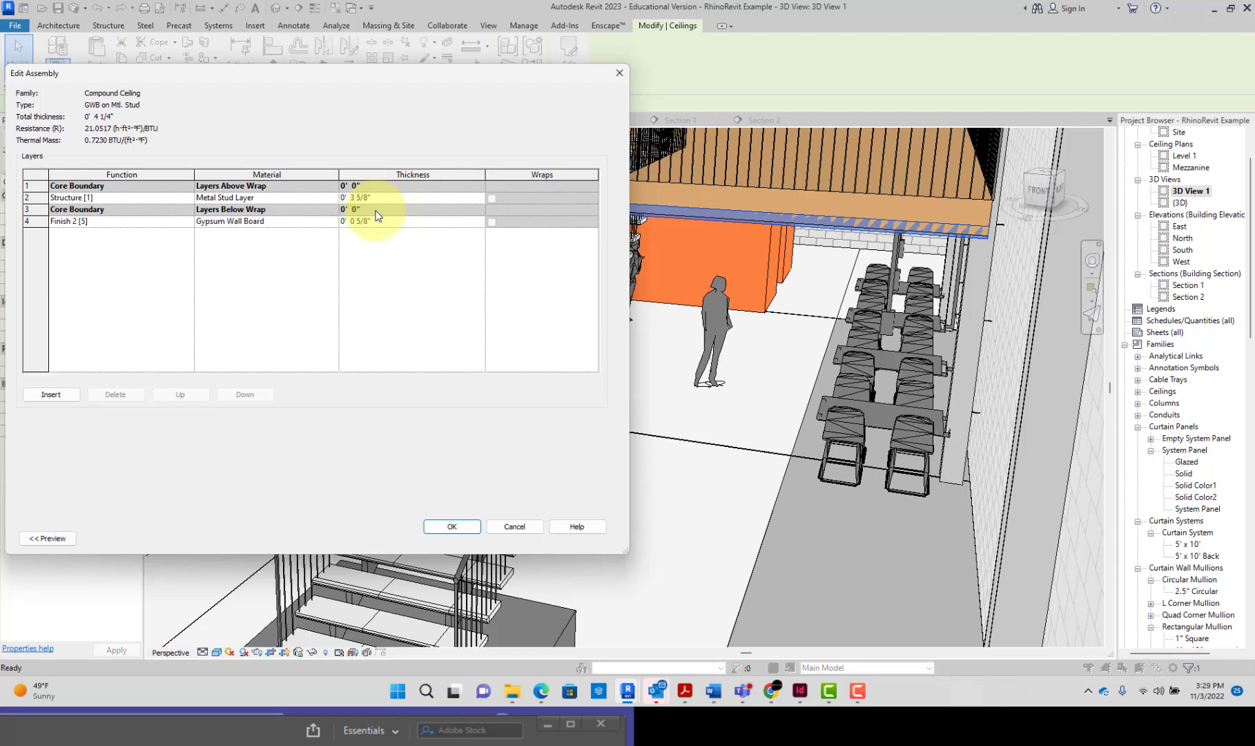
click(337, 201)
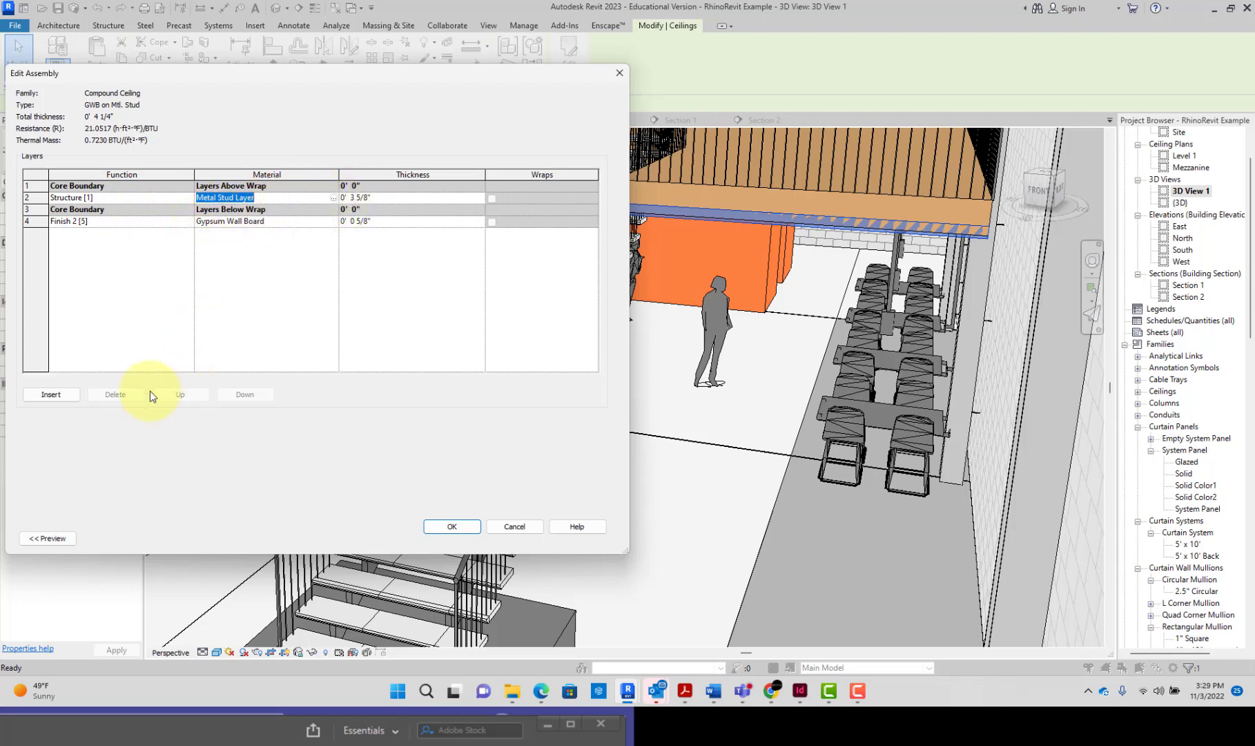
click(141, 202)
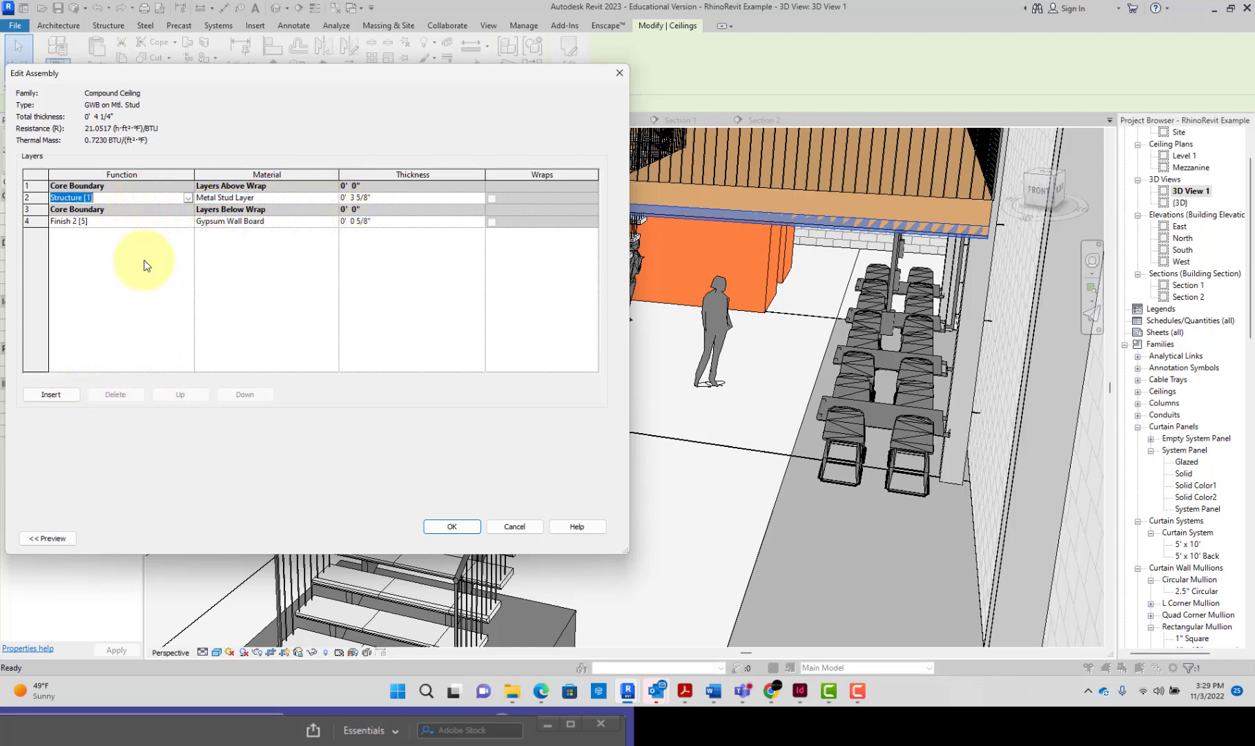
click(145, 222)
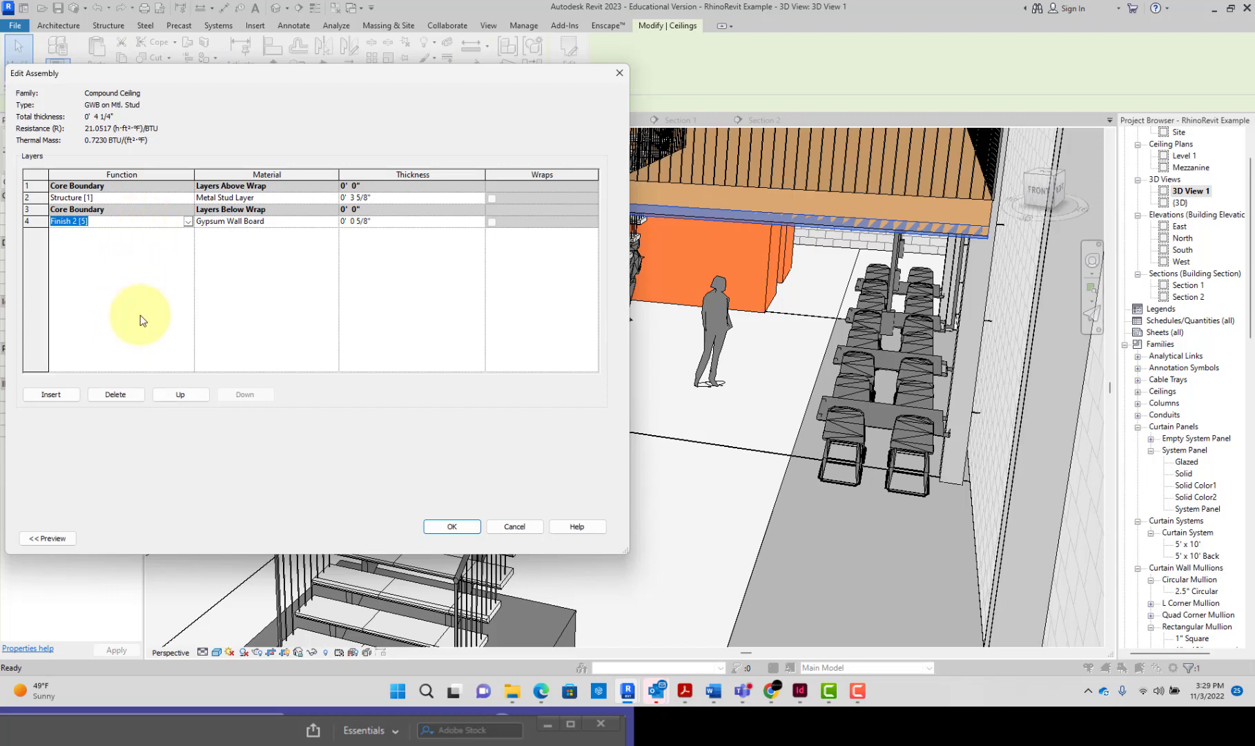
click(188, 399)
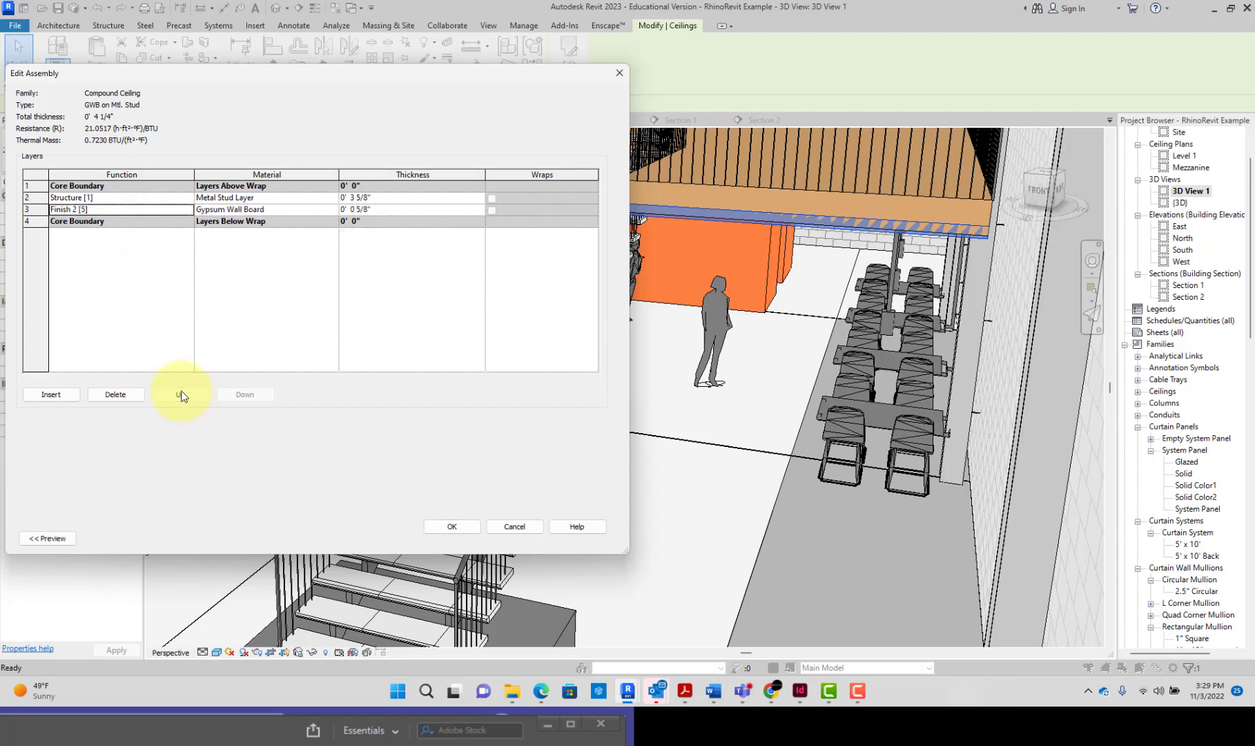
Step: Delete the Metal Stud Layer from the ceiling type's structure and apply the type change
click(172, 201)
click(116, 394)
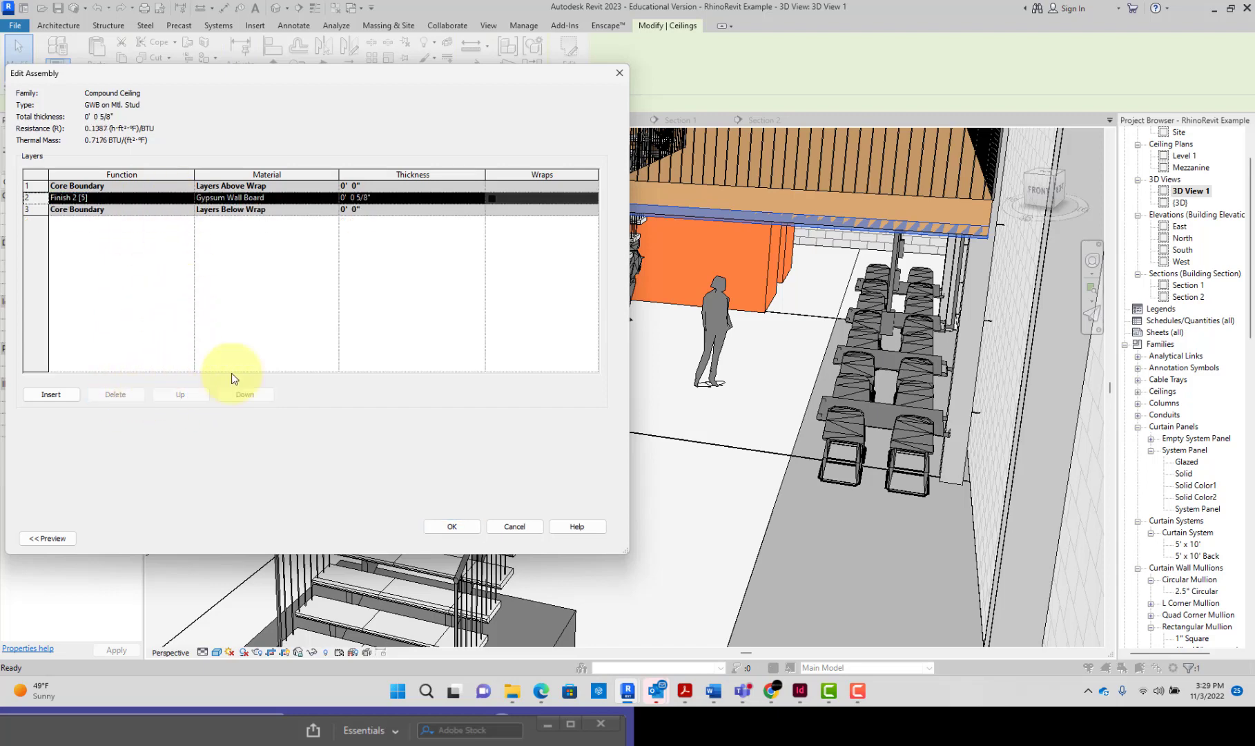
click(456, 527)
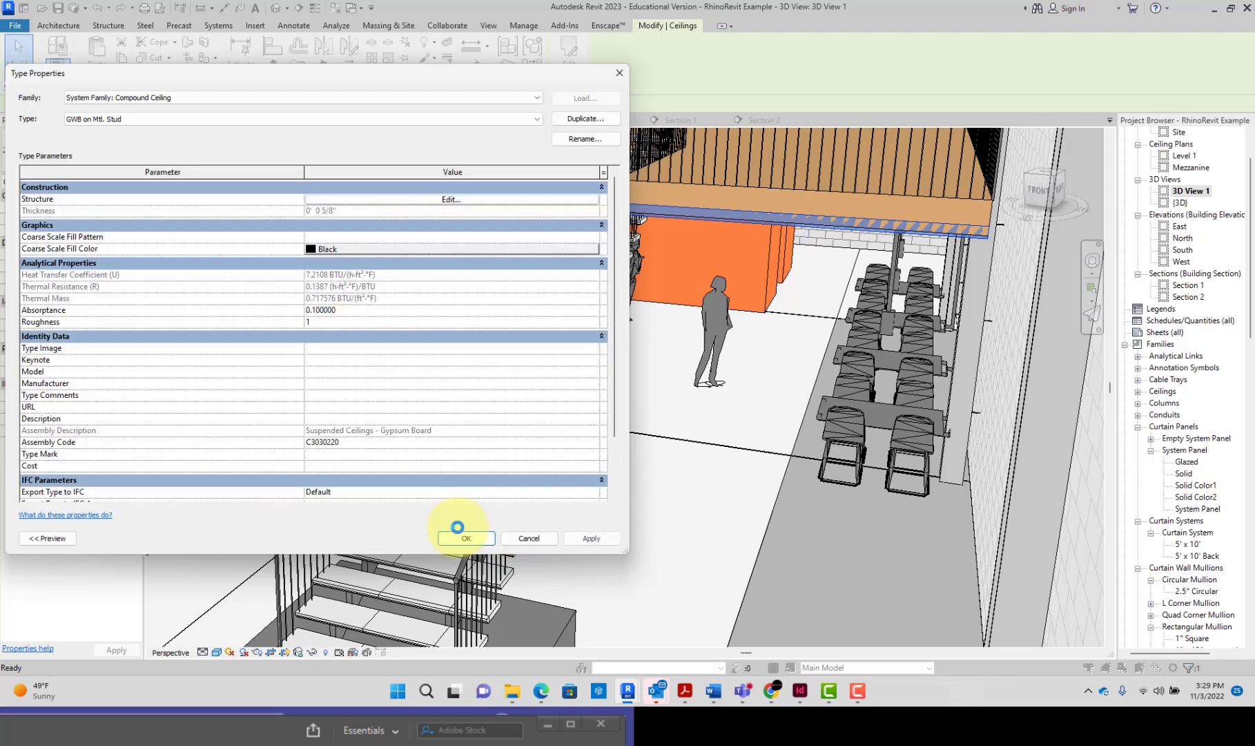
click(589, 538)
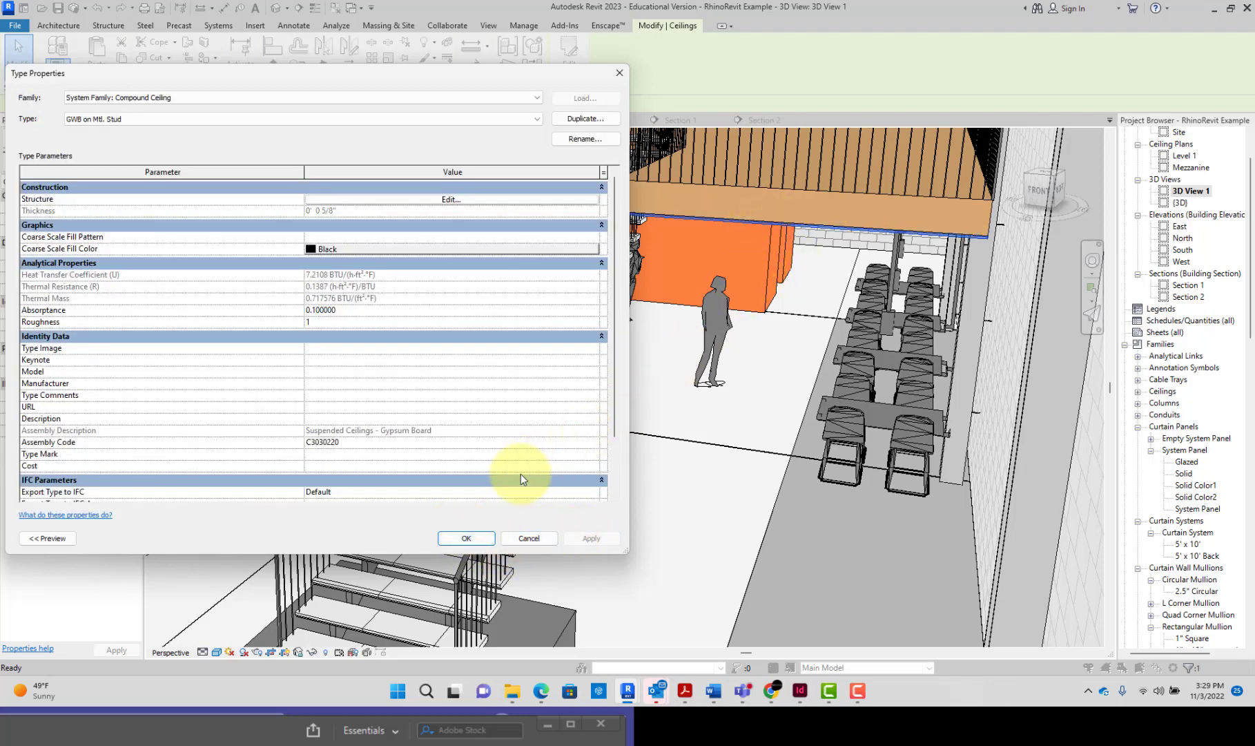
click(476, 538)
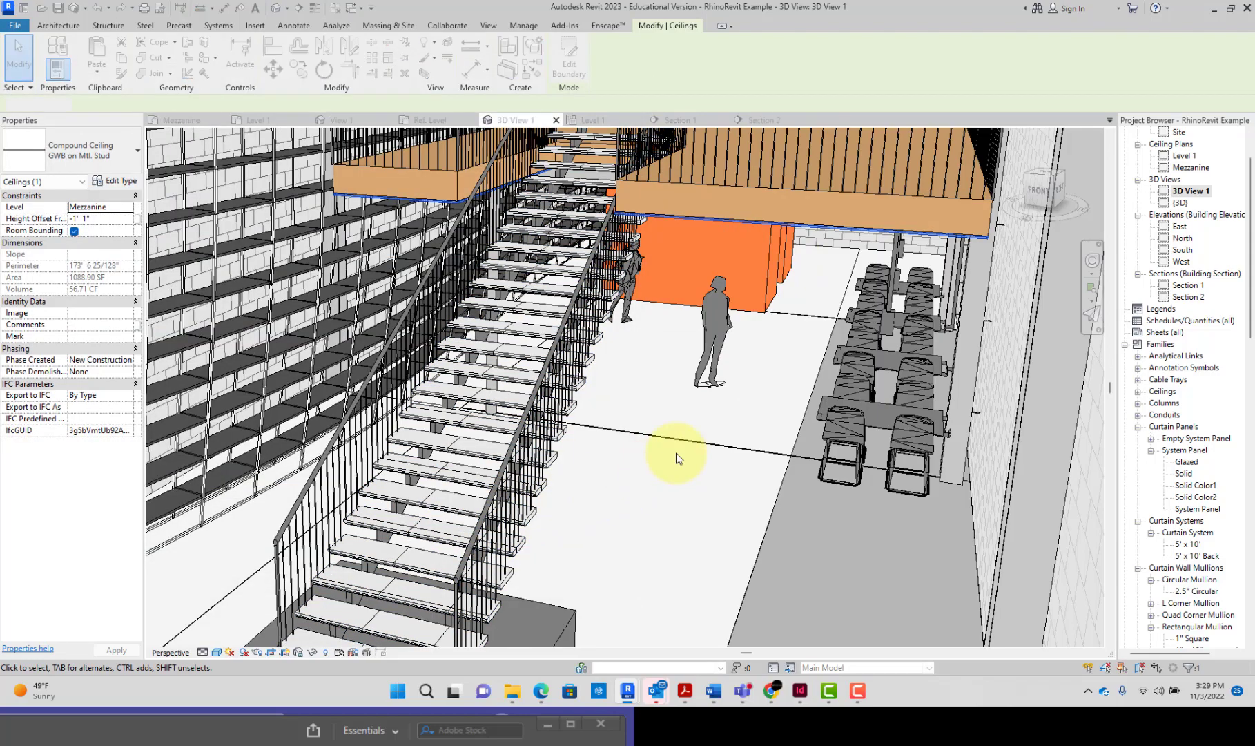
key(Escape)
Step: View the mezzanine from below and check the floor, the thinned ceiling and the ceiling's height offset
scroll(799, 285, down, 1)
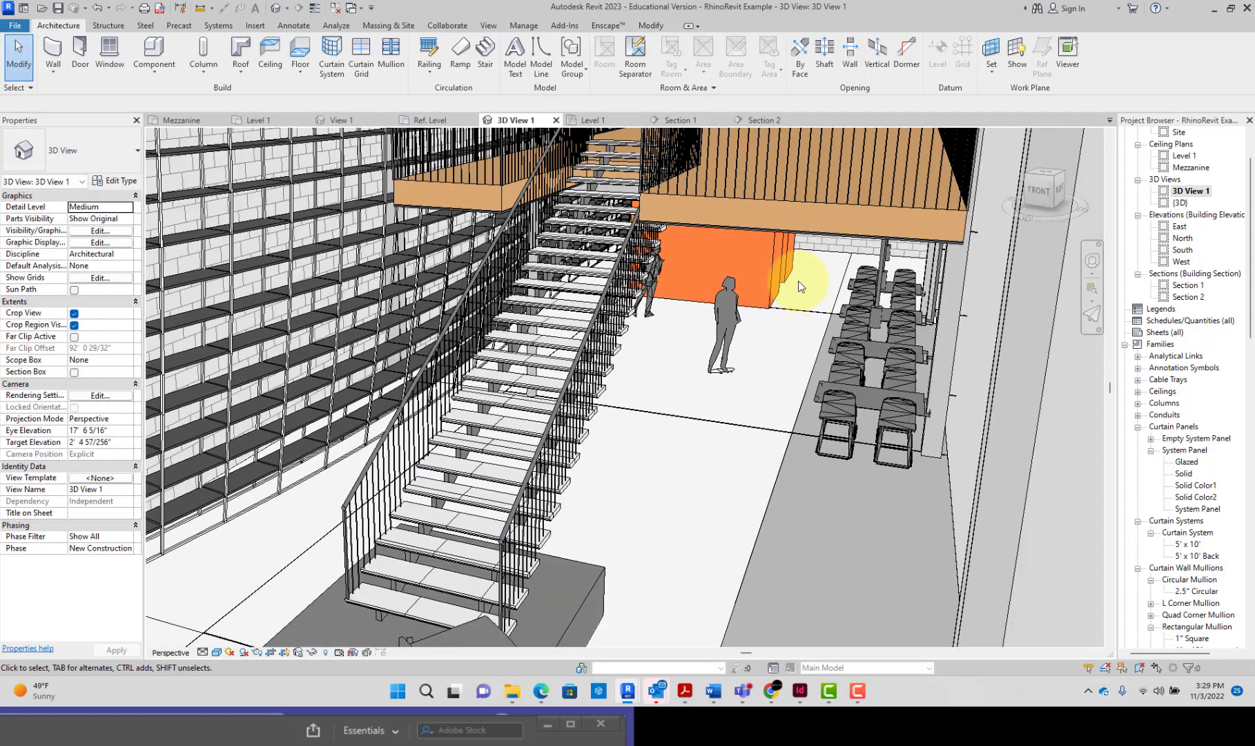
mouse_move(848, 276)
shift+middle_down()
mouse_move(815, 230)
mouse_move(821, 174)
mouse_move(833, 194)
shift+middle_up()
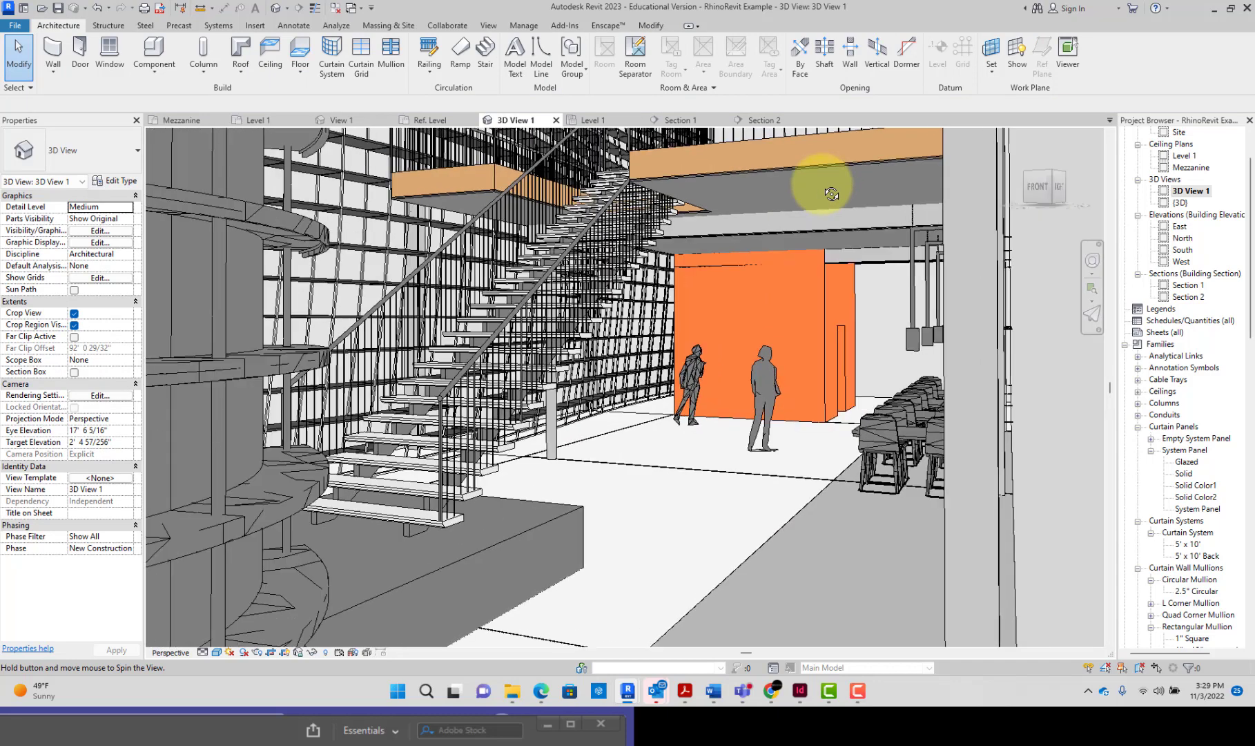
click(792, 139)
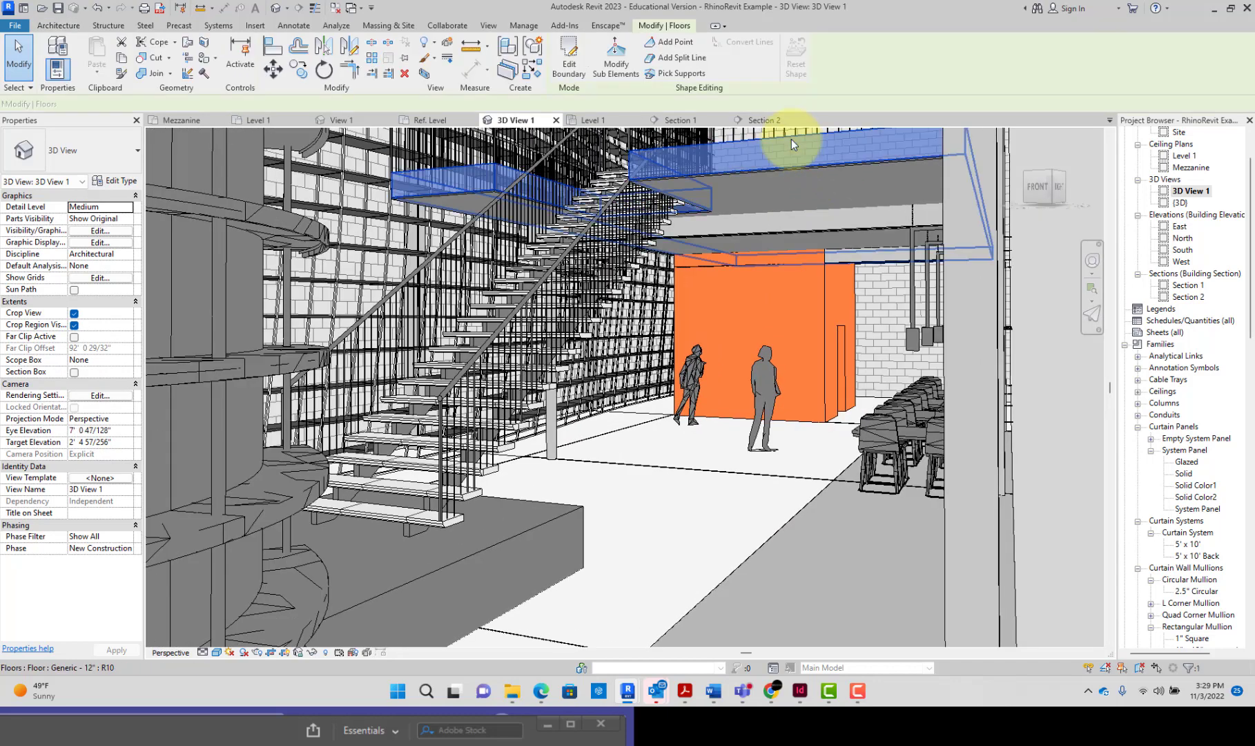
key(Tab)
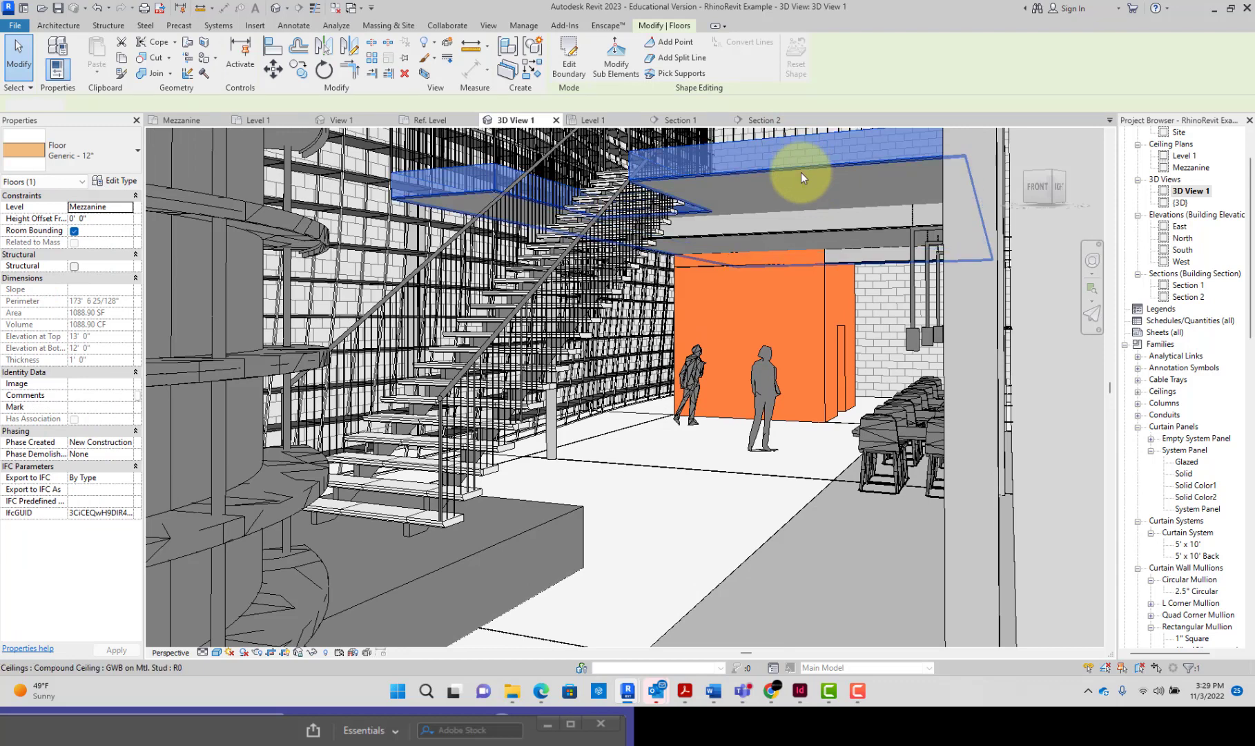
click(801, 172)
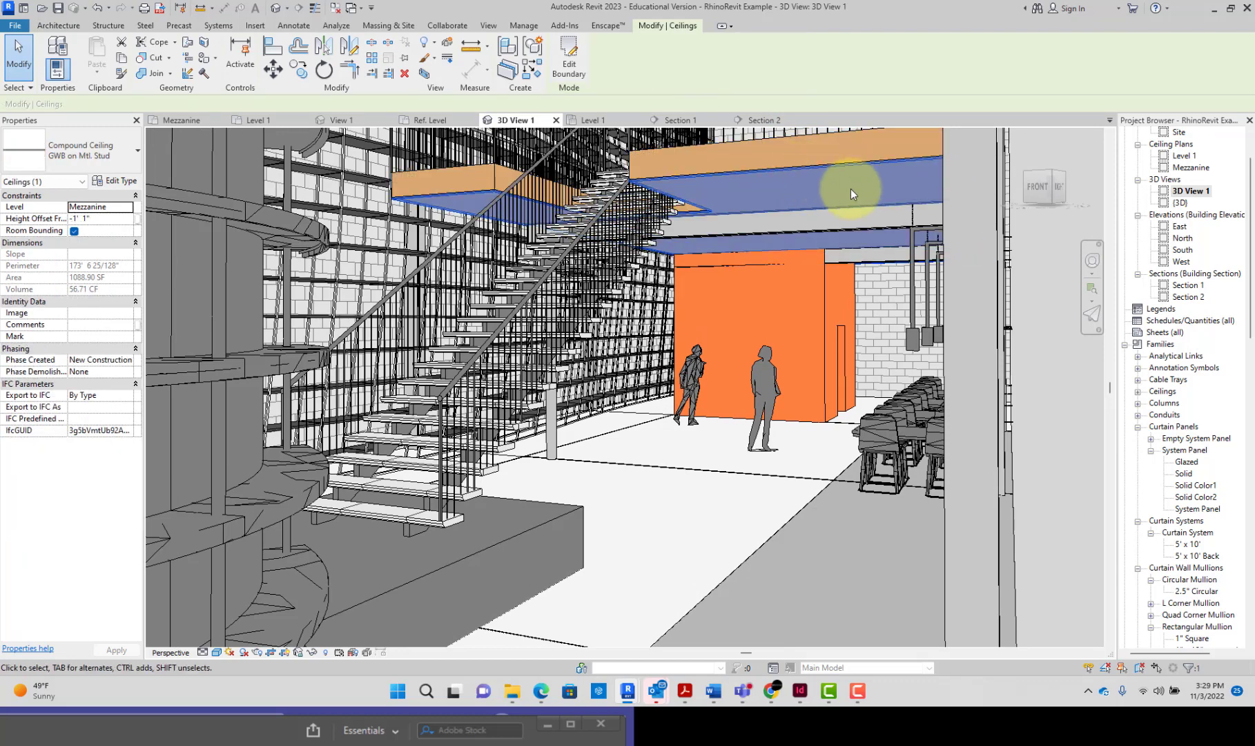
click(101, 219)
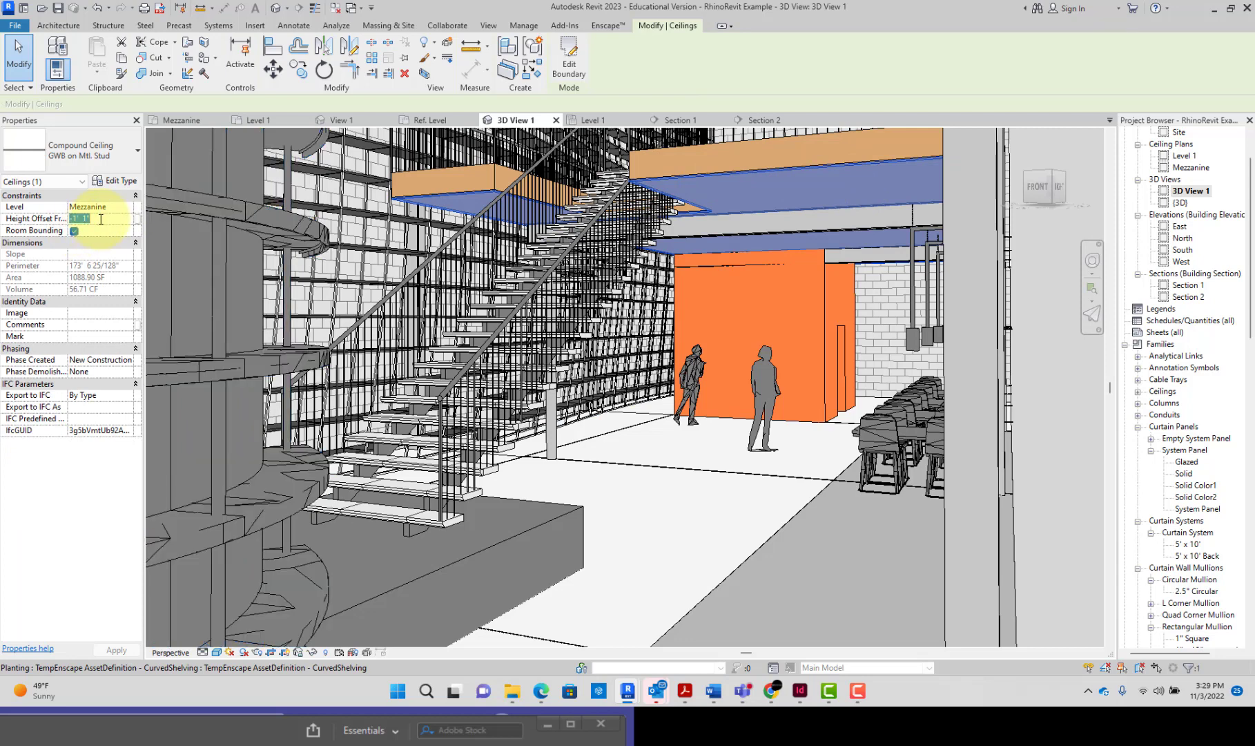
Step: Add a layer below the core of the mezzanine's Generic - 12" floor type and set its function to Finish 1 [4]
click(505, 165)
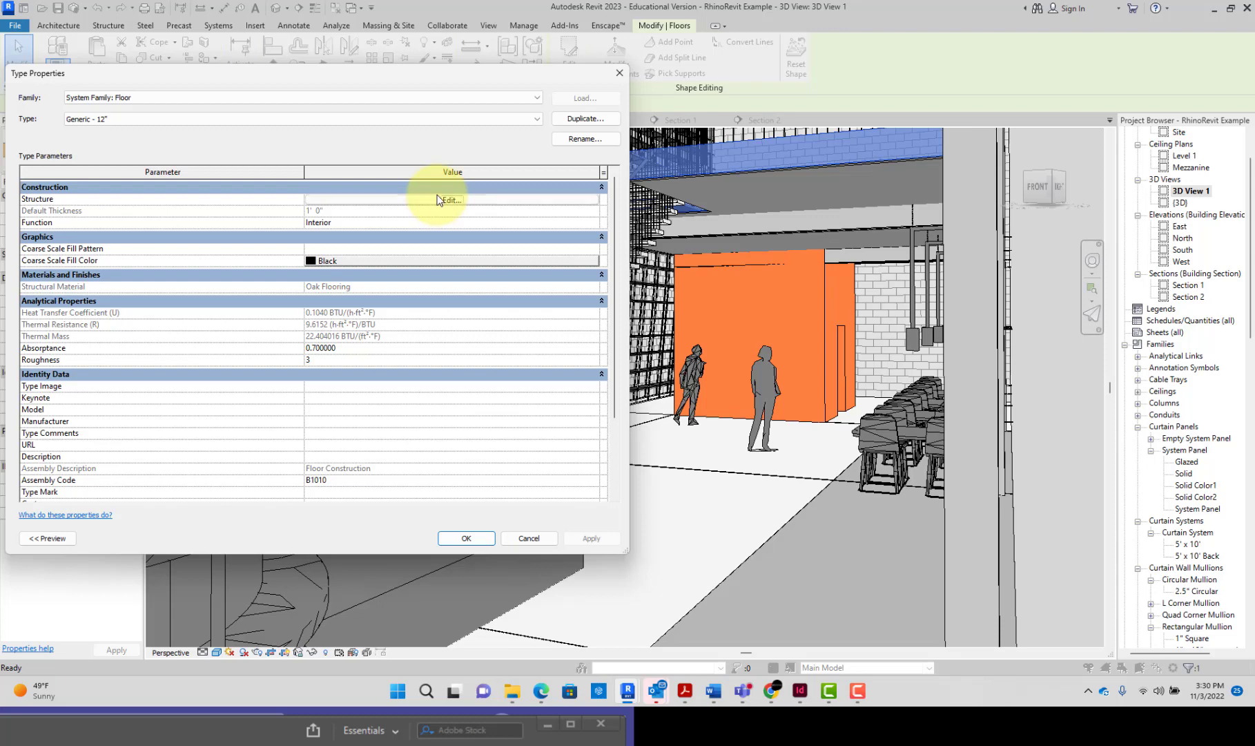
click(438, 199)
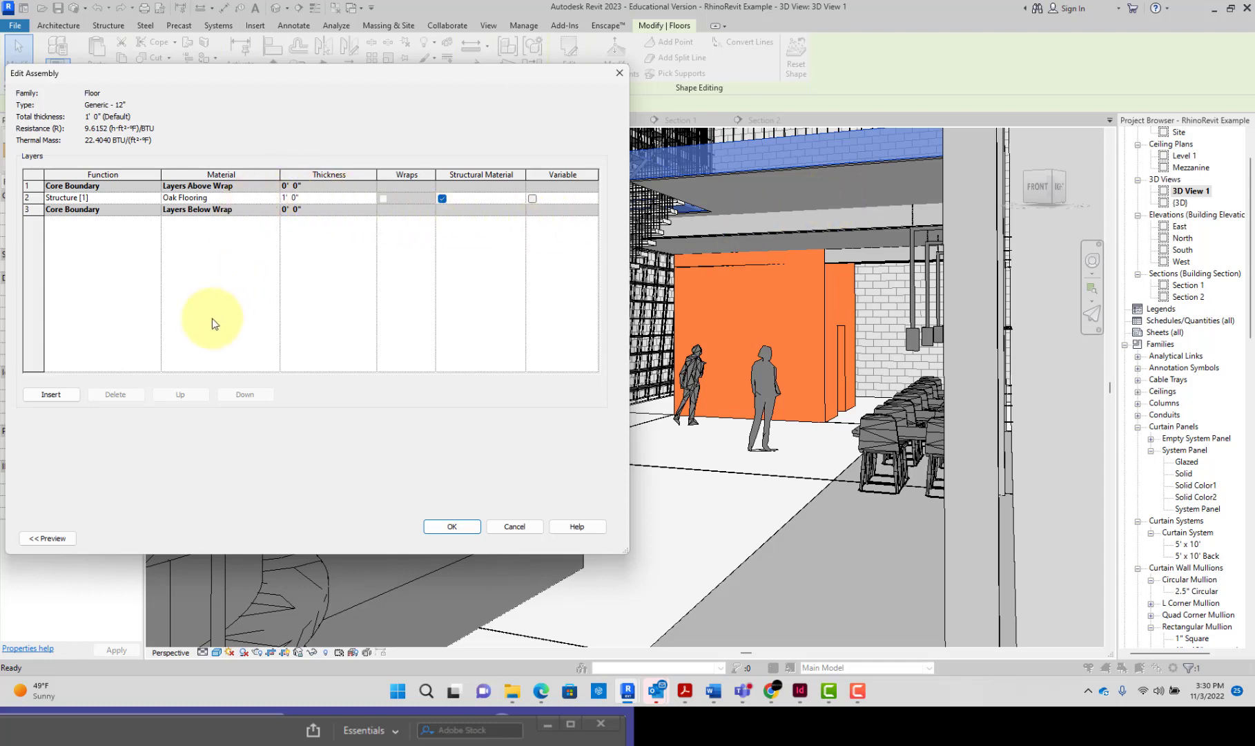
click(79, 397)
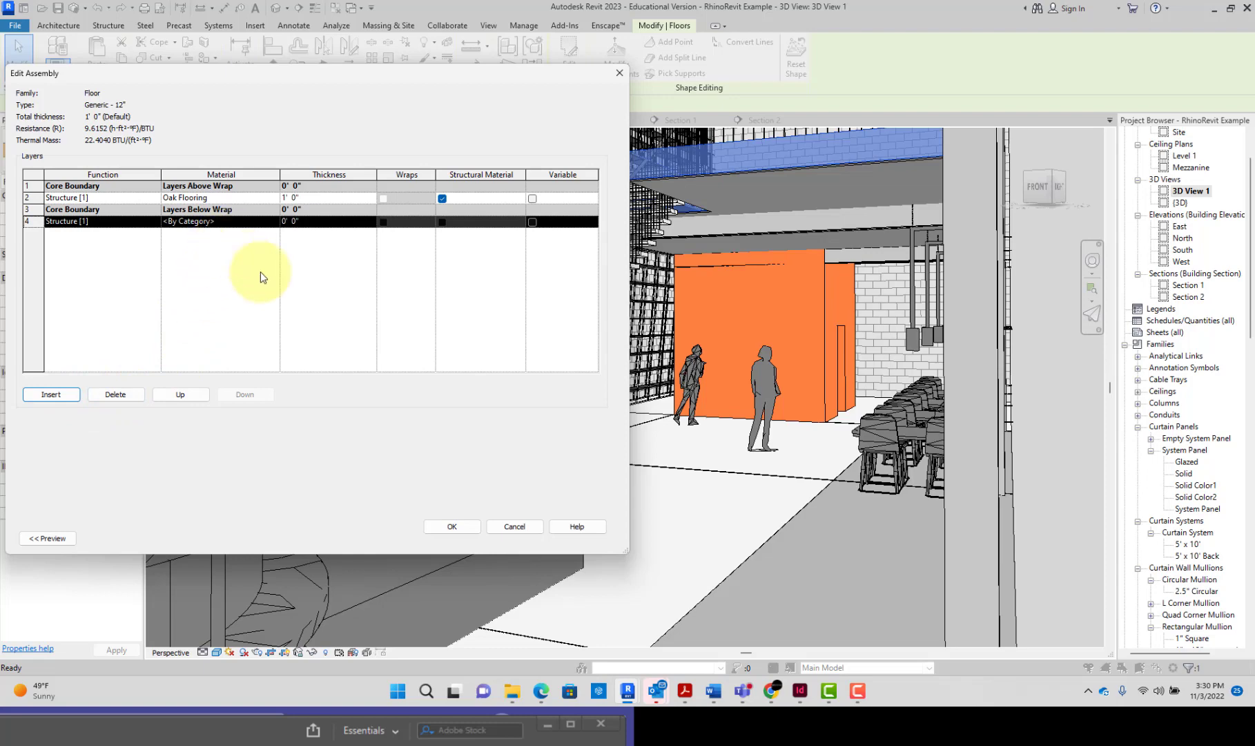
click(158, 221)
click(155, 221)
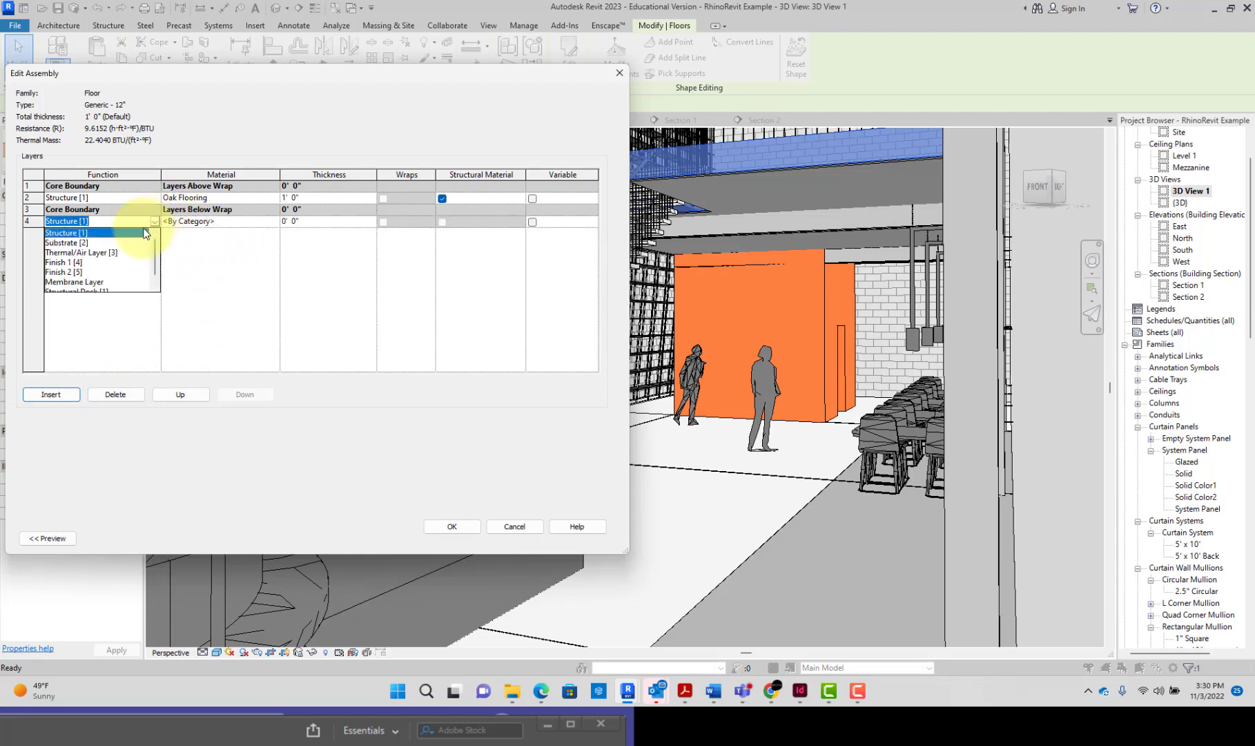
click(111, 262)
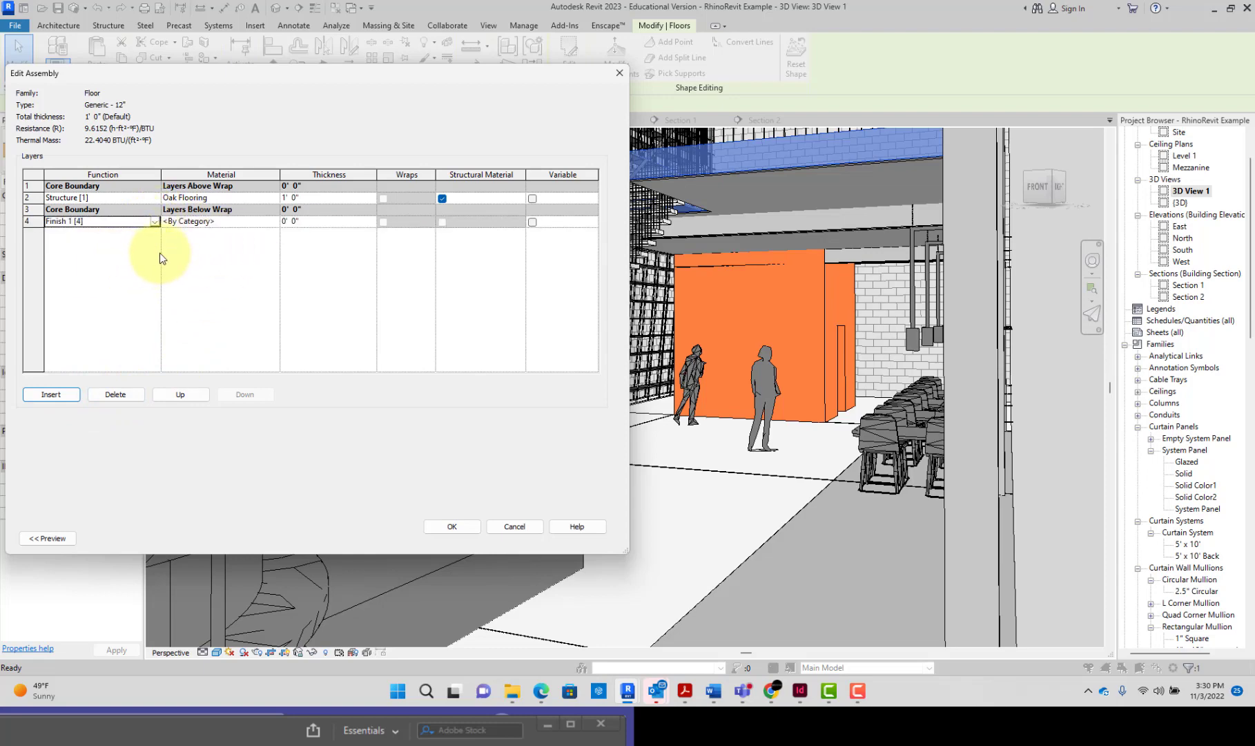
Step: Set the thickness of the new Finish 1 [4] floor layer to 5/8"
click(308, 223)
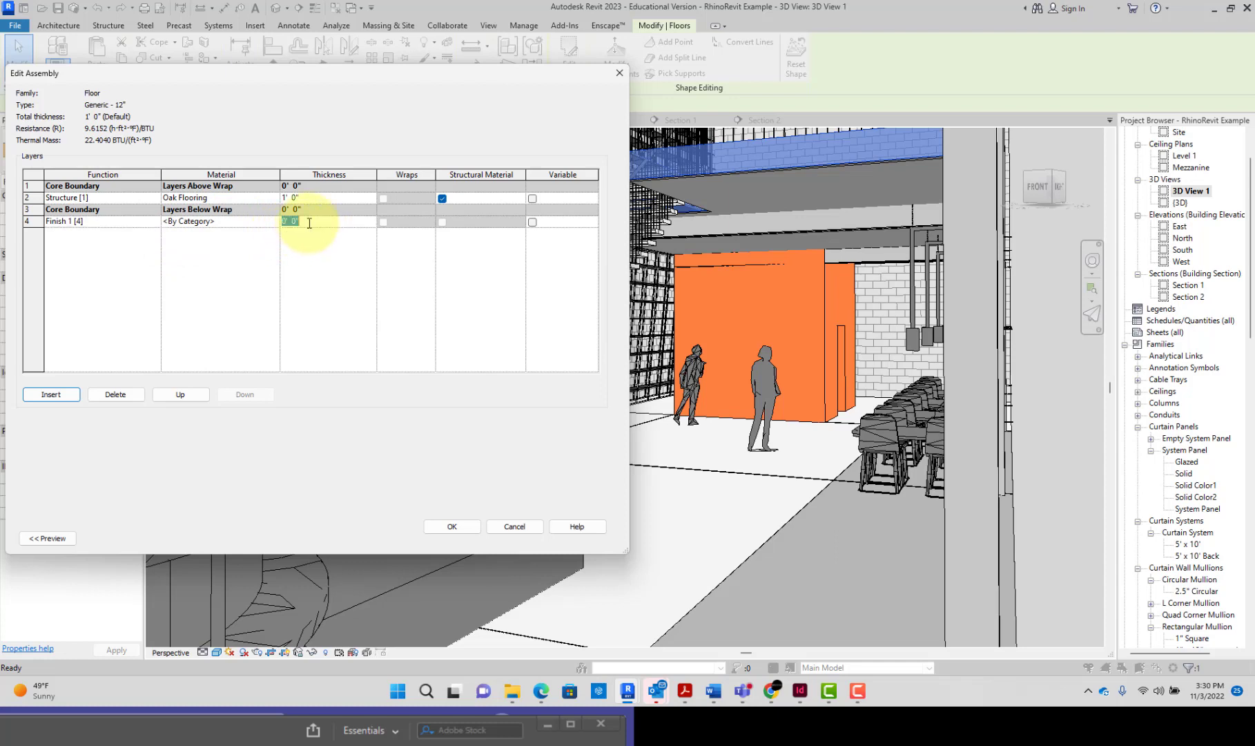
key(BackSpace)
text(.5)
text(5/8)
key(Tab)
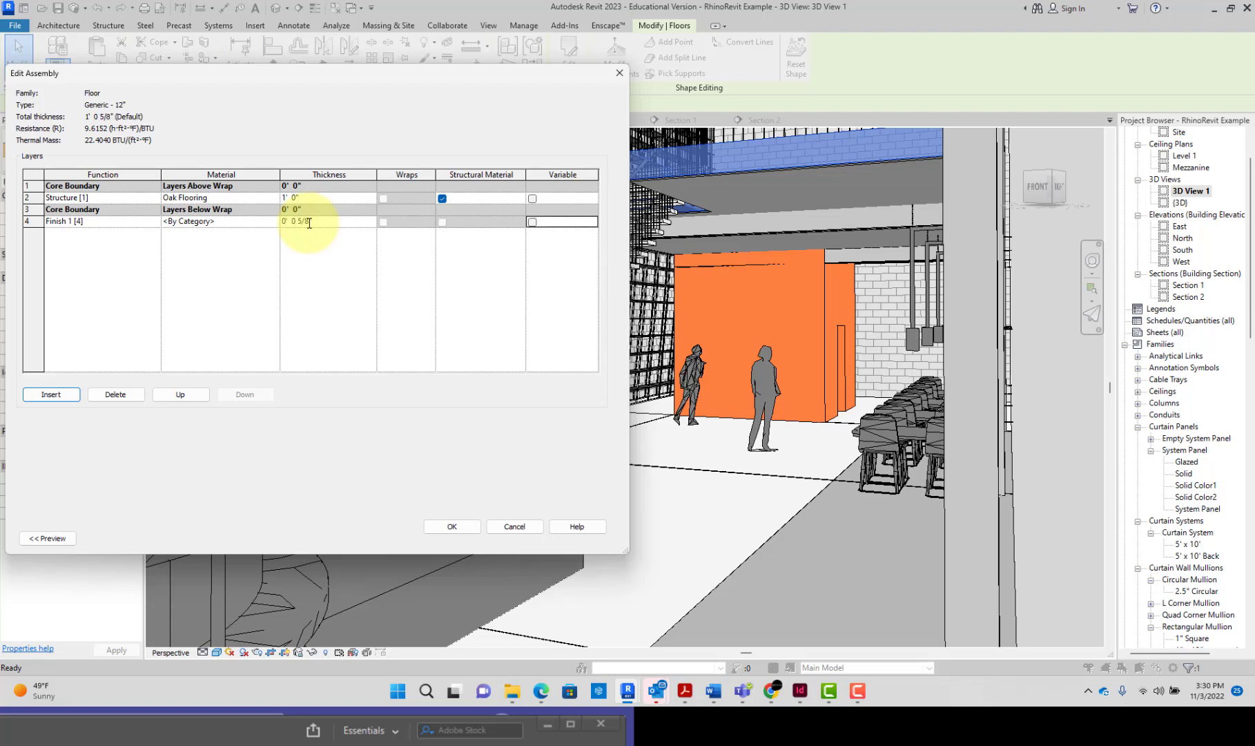
Step: Assign the Gypsum Wall Board material to the Finish 1 [4] layer and accept the changes to the floor type
click(269, 221)
click(274, 222)
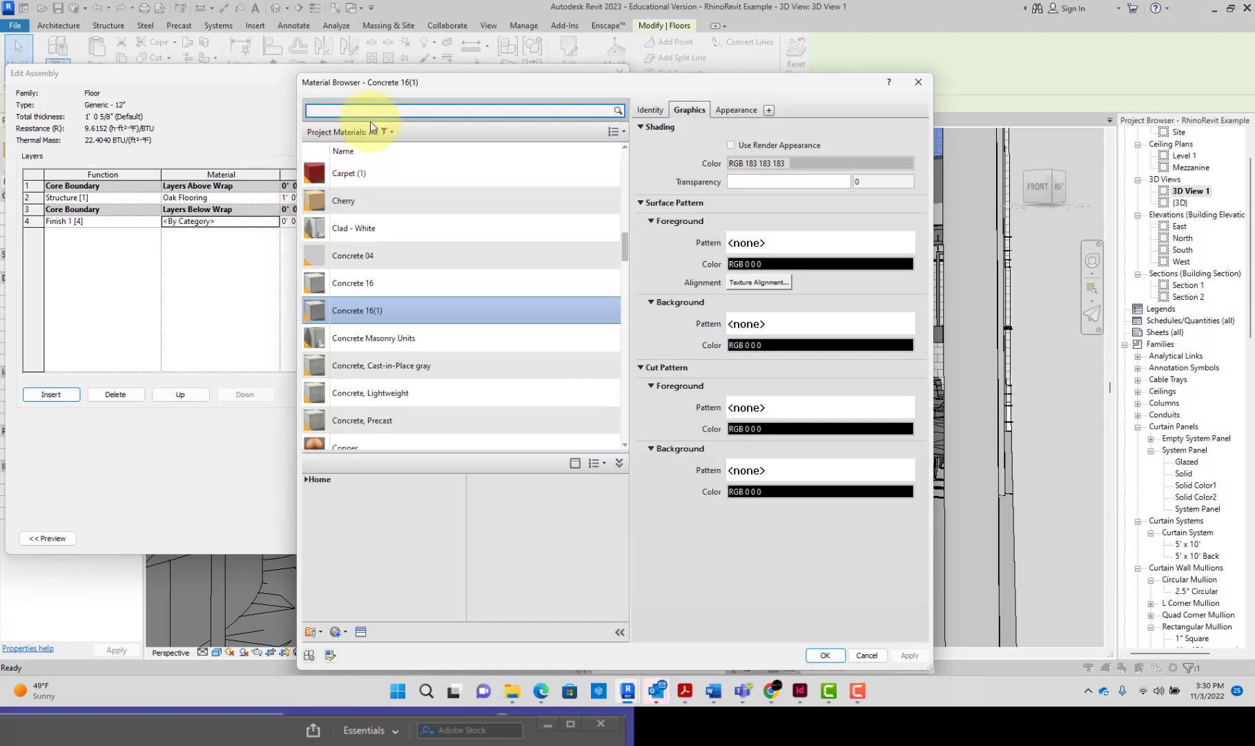
text(gyp)
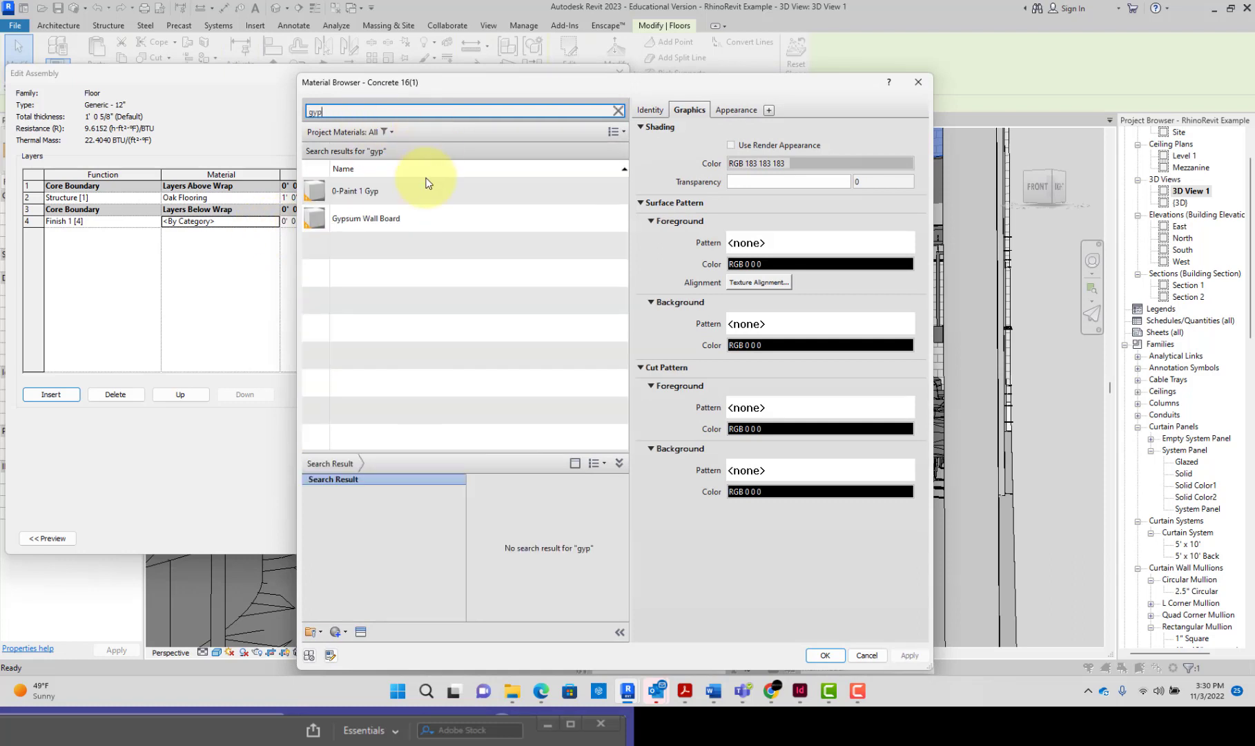
click(406, 219)
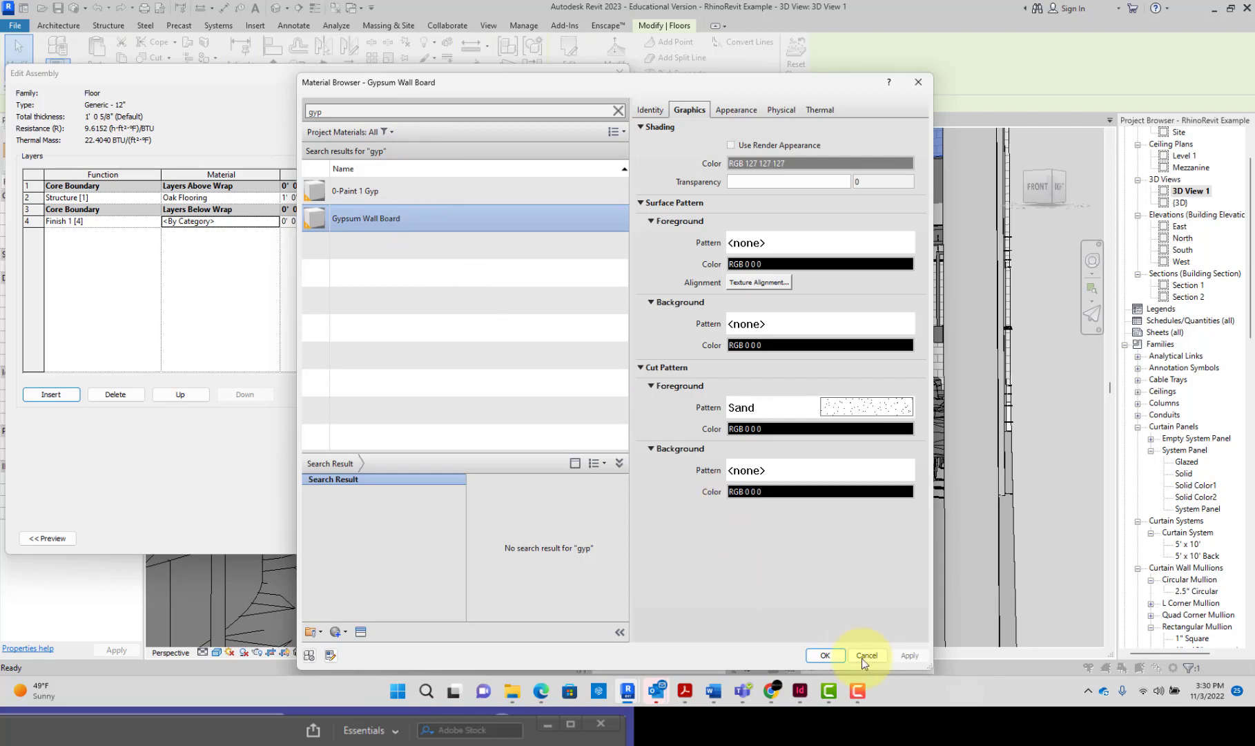
click(826, 655)
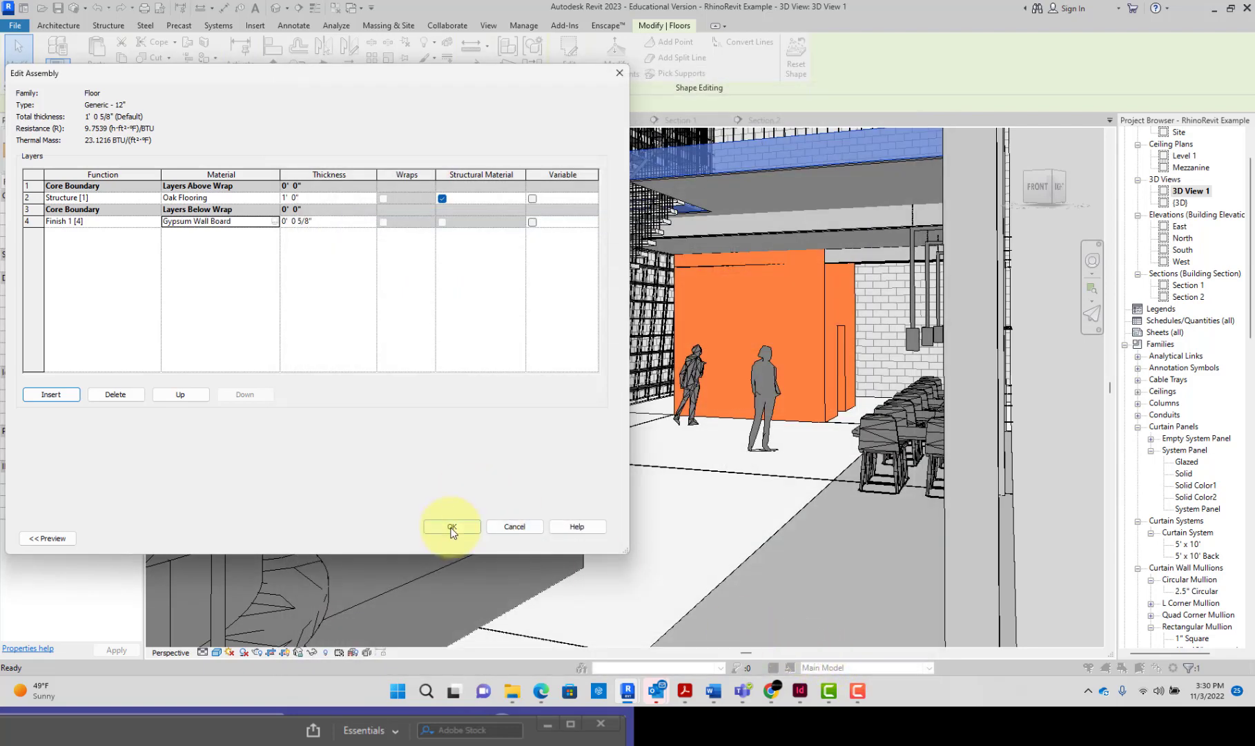
click(450, 527)
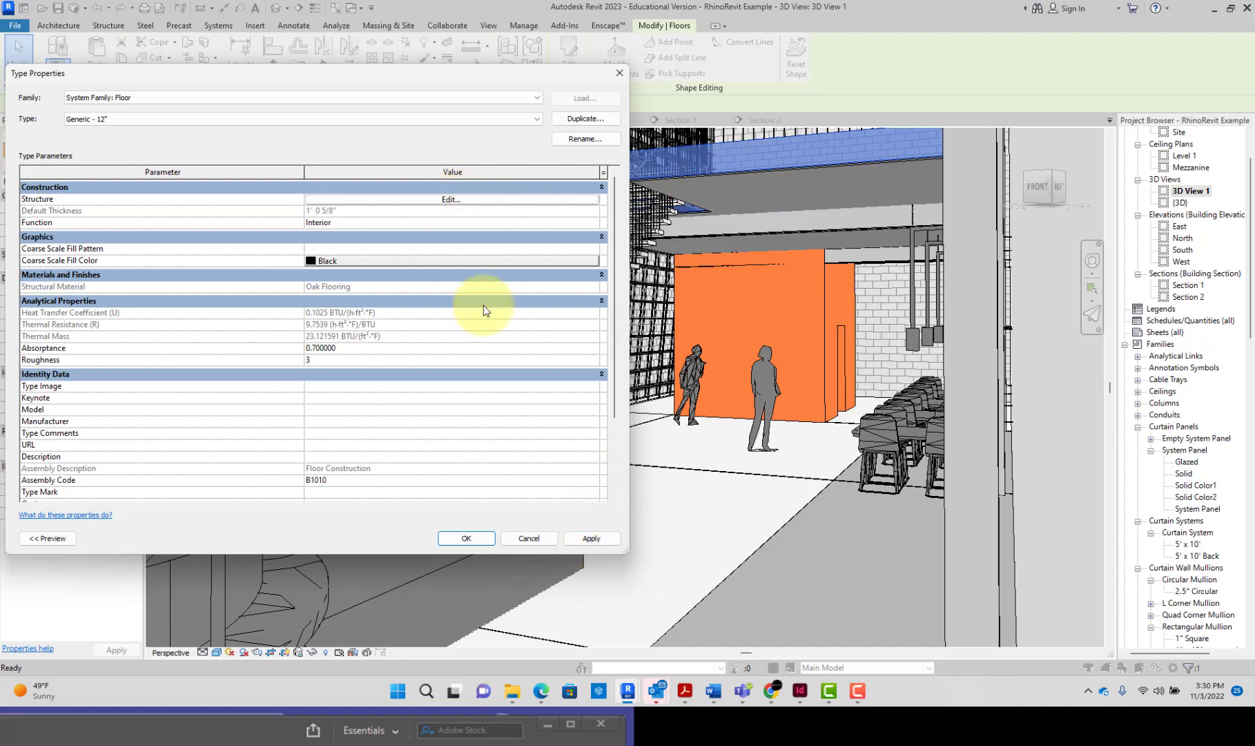
click(471, 539)
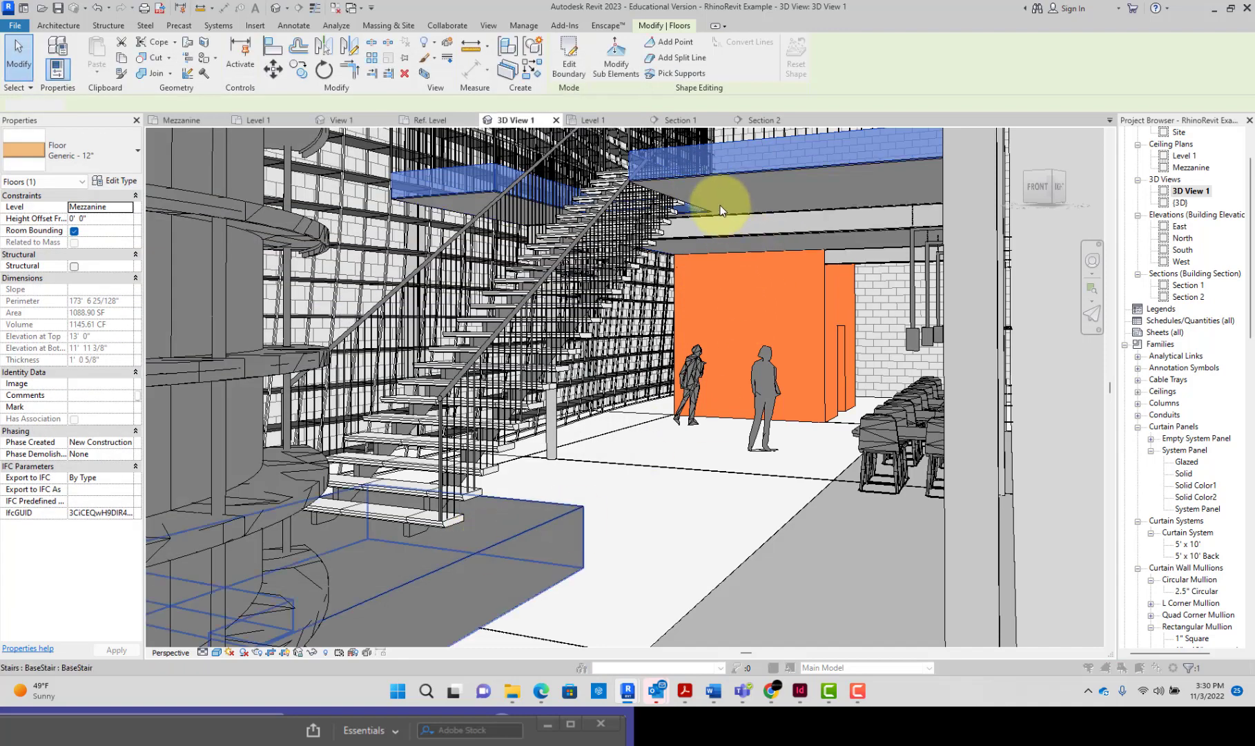
key(Escape)
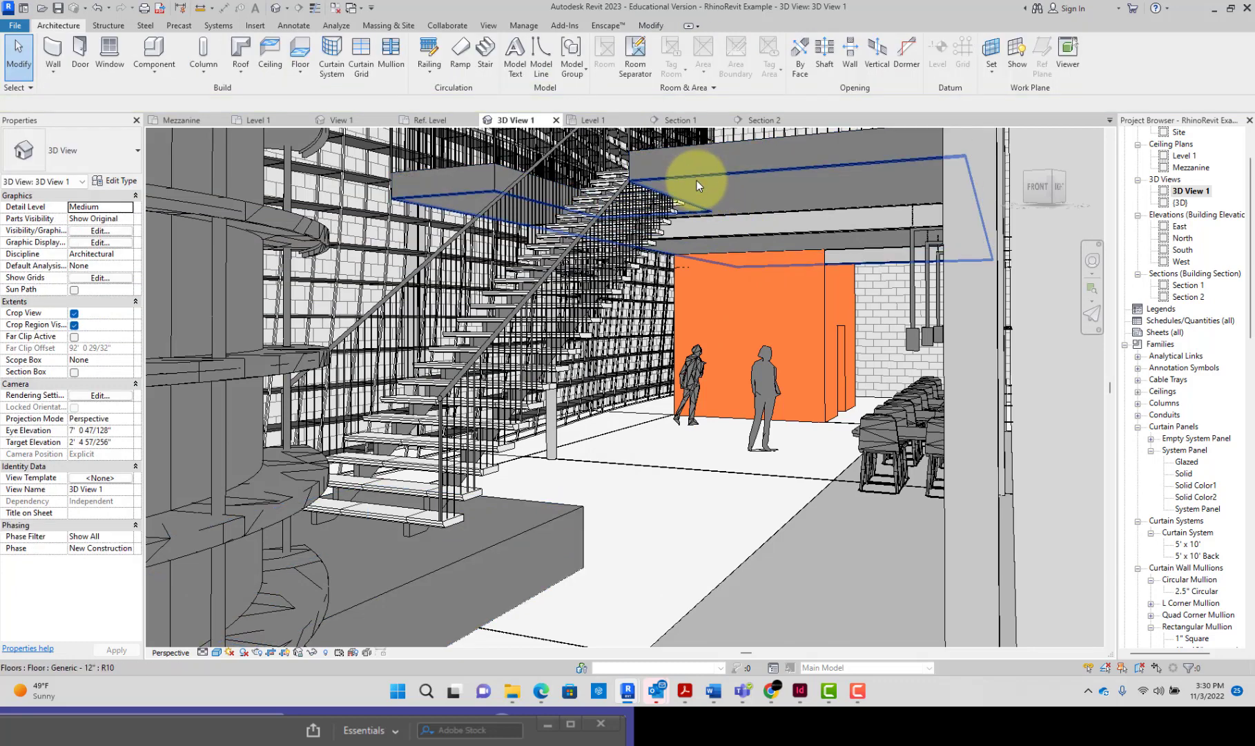
Step: Check the mezzanine's compound ceiling, switch to Enscape and examine the mezzanine's underside and edge in the rendering
click(696, 181)
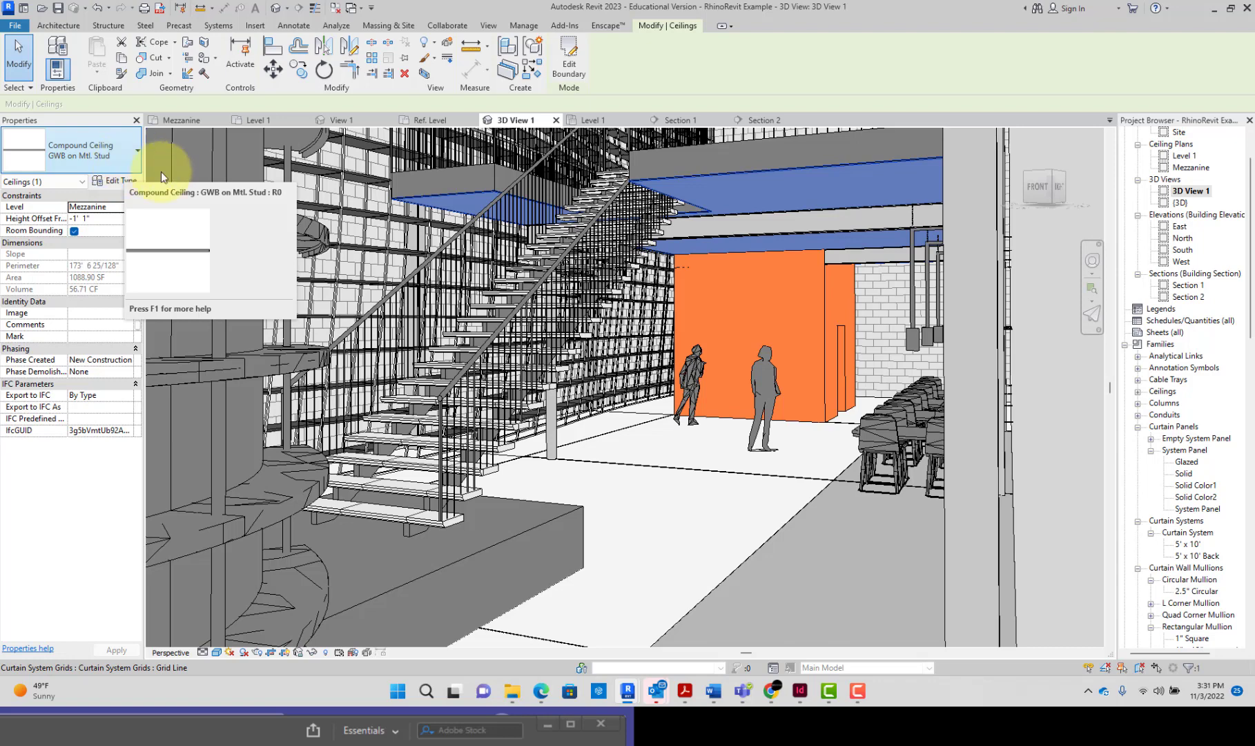
click(664, 346)
key(Escape)
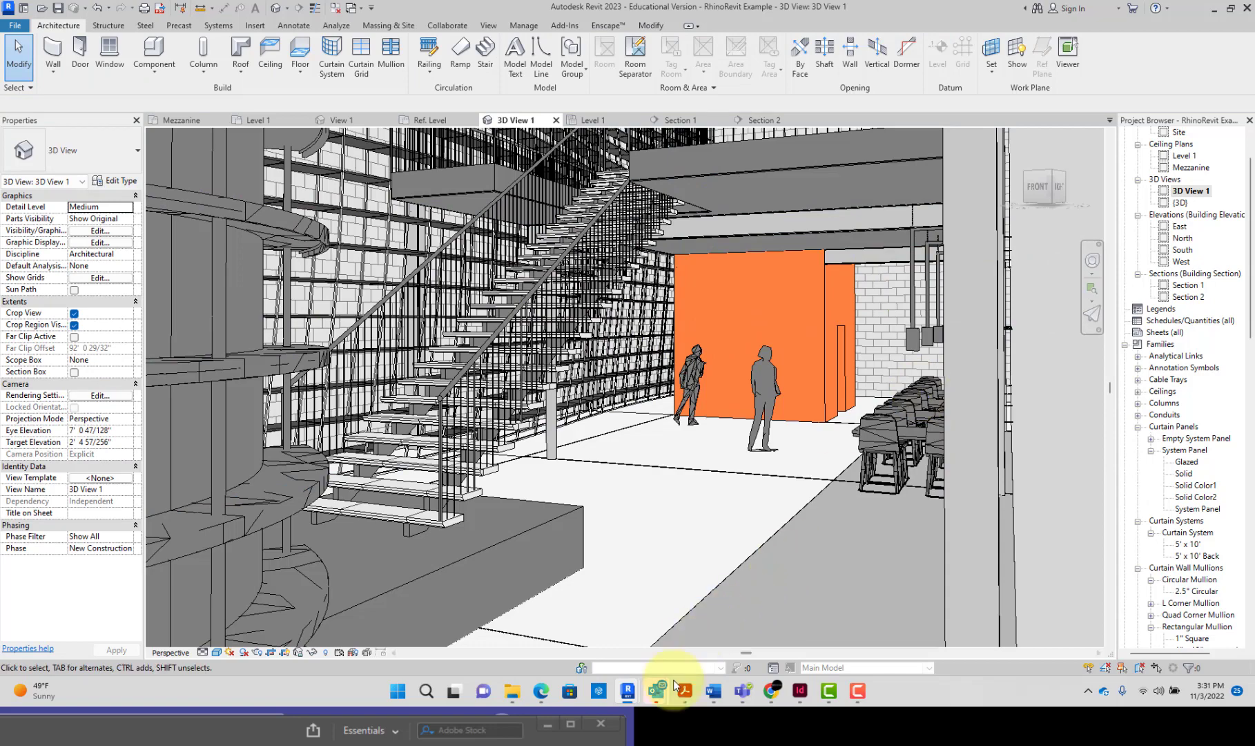
mouse_move(640, 691)
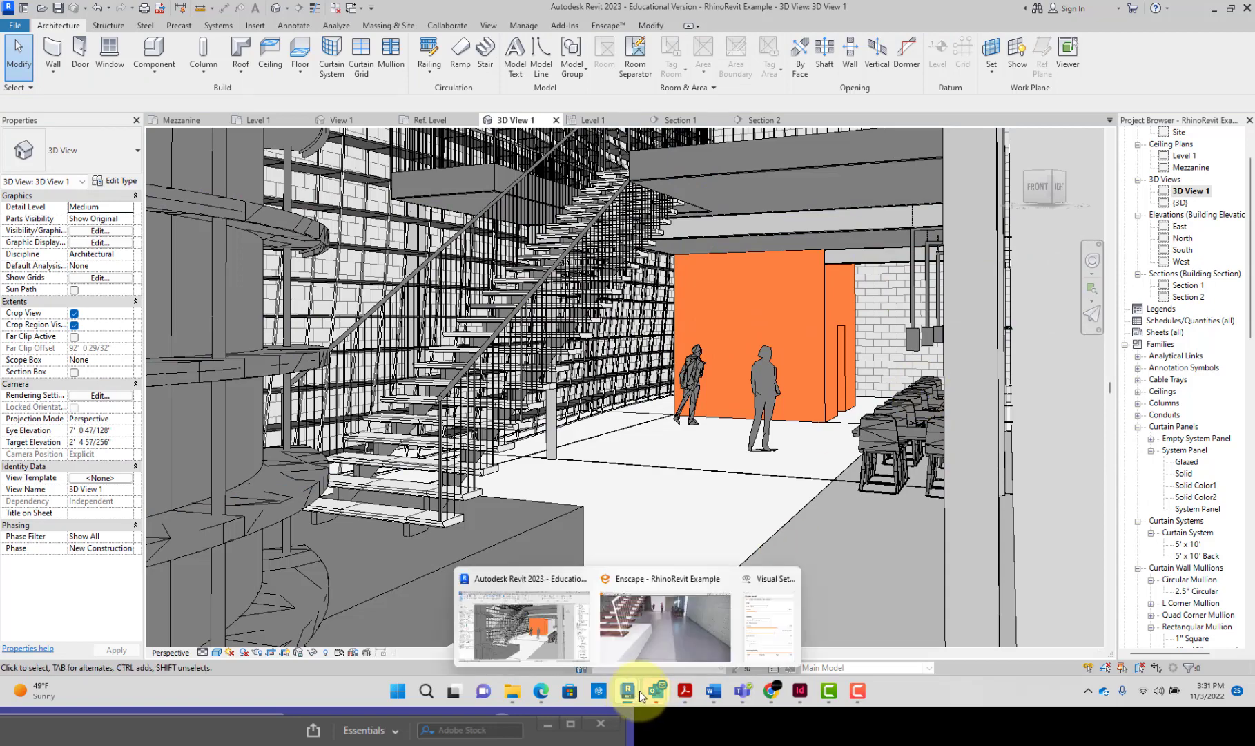
click(647, 640)
drag(660, 459, 686, 470)
drag(684, 492, 681, 490)
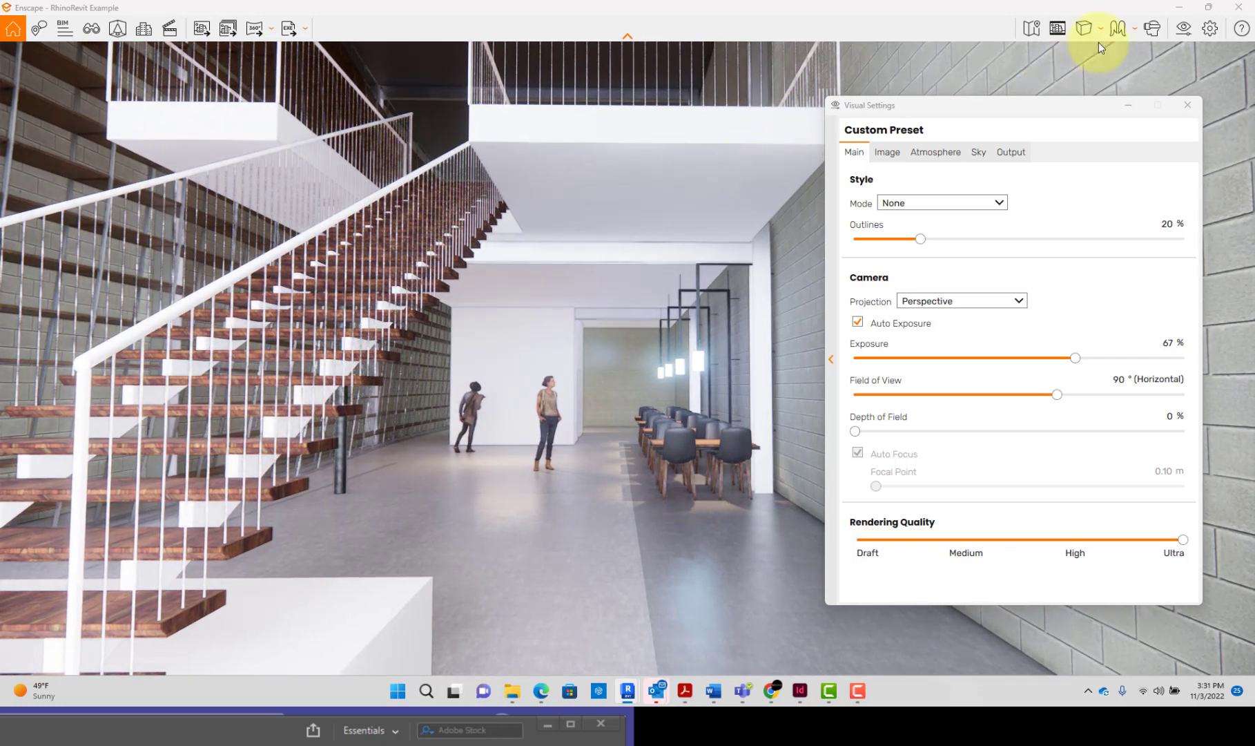
Step: Return to Revit and insert a layer above the upper core boundary of the mezzanine's Generic - 12" floor type
mouse_move(628, 691)
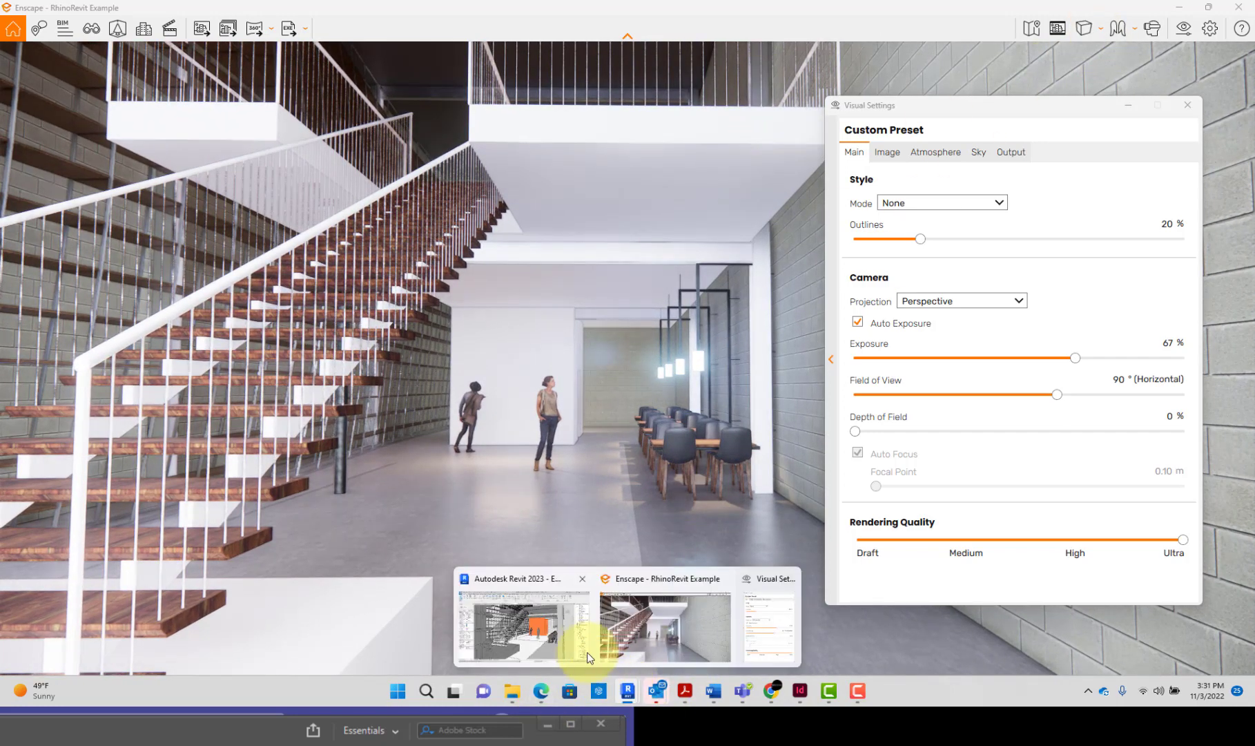
click(554, 640)
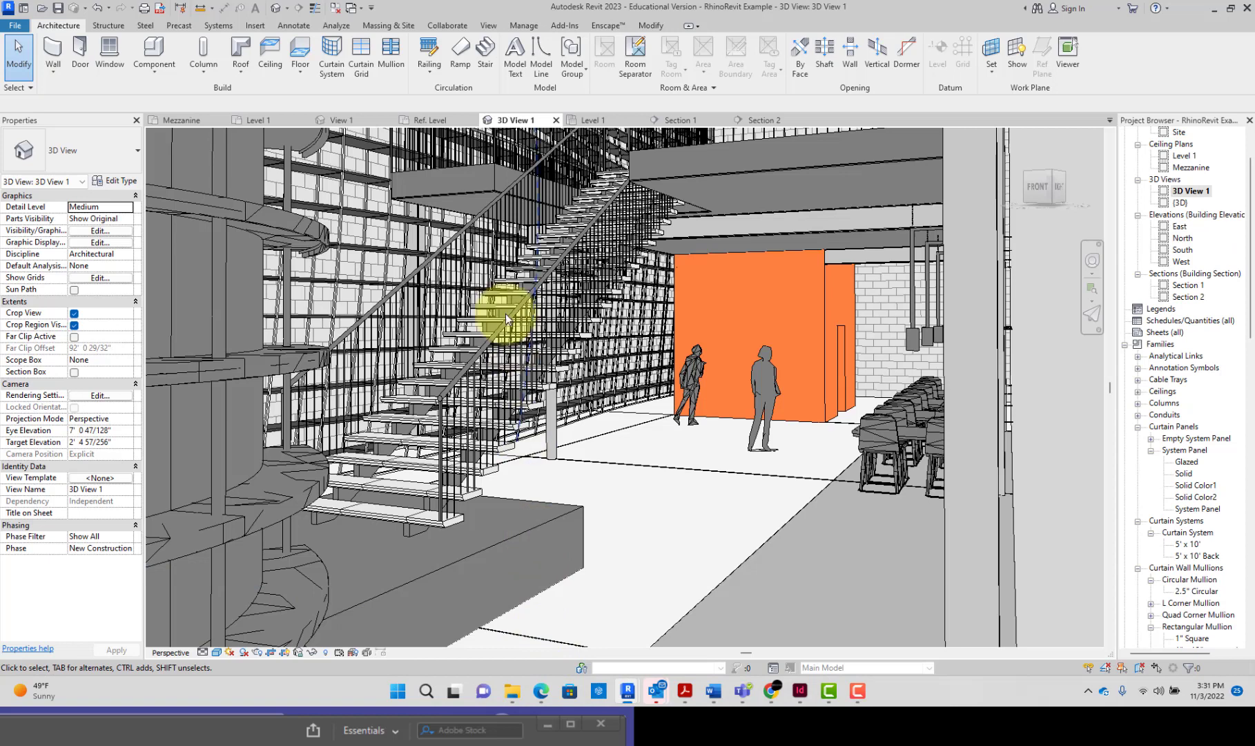
click(499, 167)
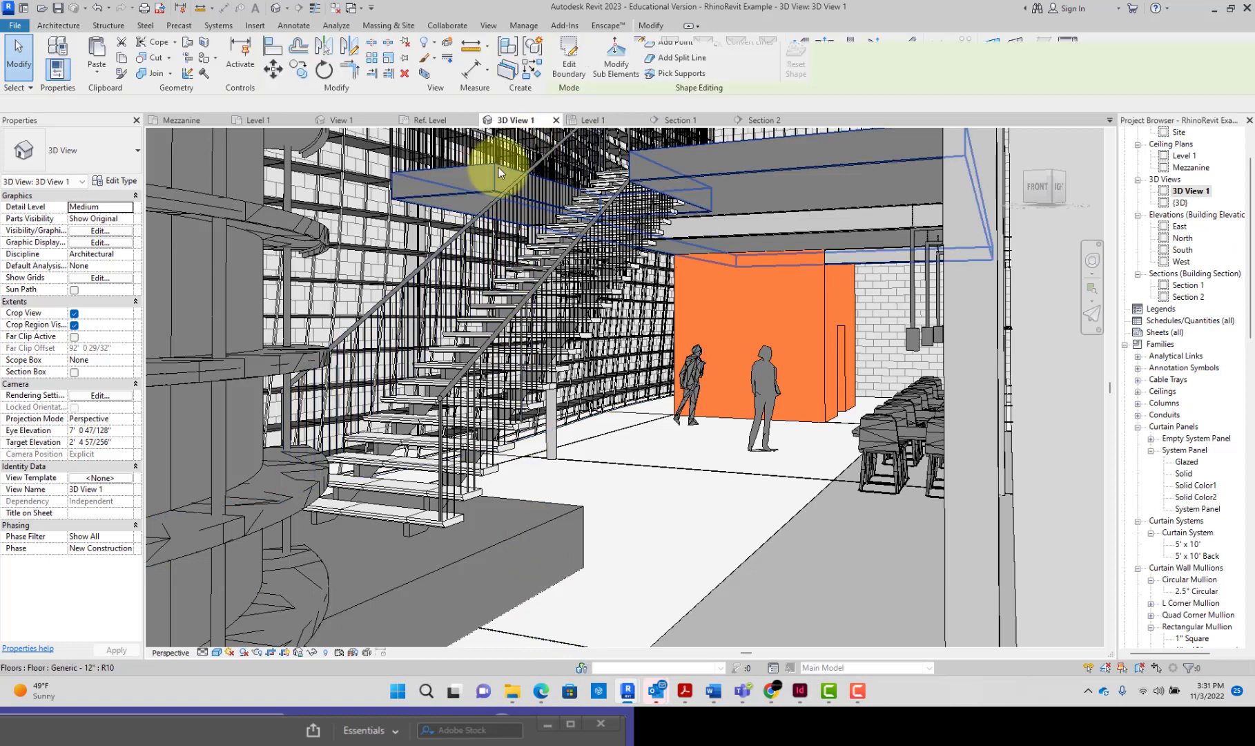
click(114, 179)
click(366, 188)
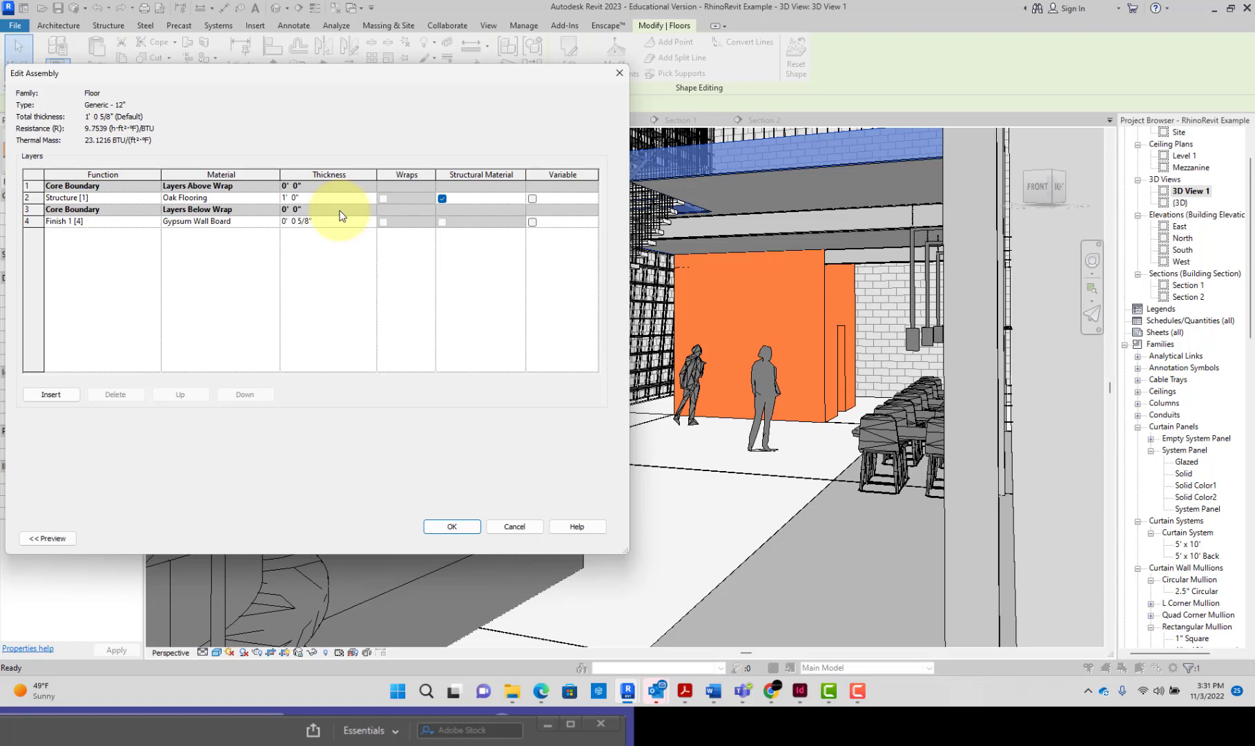
click(136, 196)
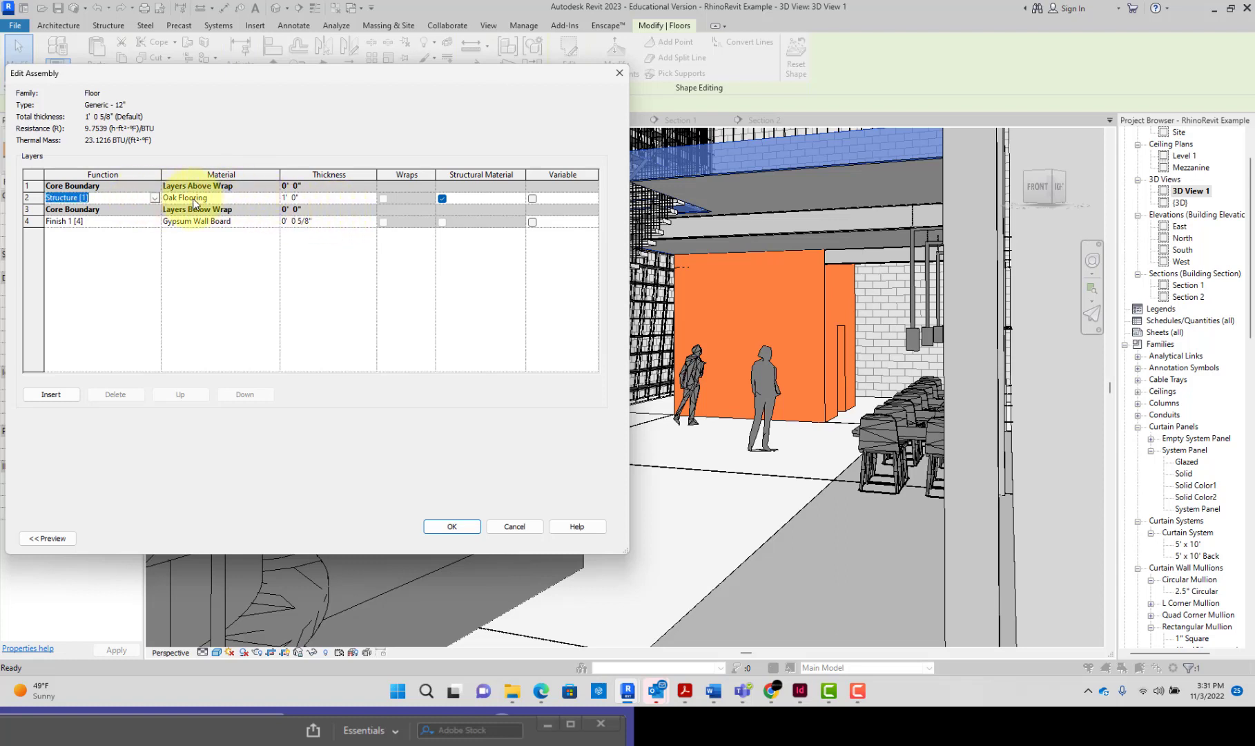
click(228, 198)
click(146, 198)
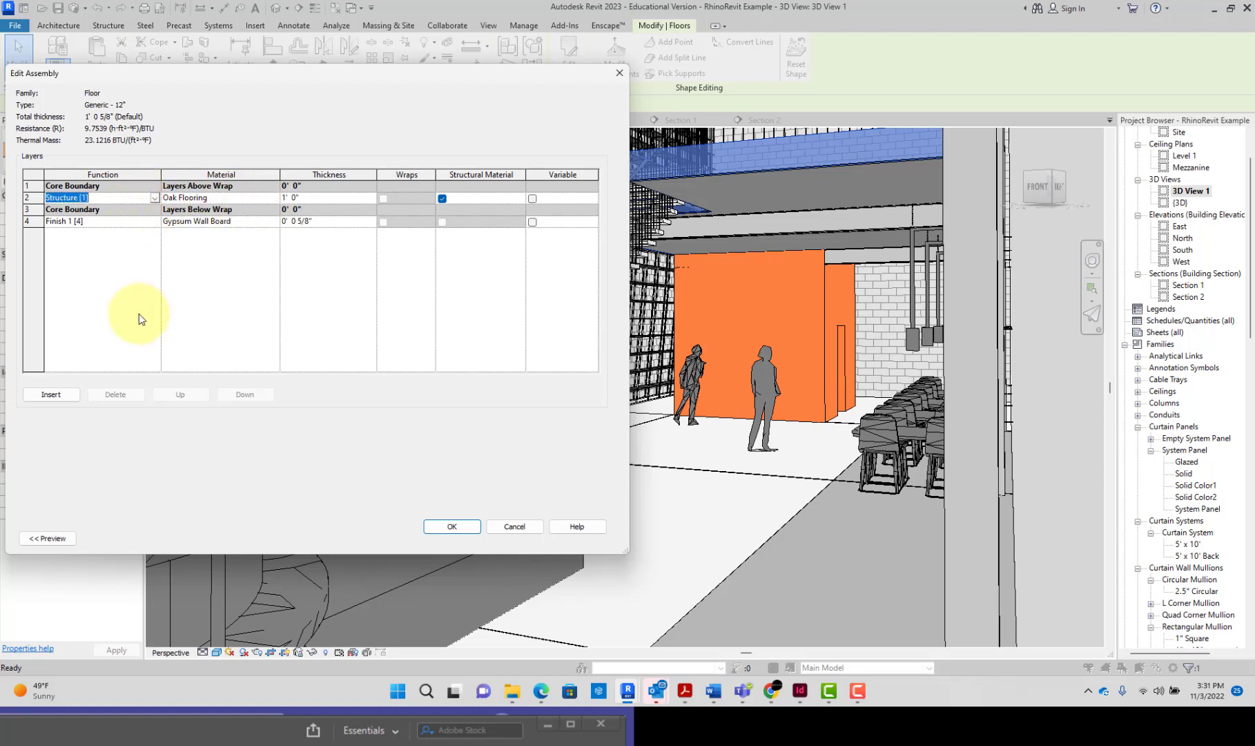
click(66, 394)
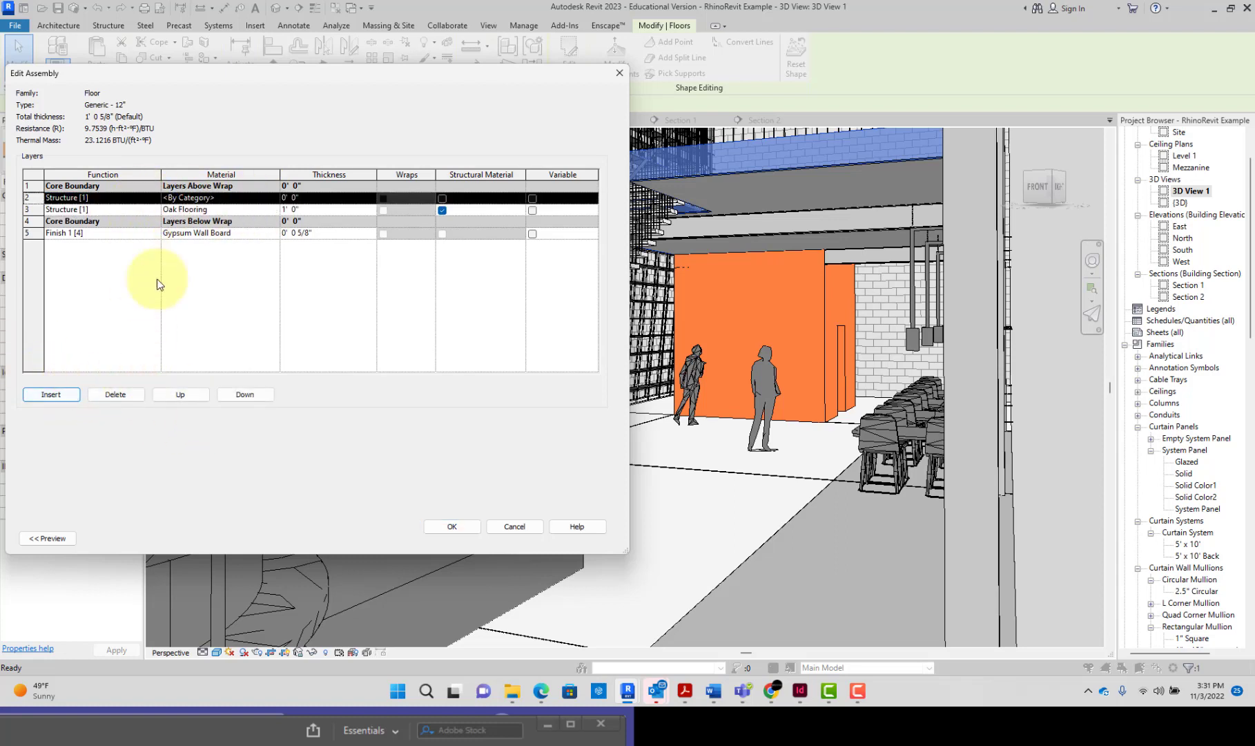
click(244, 397)
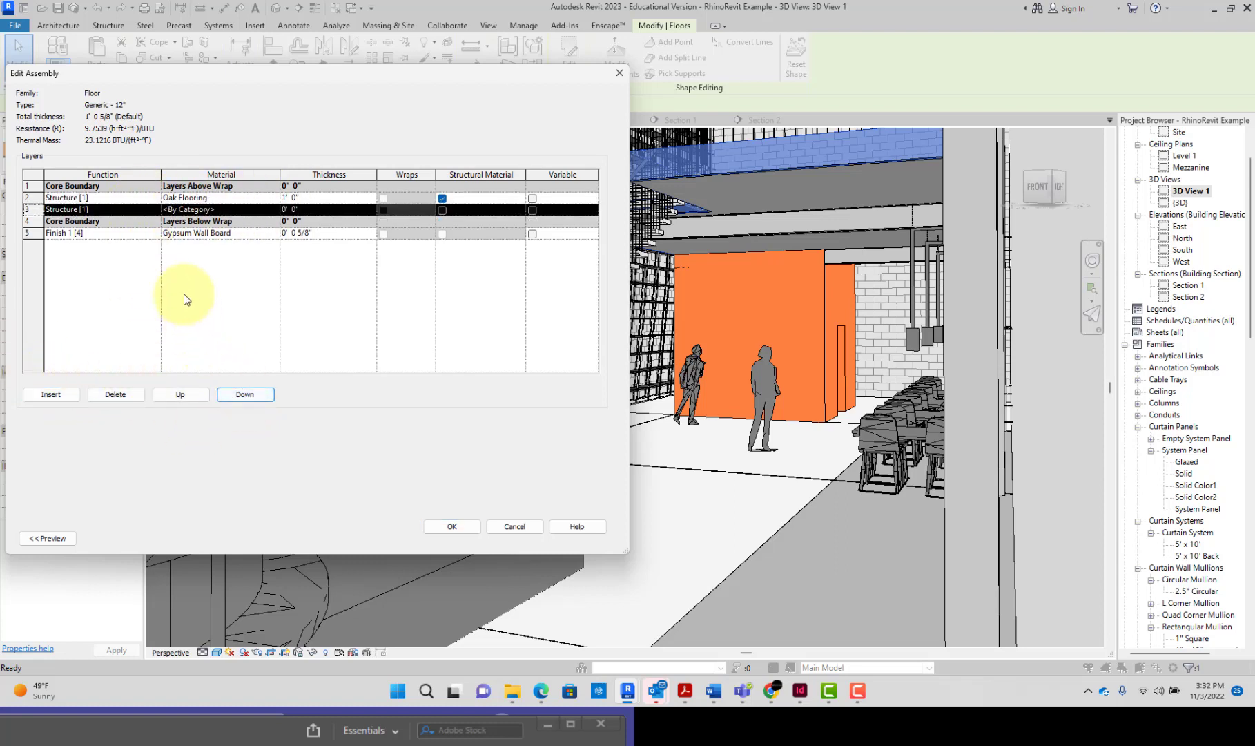
click(197, 394)
click(196, 395)
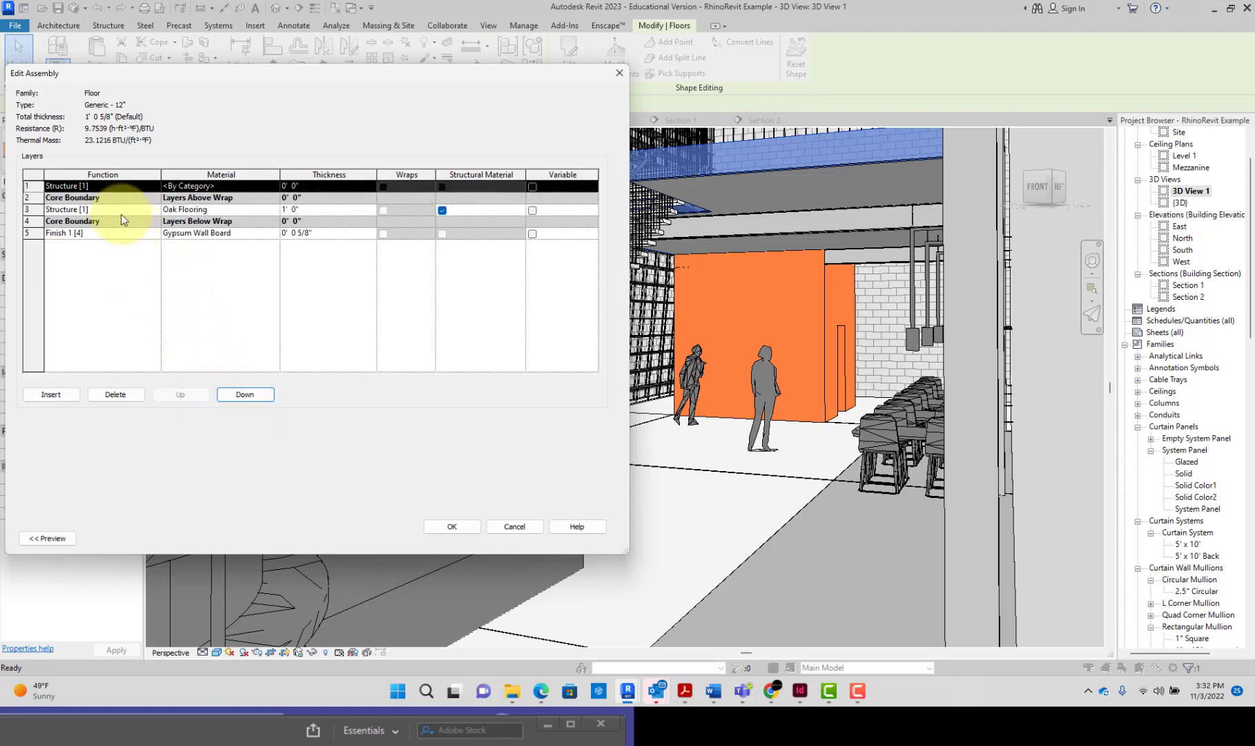
Step: Set the function of the new layer above the floor's core to Finish 1 [4]
click(112, 189)
click(110, 187)
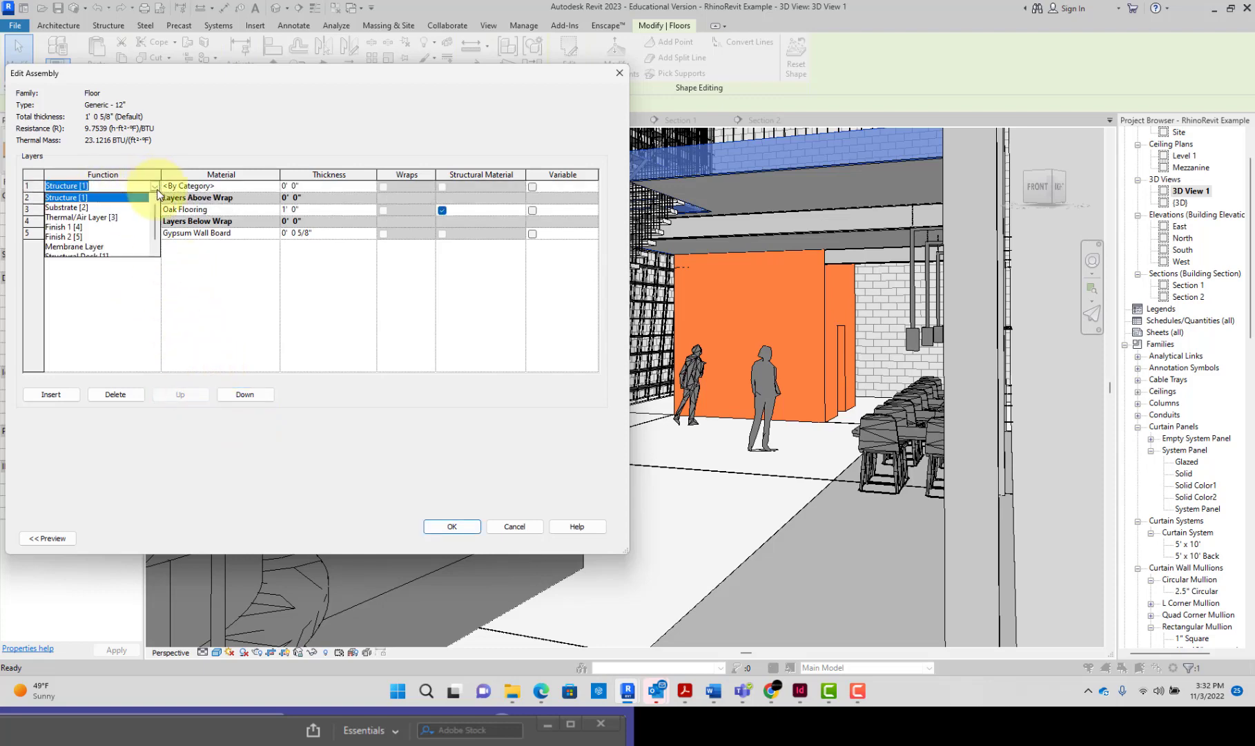
click(98, 228)
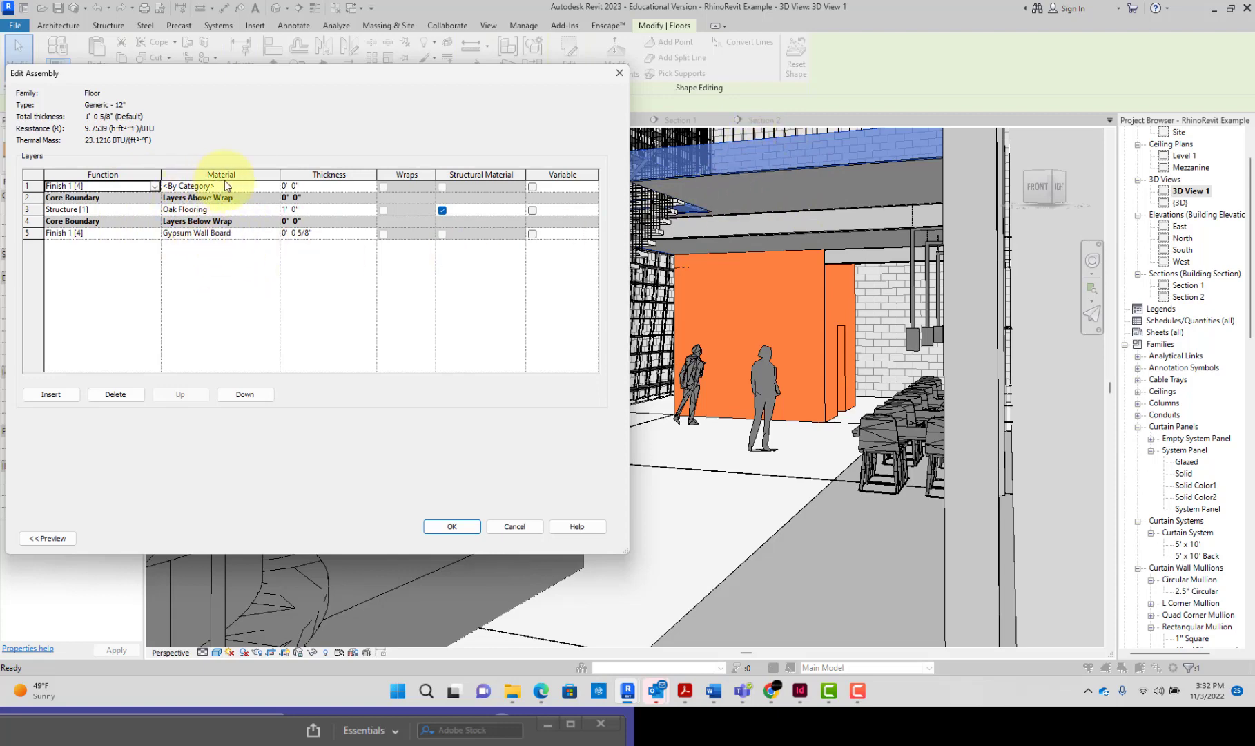
Step: Give the upper Finish 1 [4] layer the Oak Flooring material by copying it from the structure layer
click(256, 184)
click(276, 186)
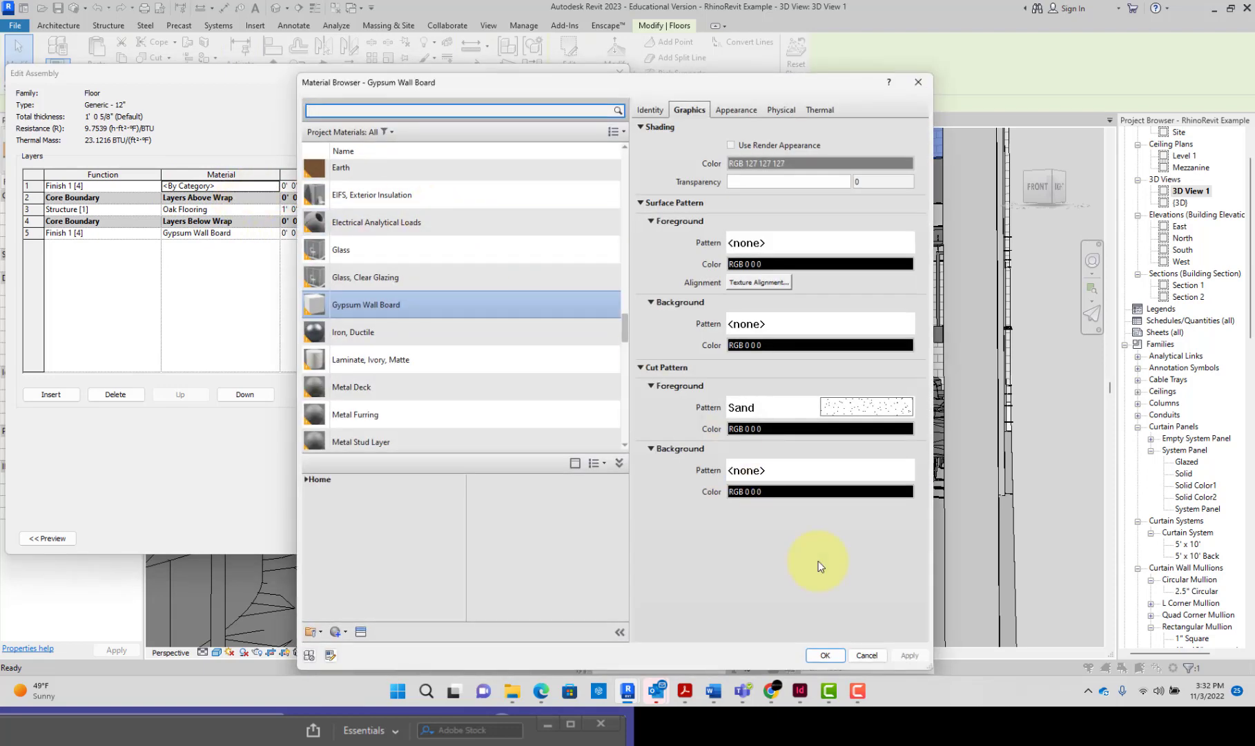
click(851, 654)
click(228, 209)
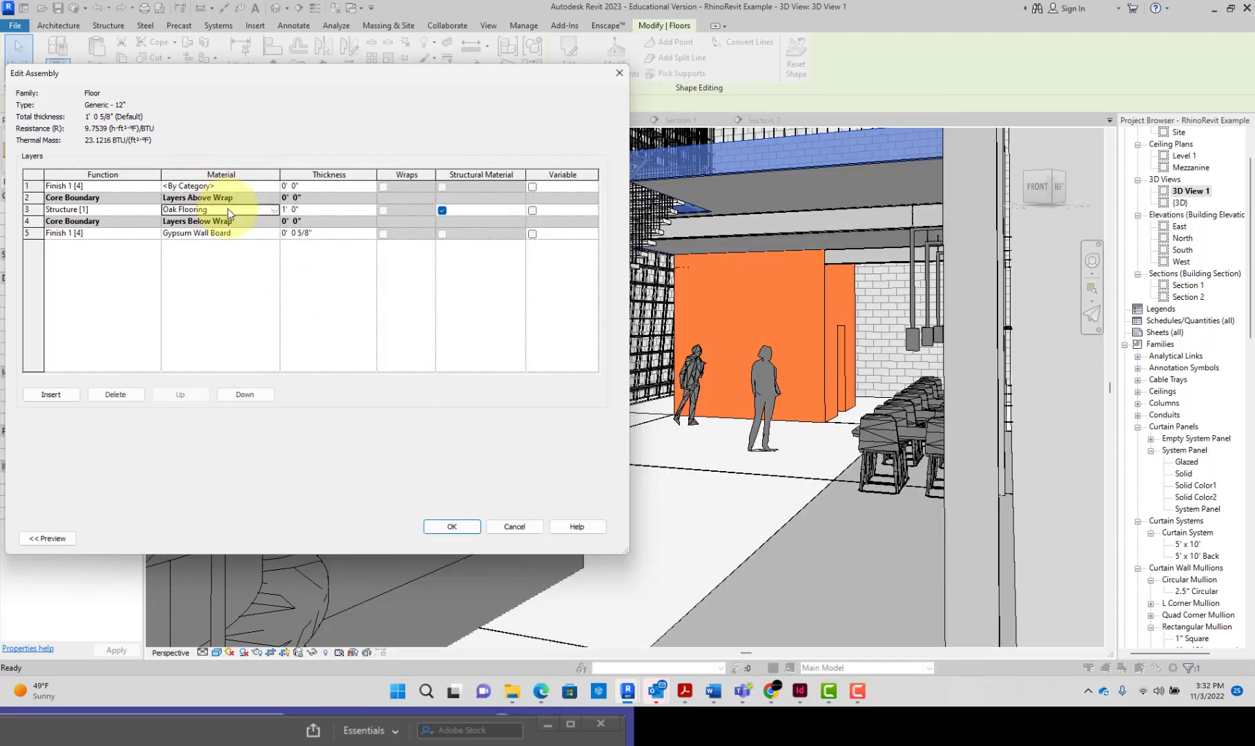
key(ctrl+c)
click(228, 186)
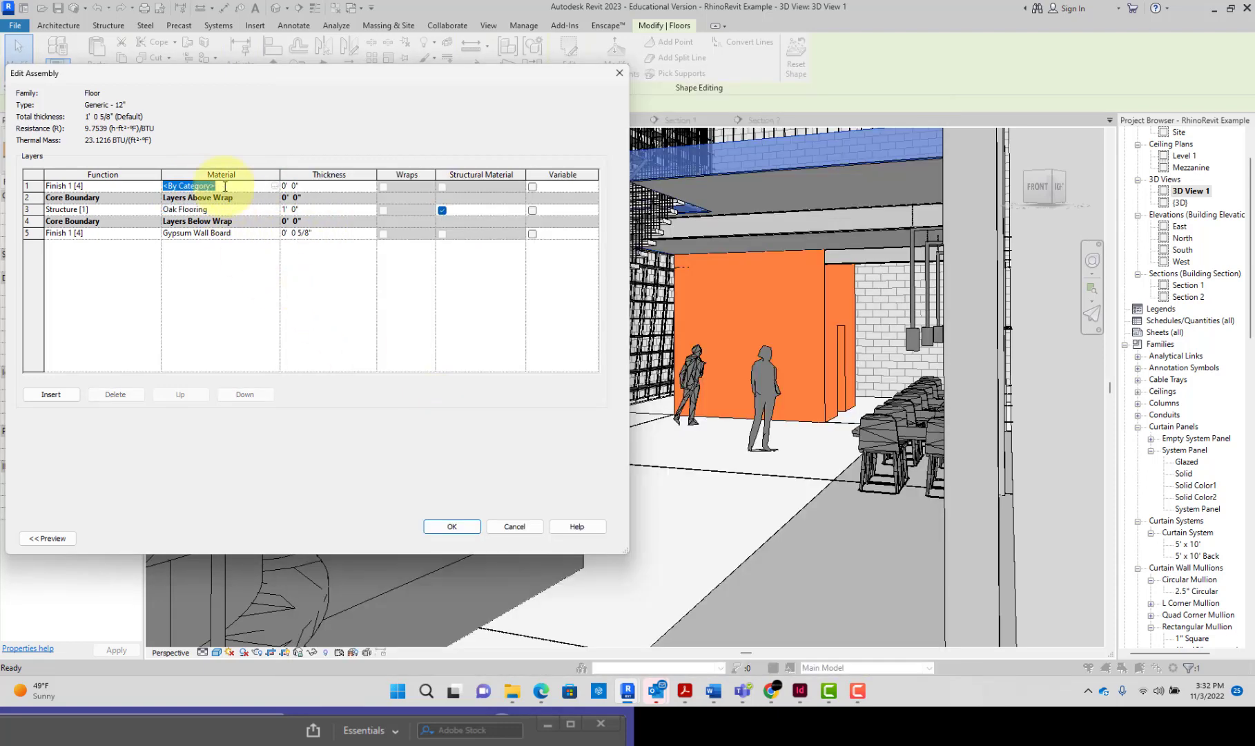
key(ctrl+v)
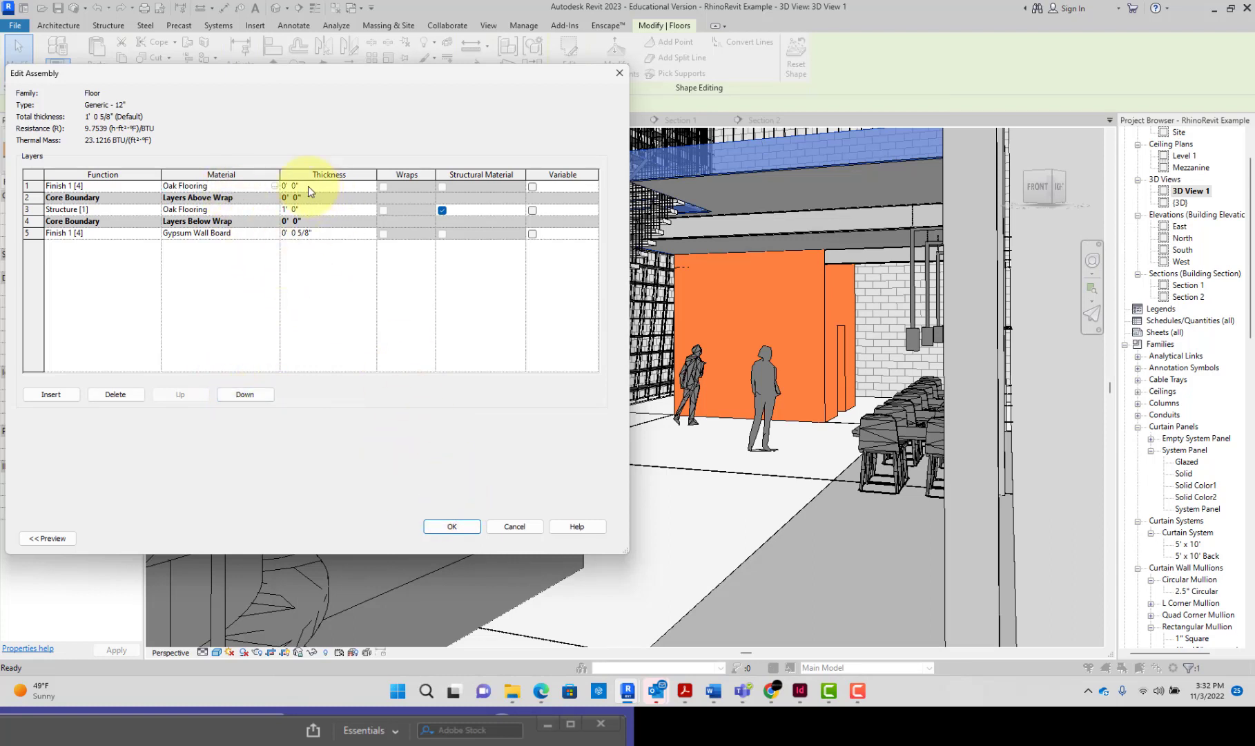
Step: Thin the structure layer to 11", adjust the upper oak finish for a total floor thickness of 1' 0", and accept the type changes
click(280, 185)
click(276, 209)
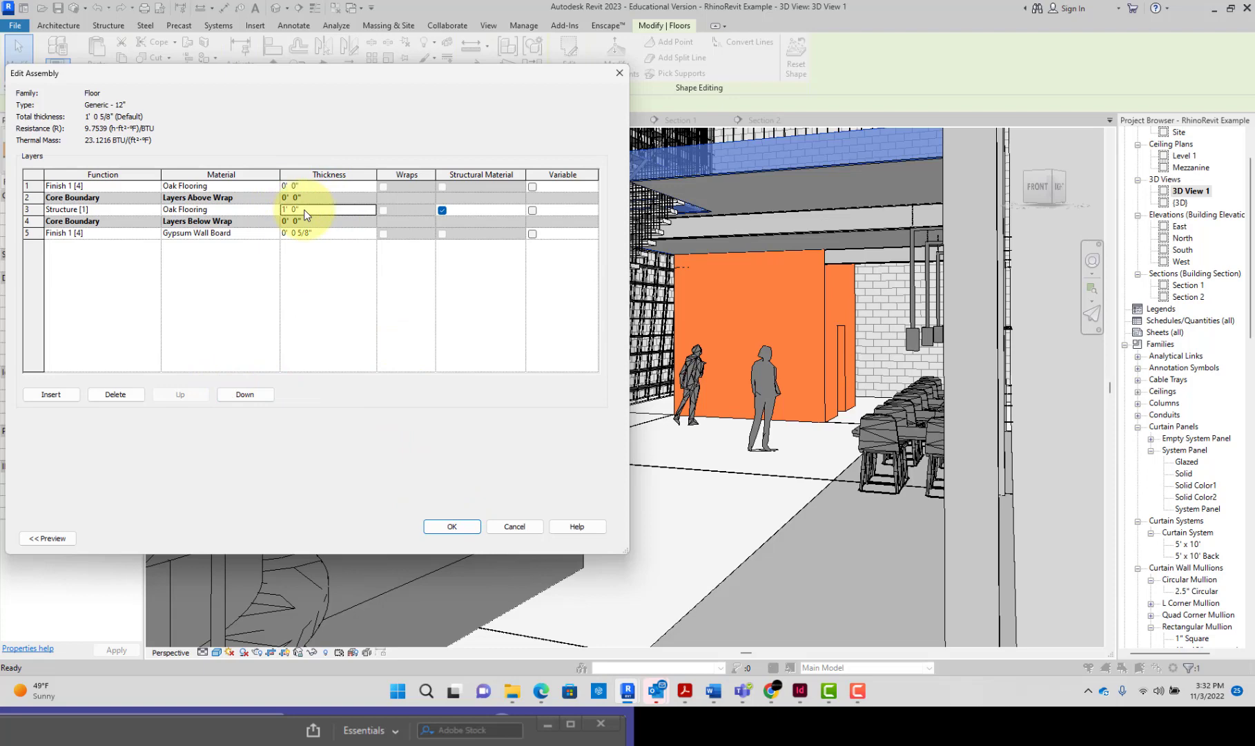
text(11")
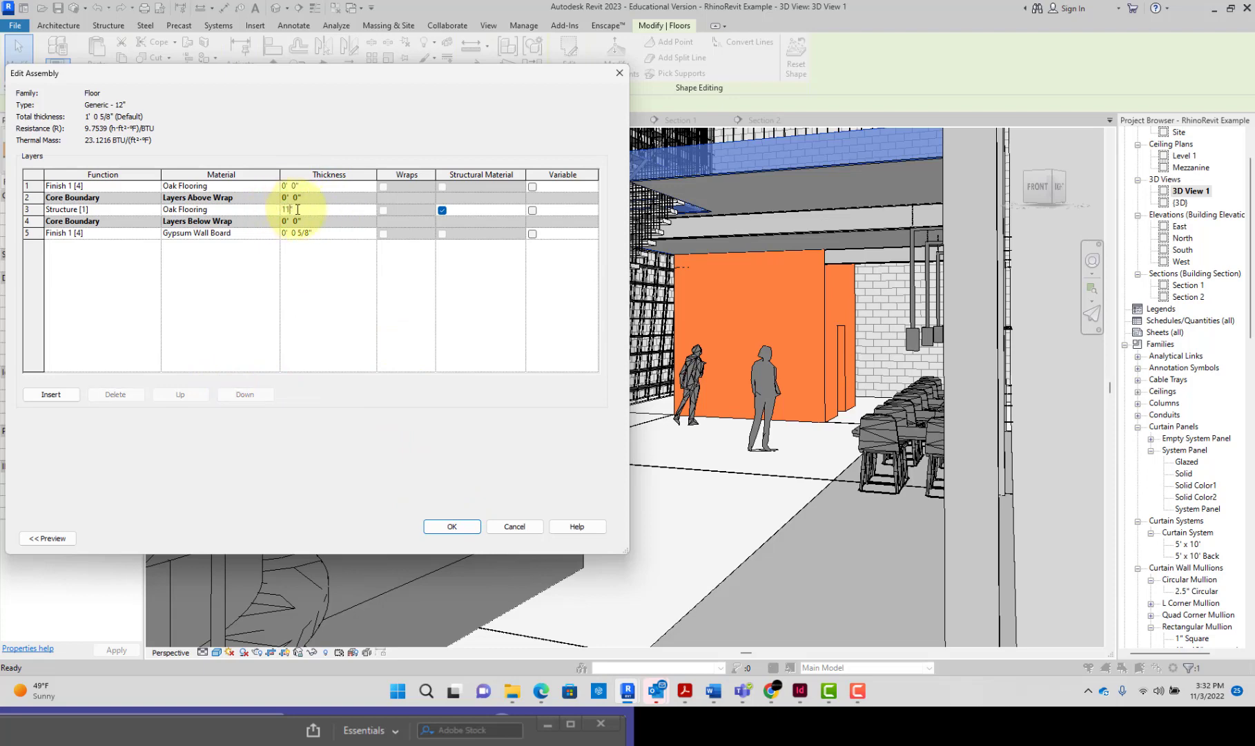
click(297, 185)
drag(295, 185, 280, 185)
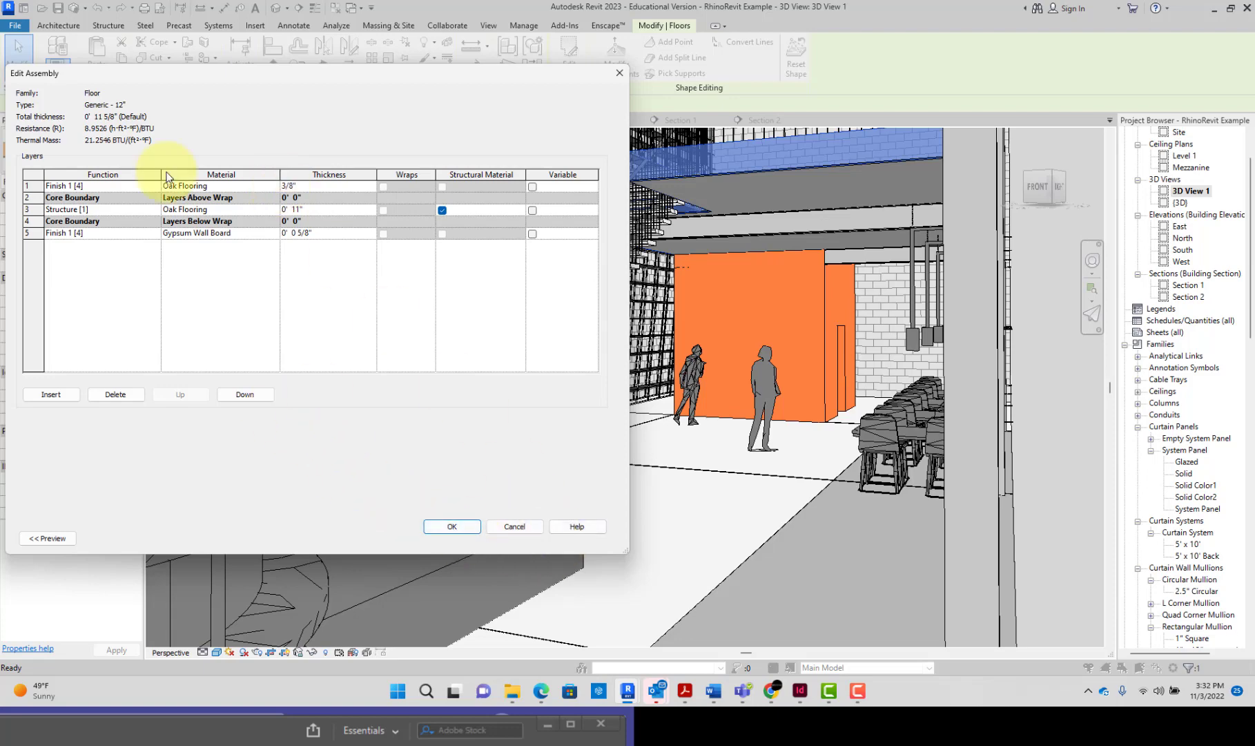
click(459, 527)
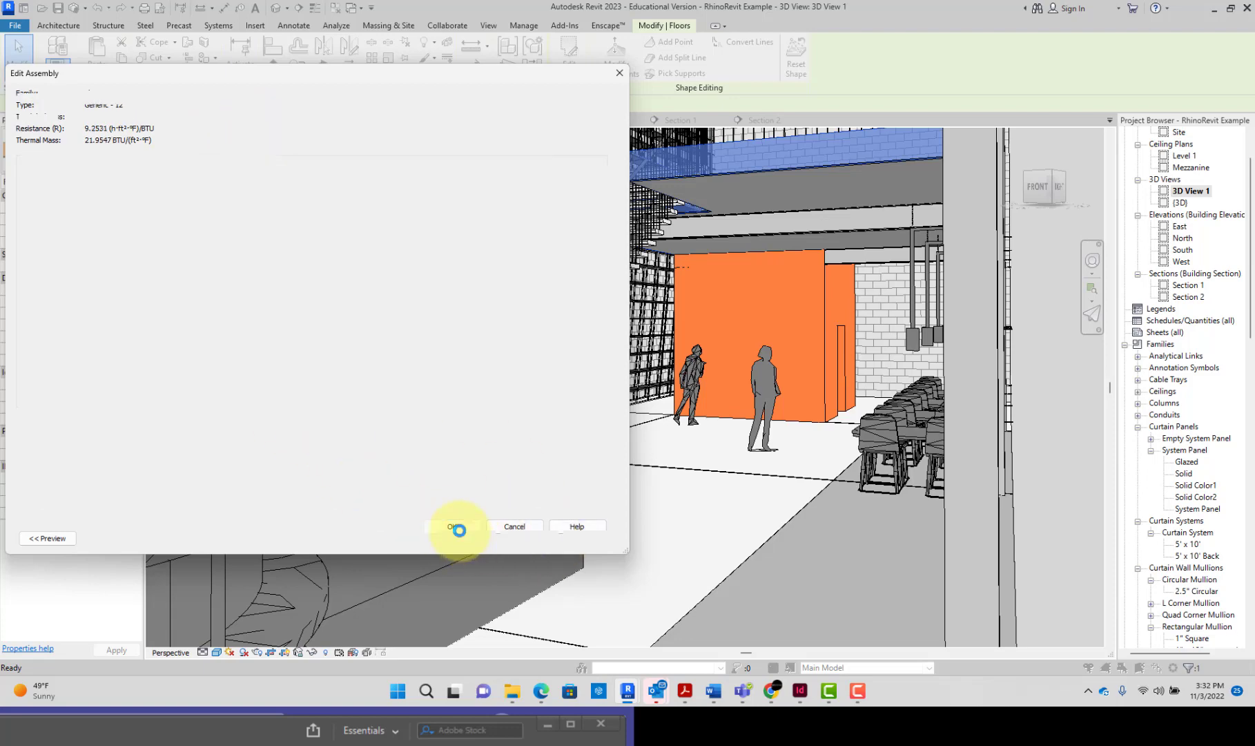
click(582, 538)
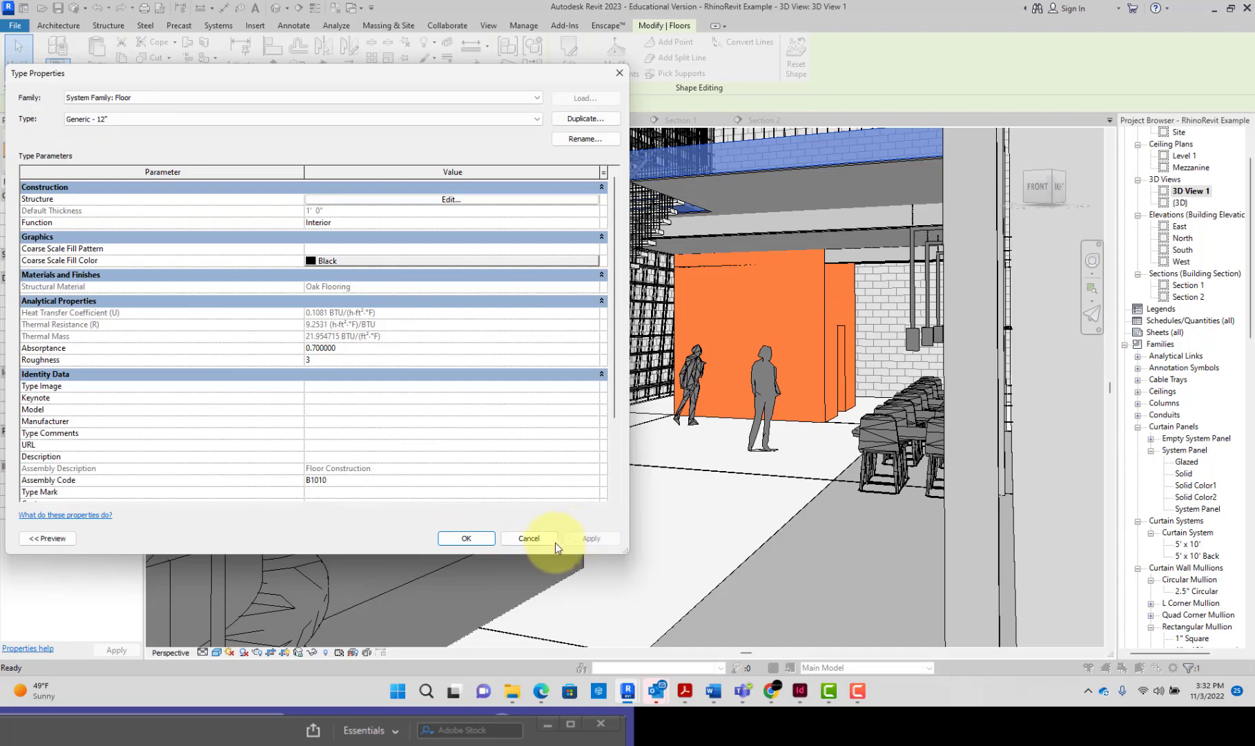
click(494, 538)
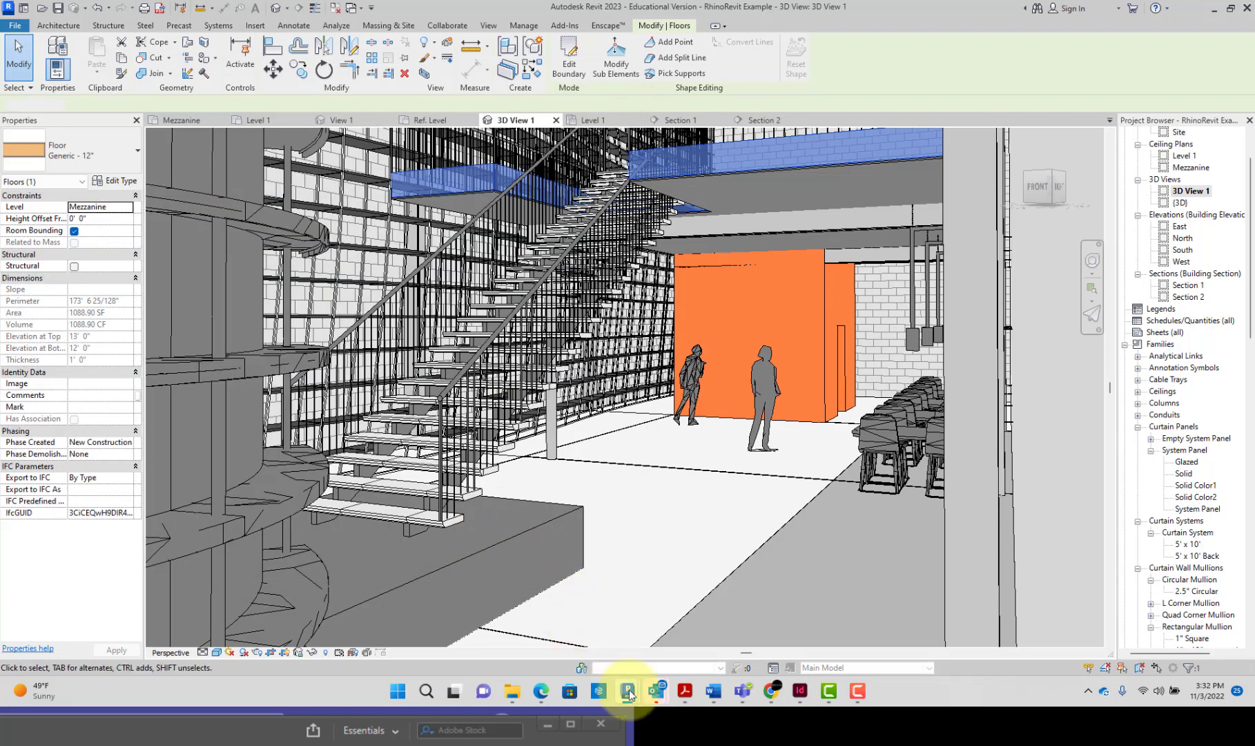
Step: Switch to Enscape and examine the mezzanine's edge and underside from a higher viewpoint by the stairs
mouse_move(630, 693)
key(Escape)
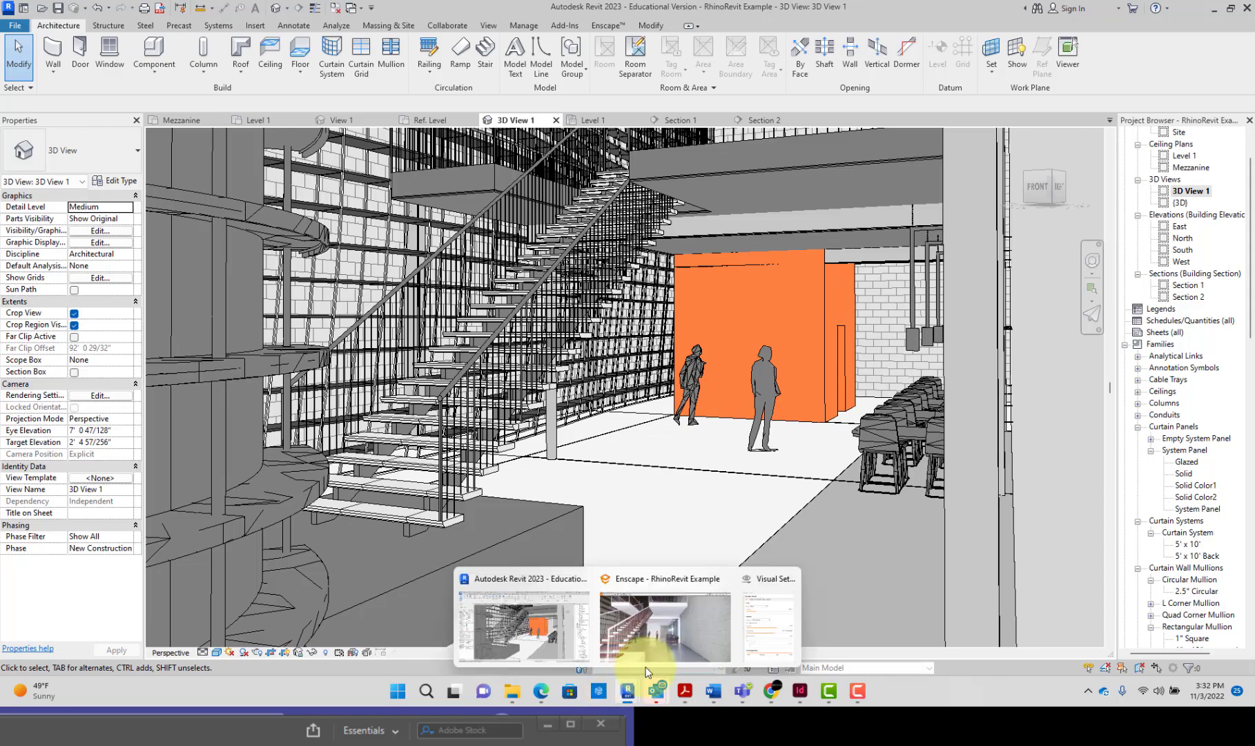
click(648, 640)
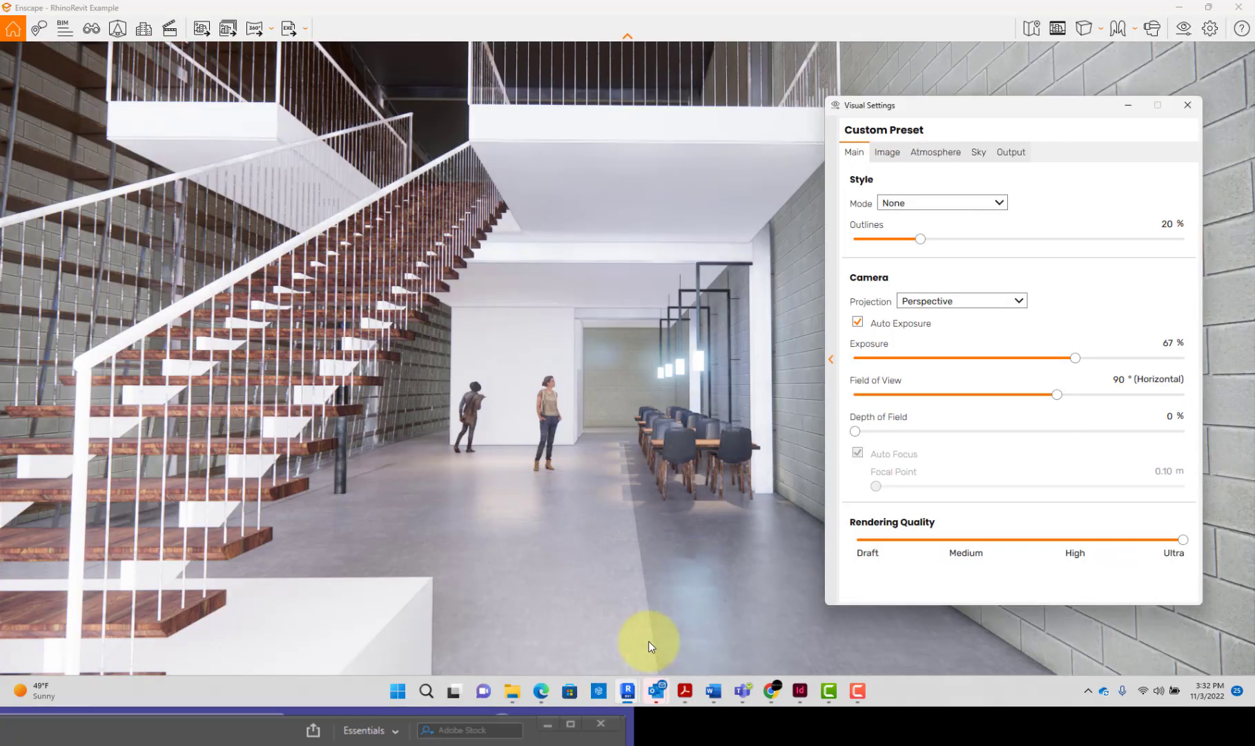
right_drag(546, 304, 549, 331)
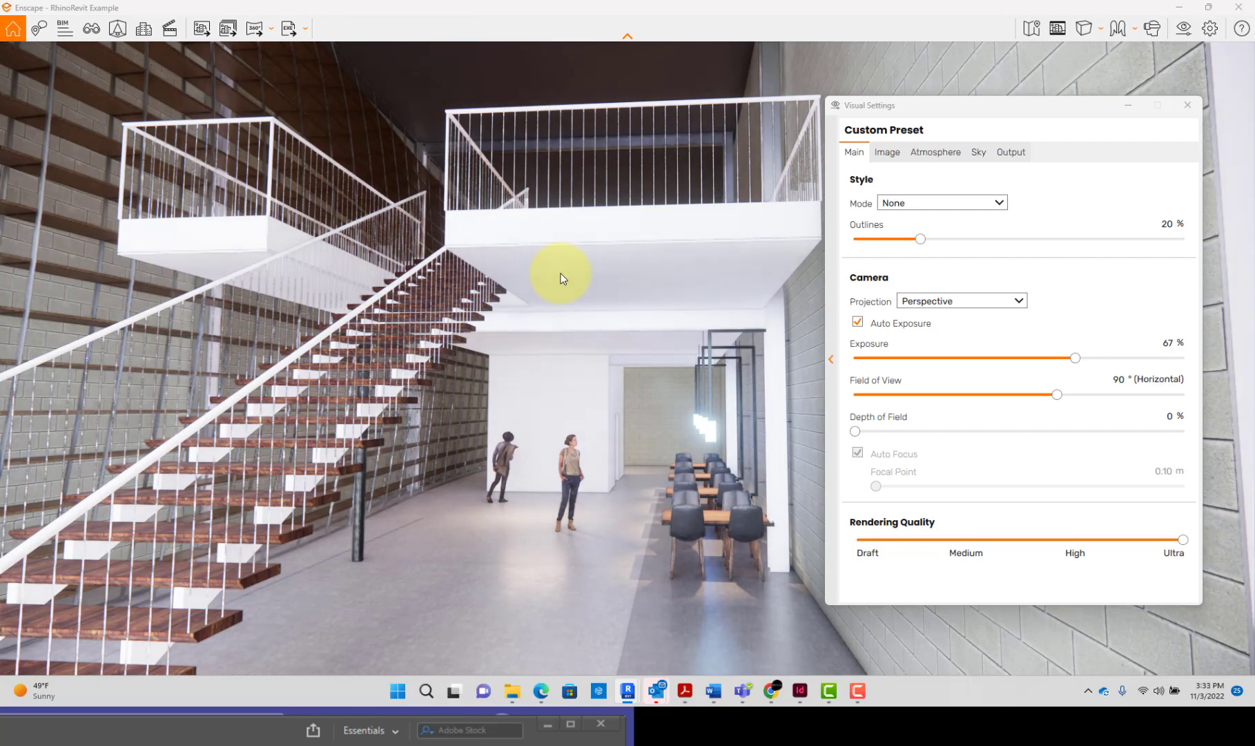
right_drag(572, 254, 572, 255)
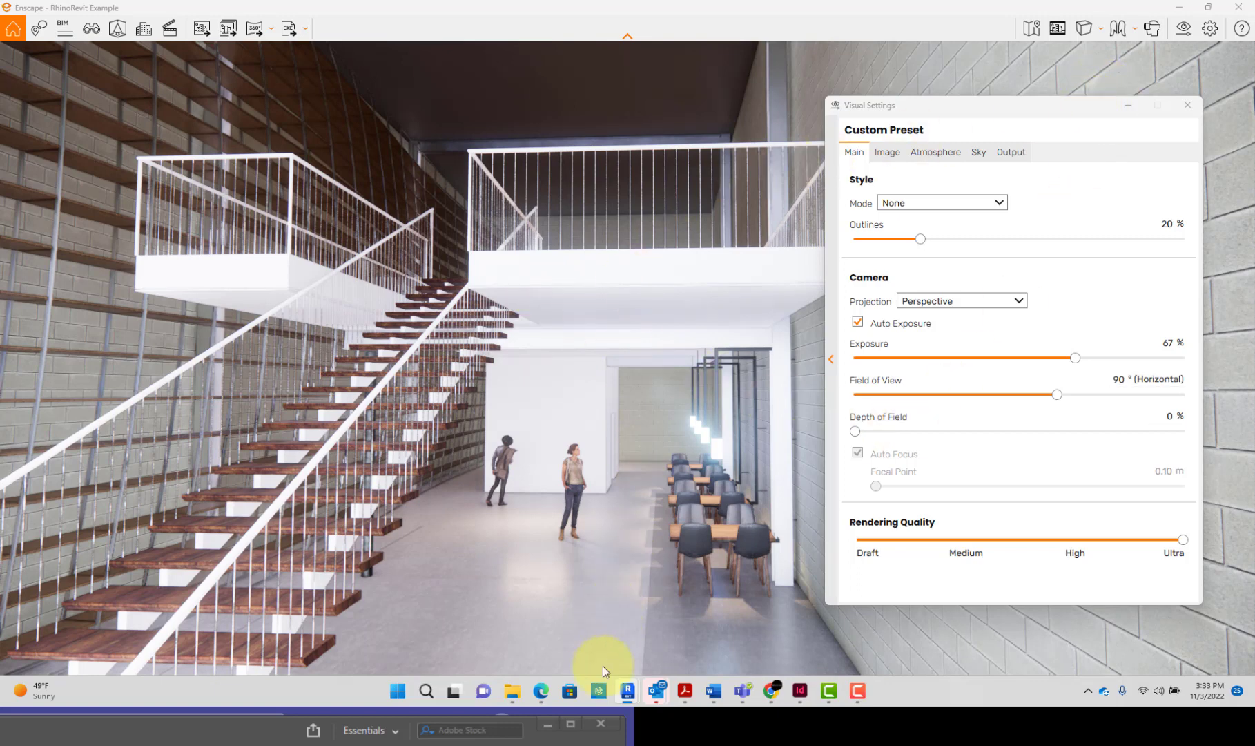
mouse_move(767, 691)
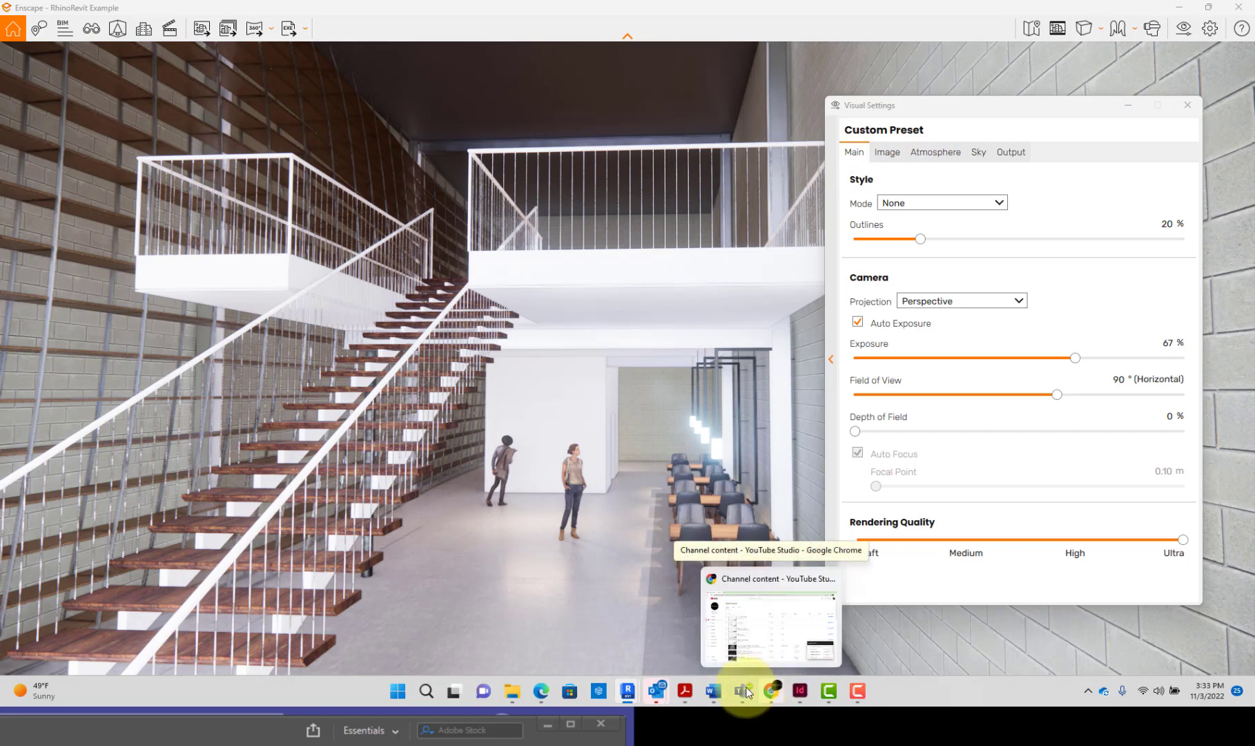
mouse_move(628, 690)
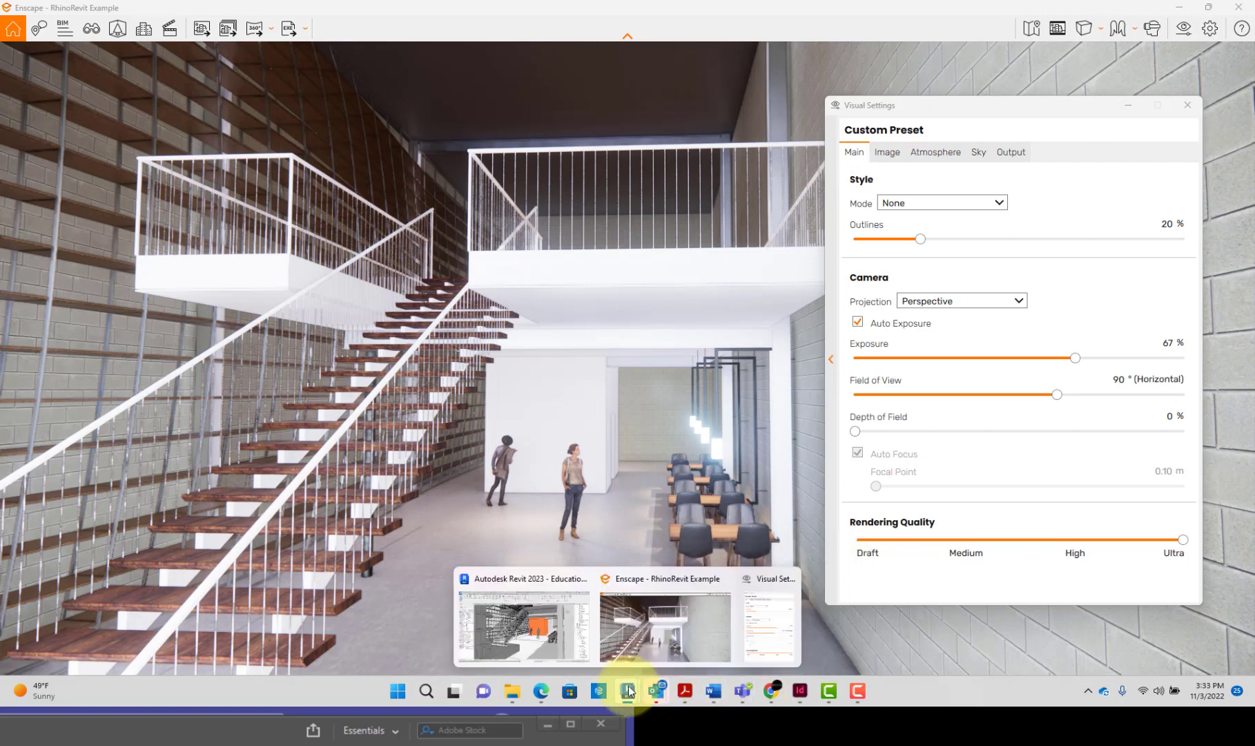
click(612, 625)
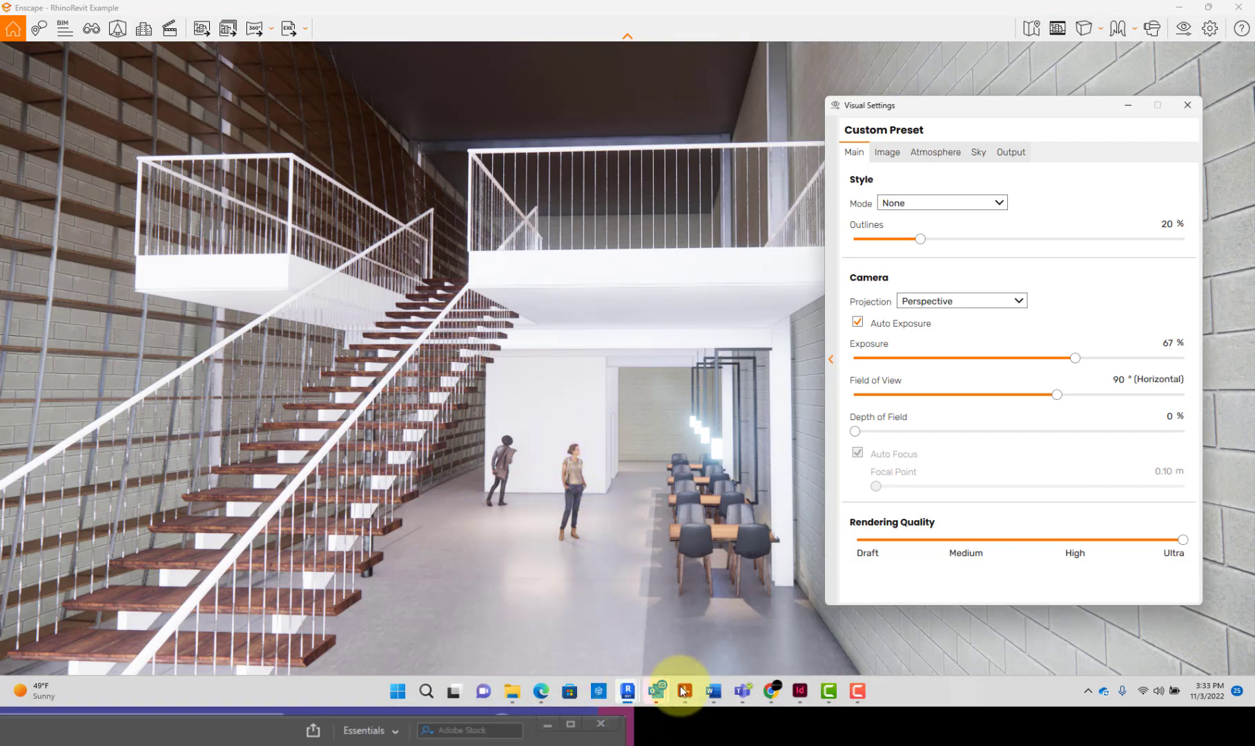
Step: Switch between Revit and Enscape to compare the orange enclosure below the mezzanine with its rendering
mouse_move(627, 694)
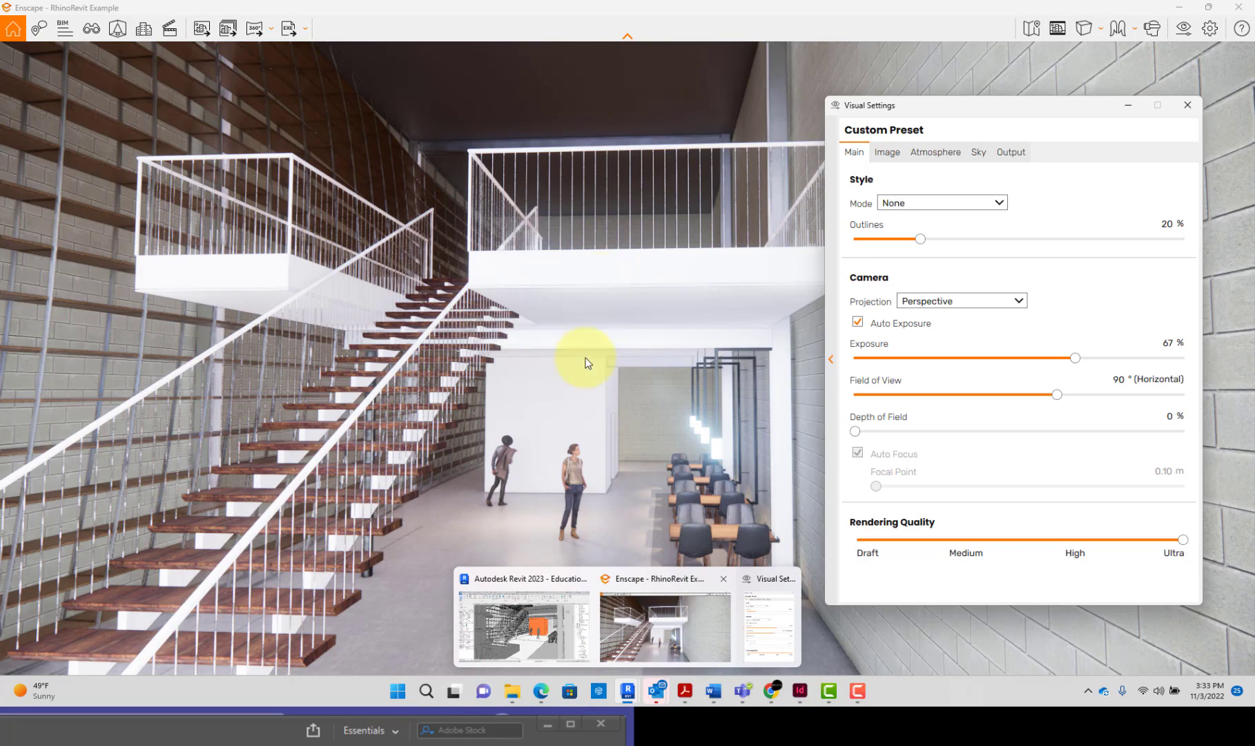
click(541, 630)
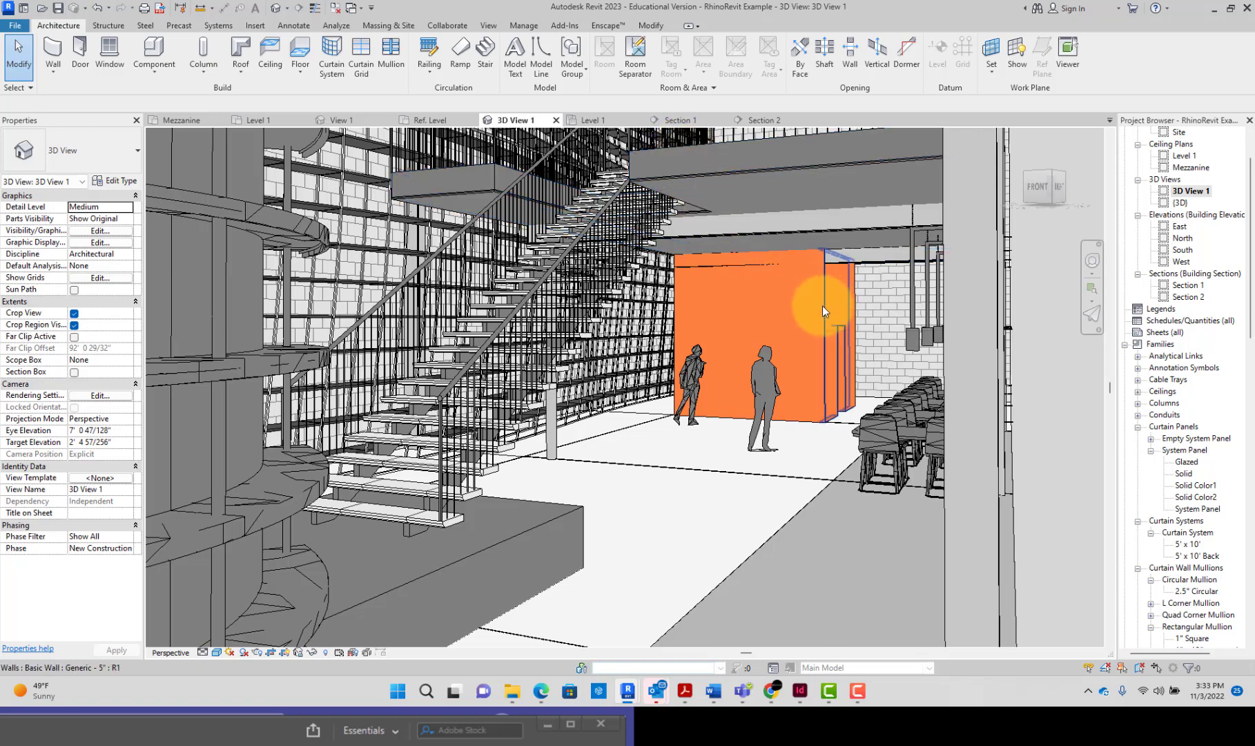
click(711, 393)
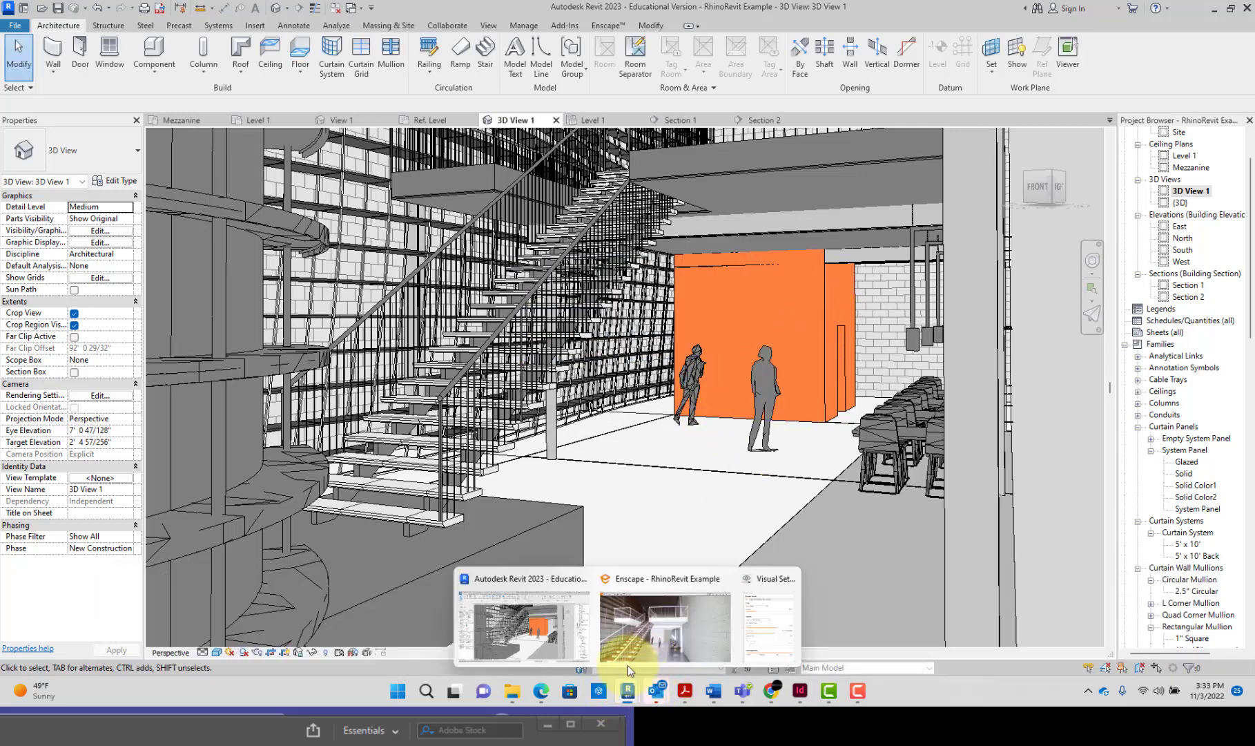
click(661, 626)
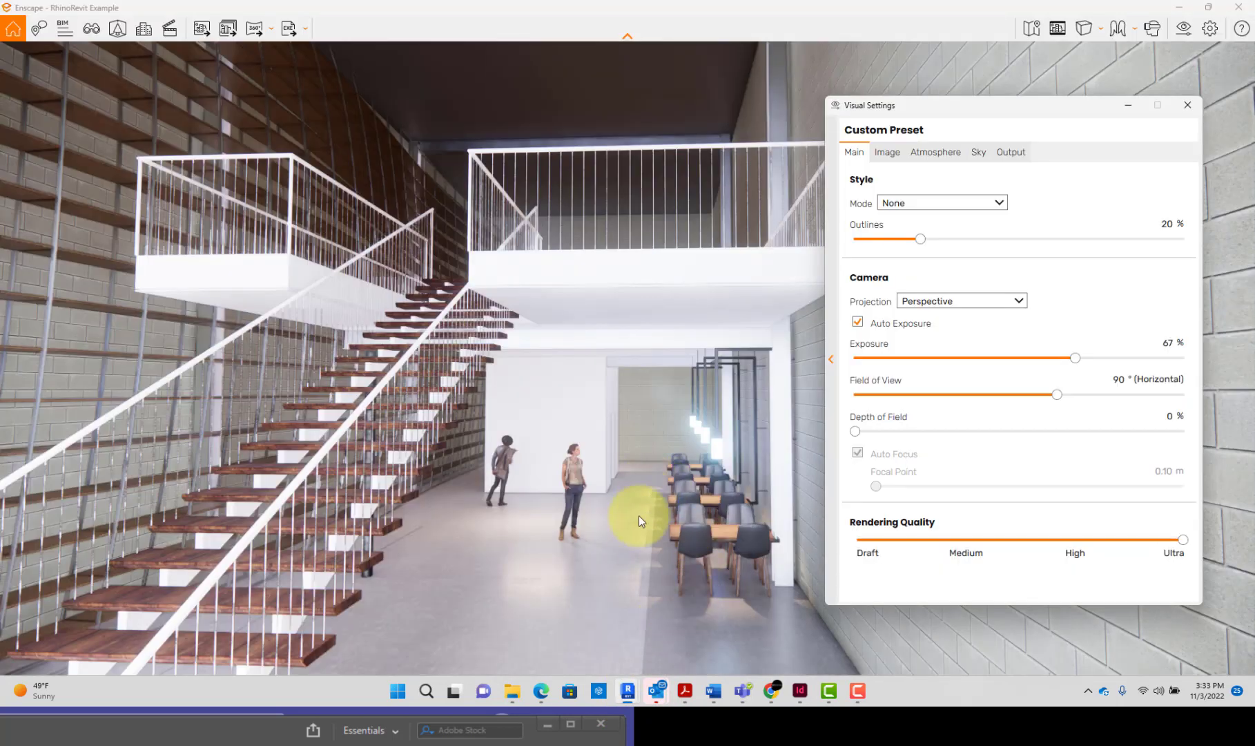
click(618, 579)
Step: Open the layer assembly of the enclosure's Generic - 5" wall type and set the core layer's function to Finish 1 [4]
click(827, 317)
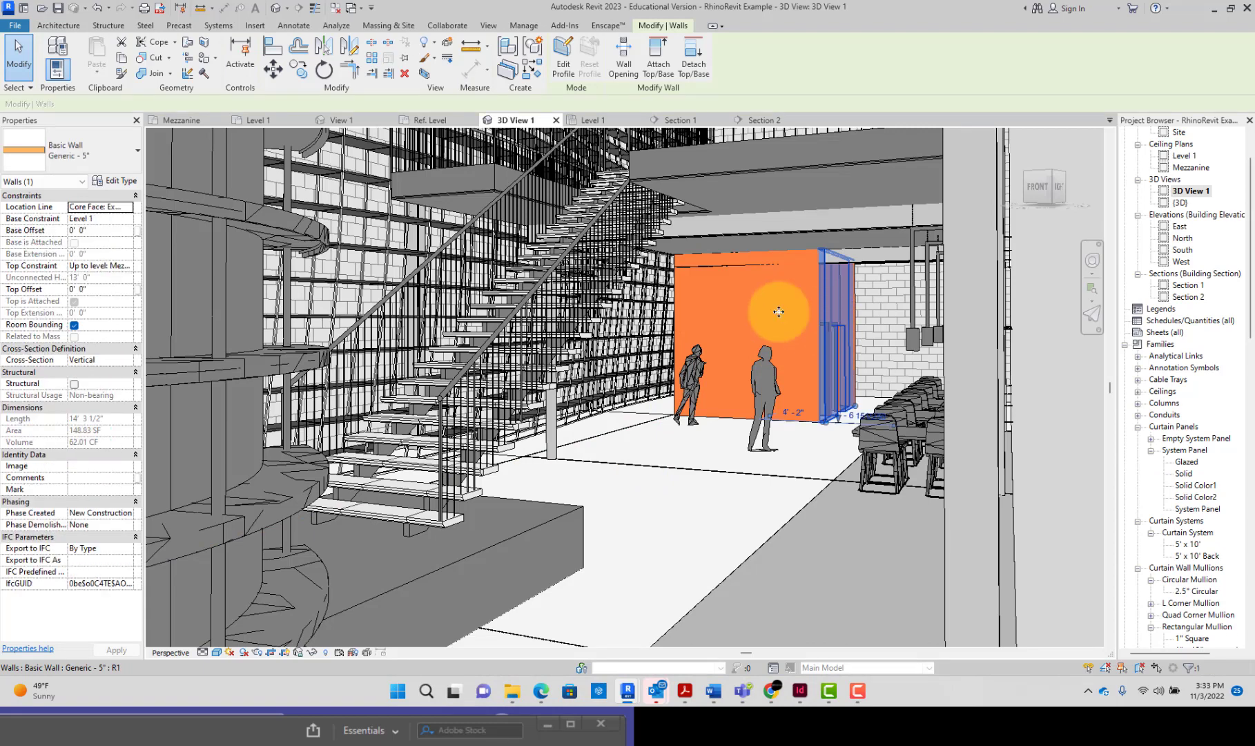
click(109, 184)
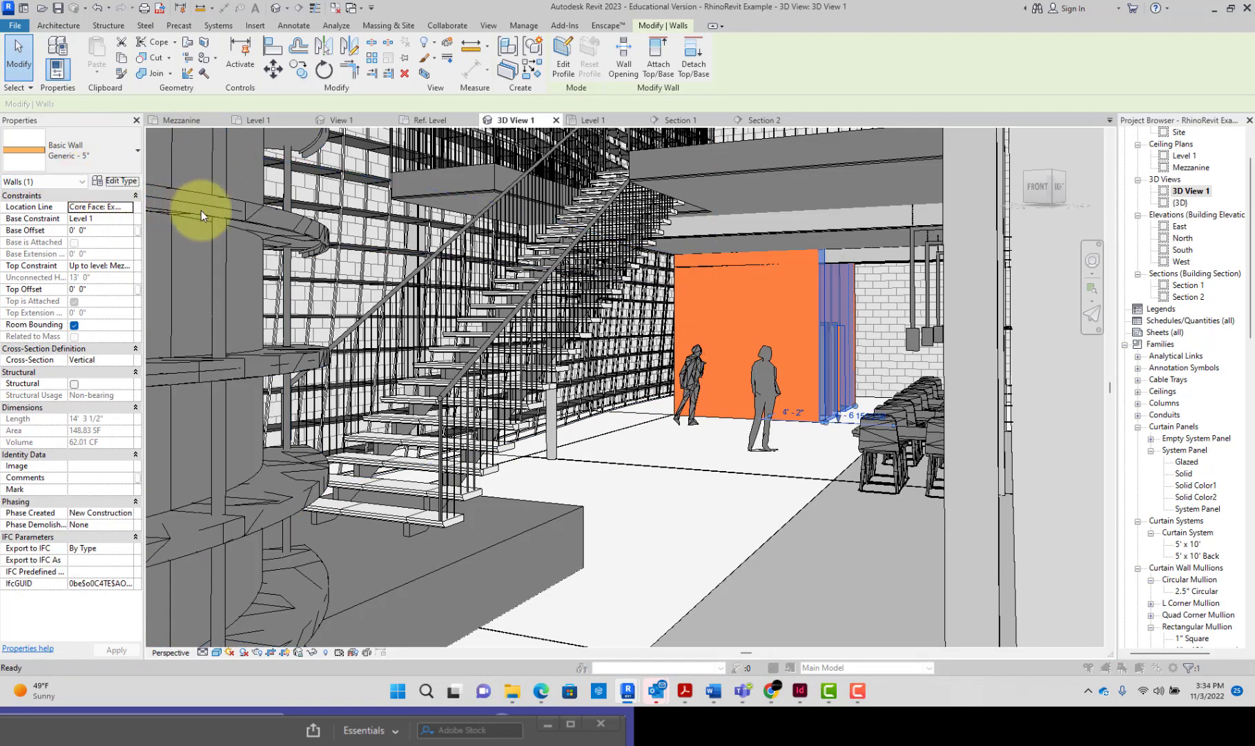
click(366, 199)
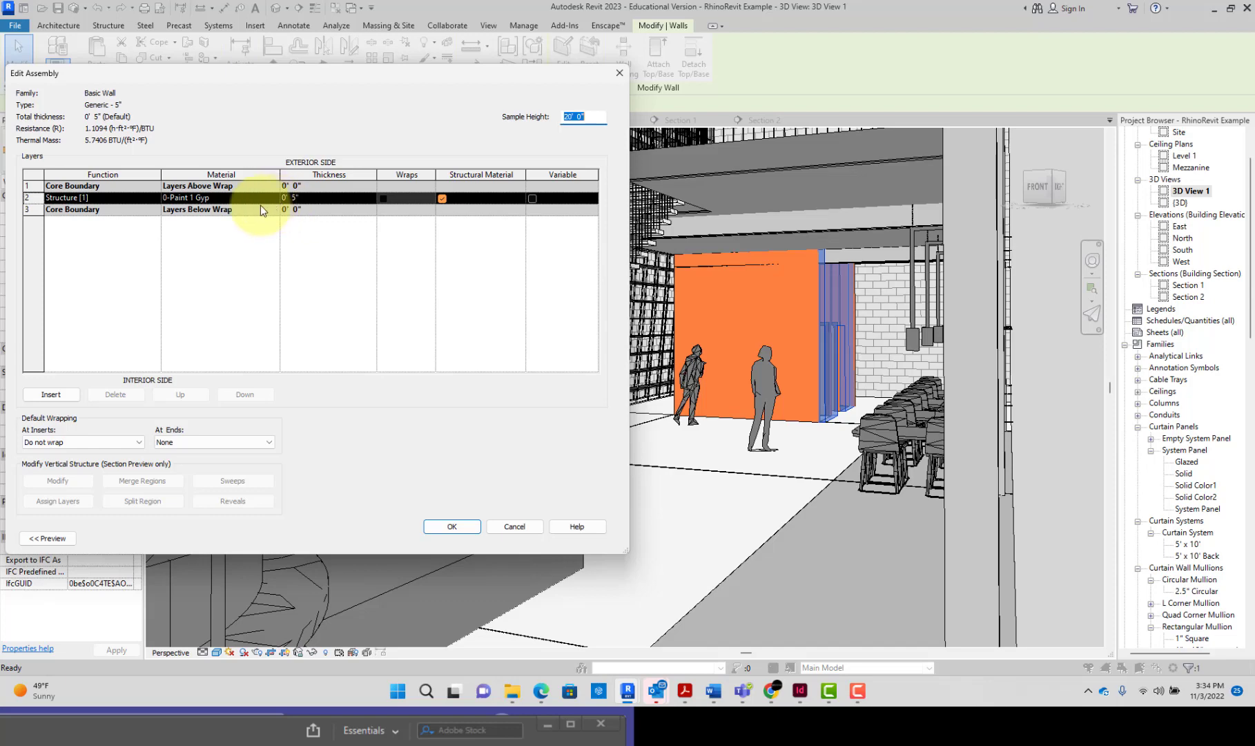
click(156, 198)
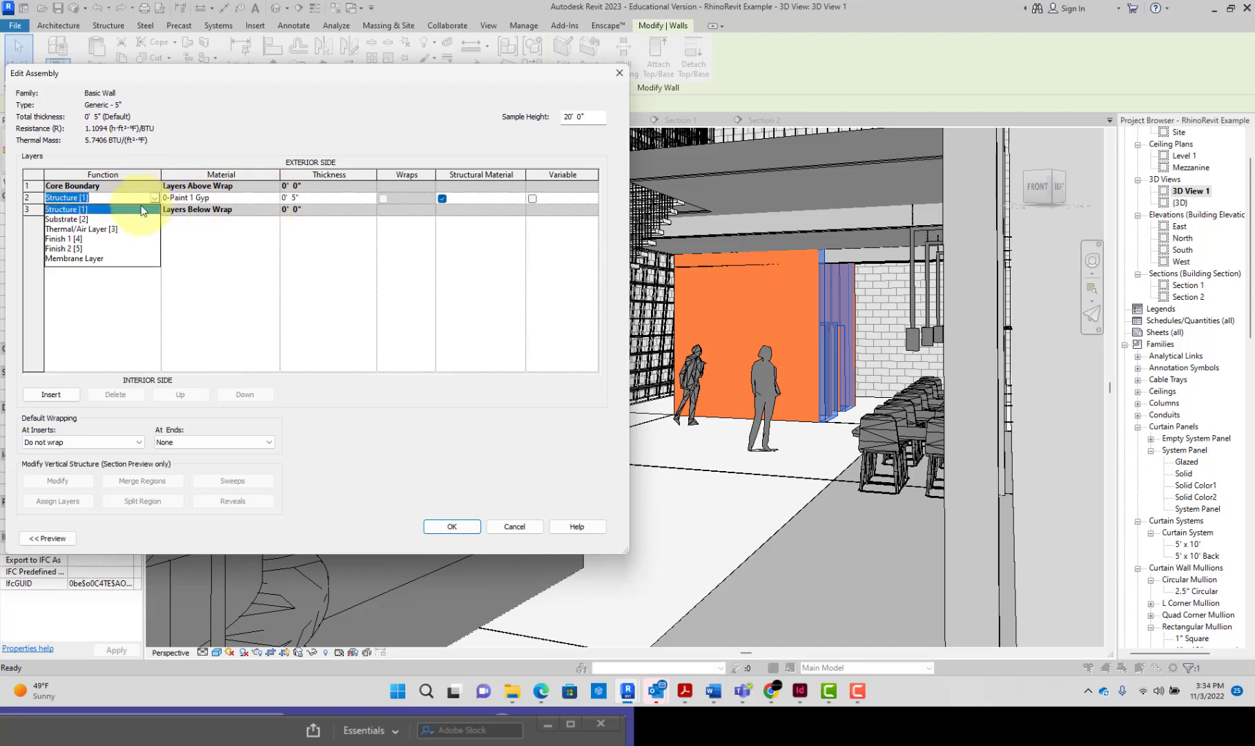
click(100, 238)
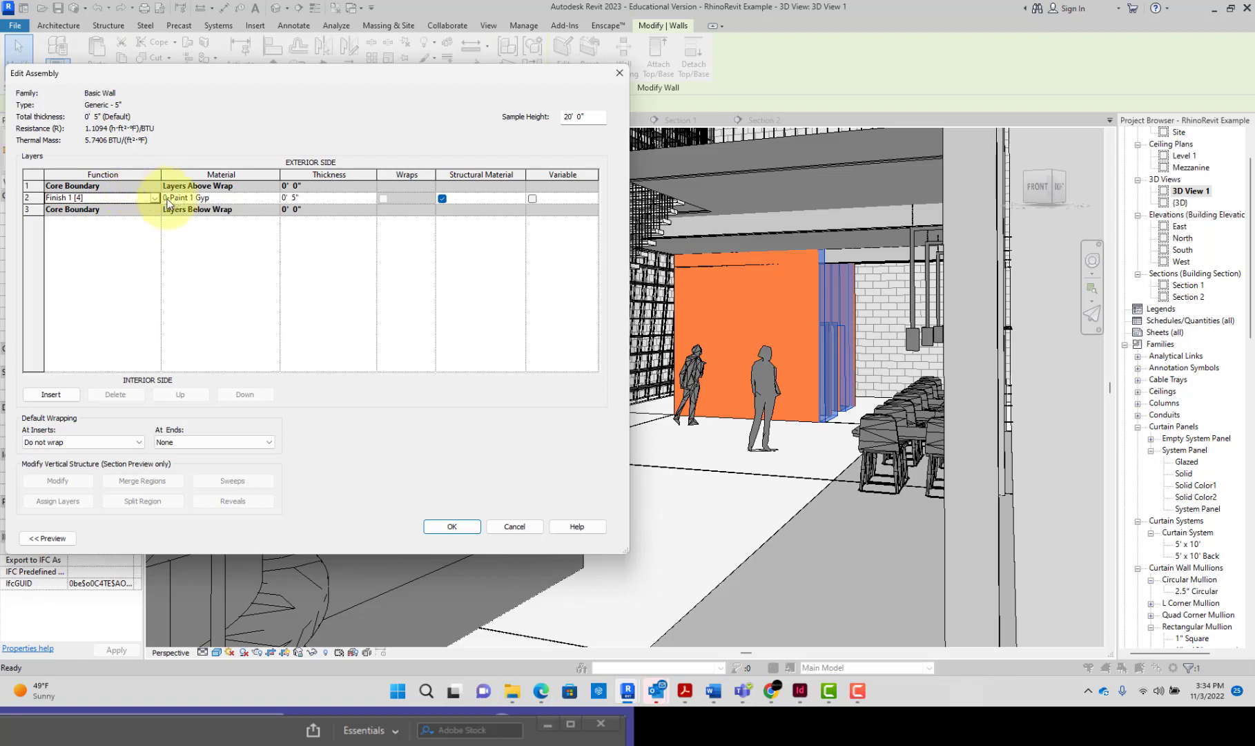
Step: Insert a Structure [1] layer into the wall assembly and place it inside the core, below the Finish 1 [4] layer
click(135, 197)
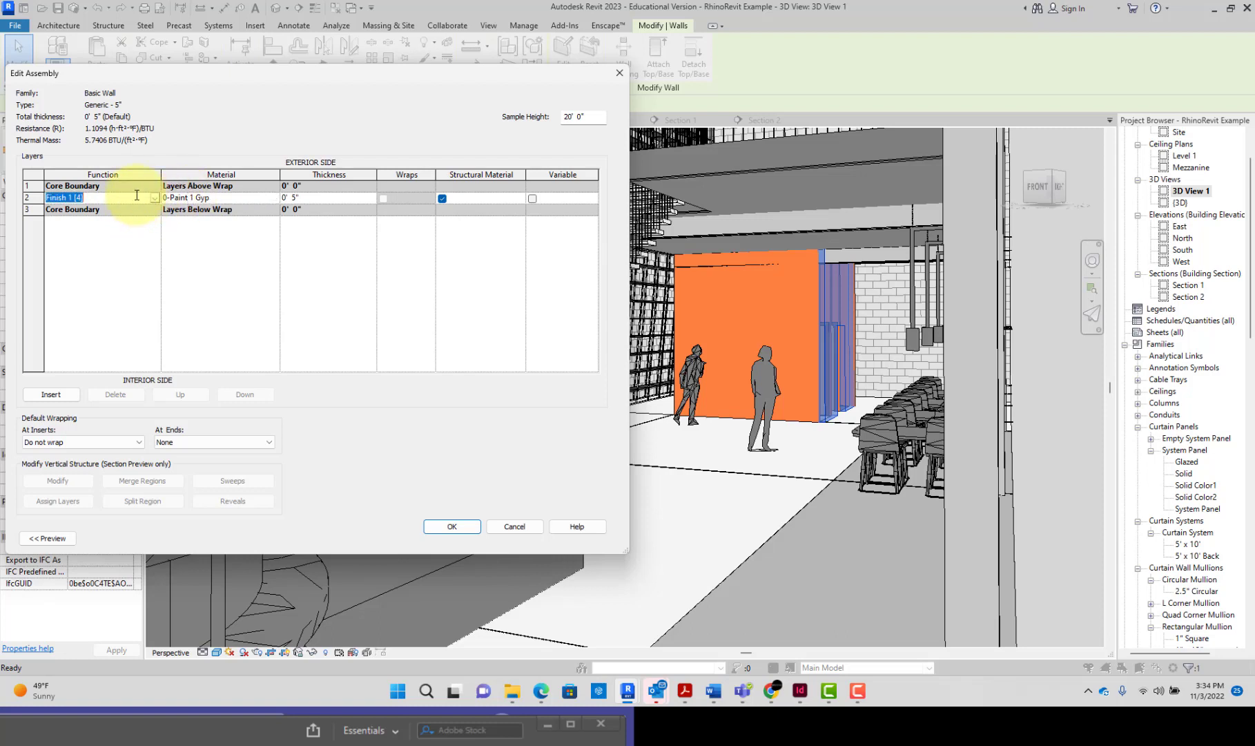
click(73, 395)
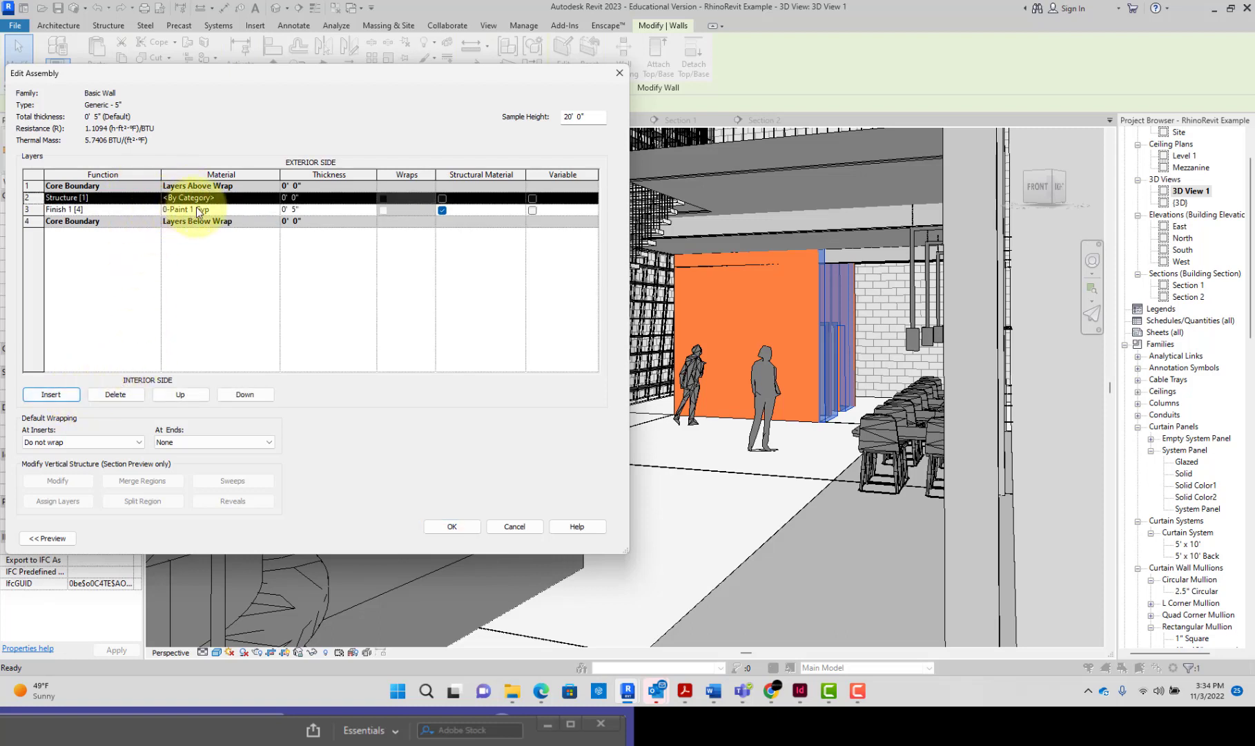
click(245, 396)
click(245, 396)
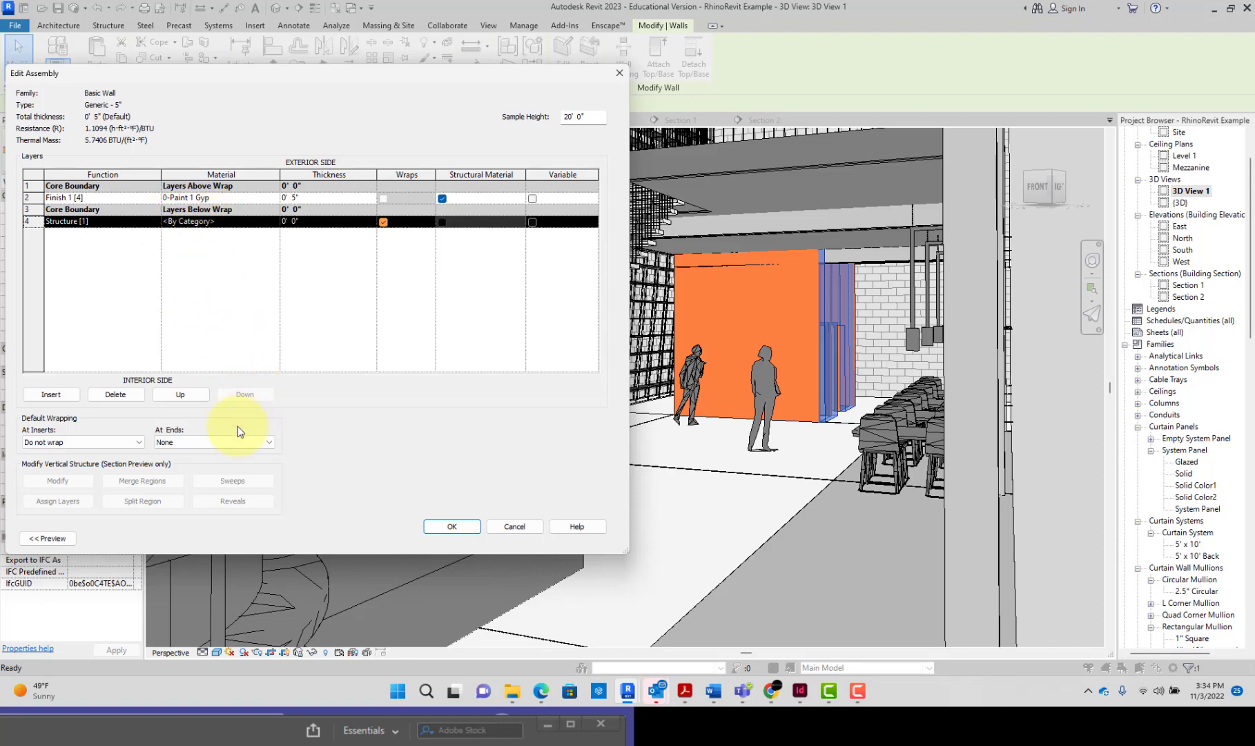
click(172, 395)
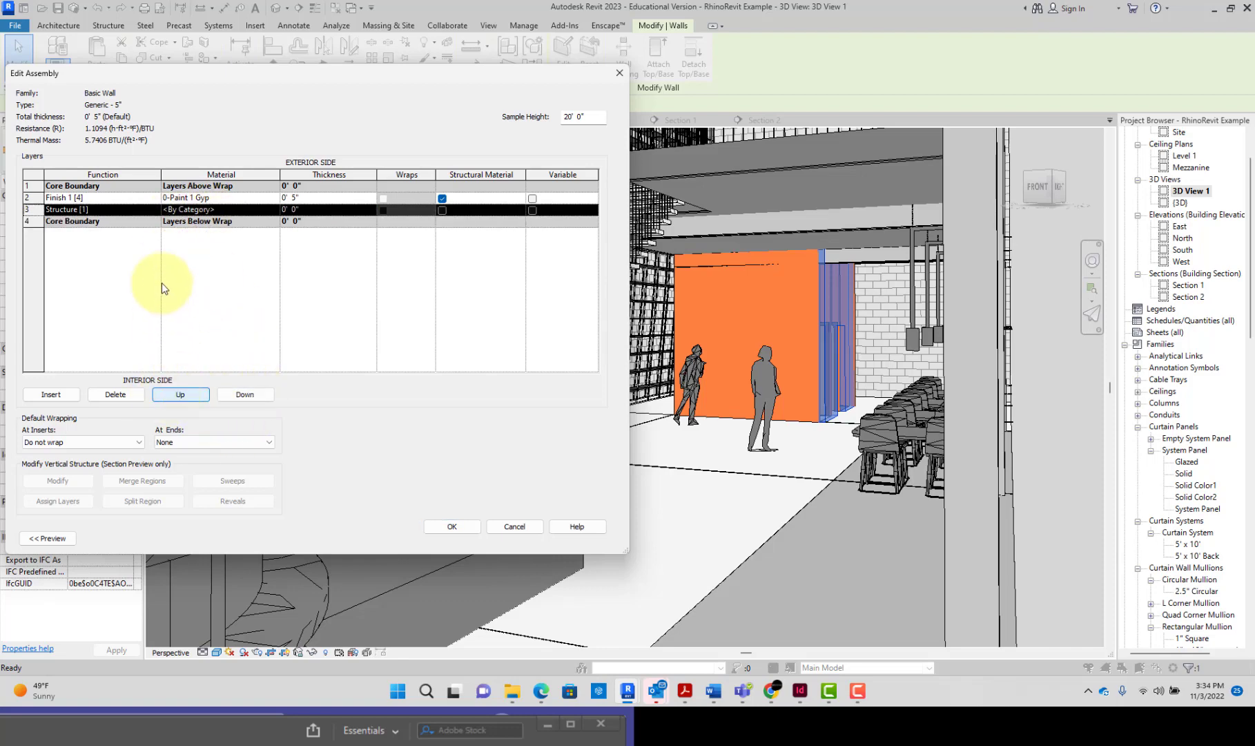
Step: Move the Finish 1 [4] layer out of the core to the exterior side and try to accept the assembly
click(153, 199)
click(197, 398)
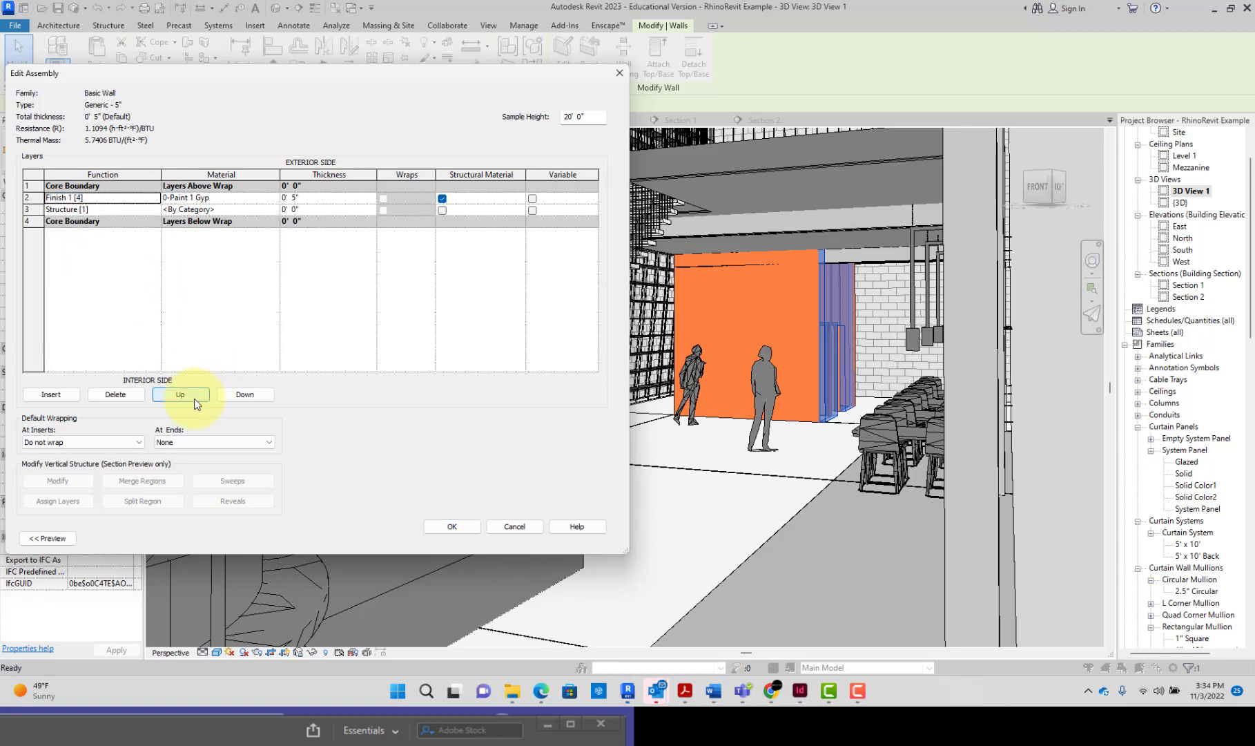
click(196, 397)
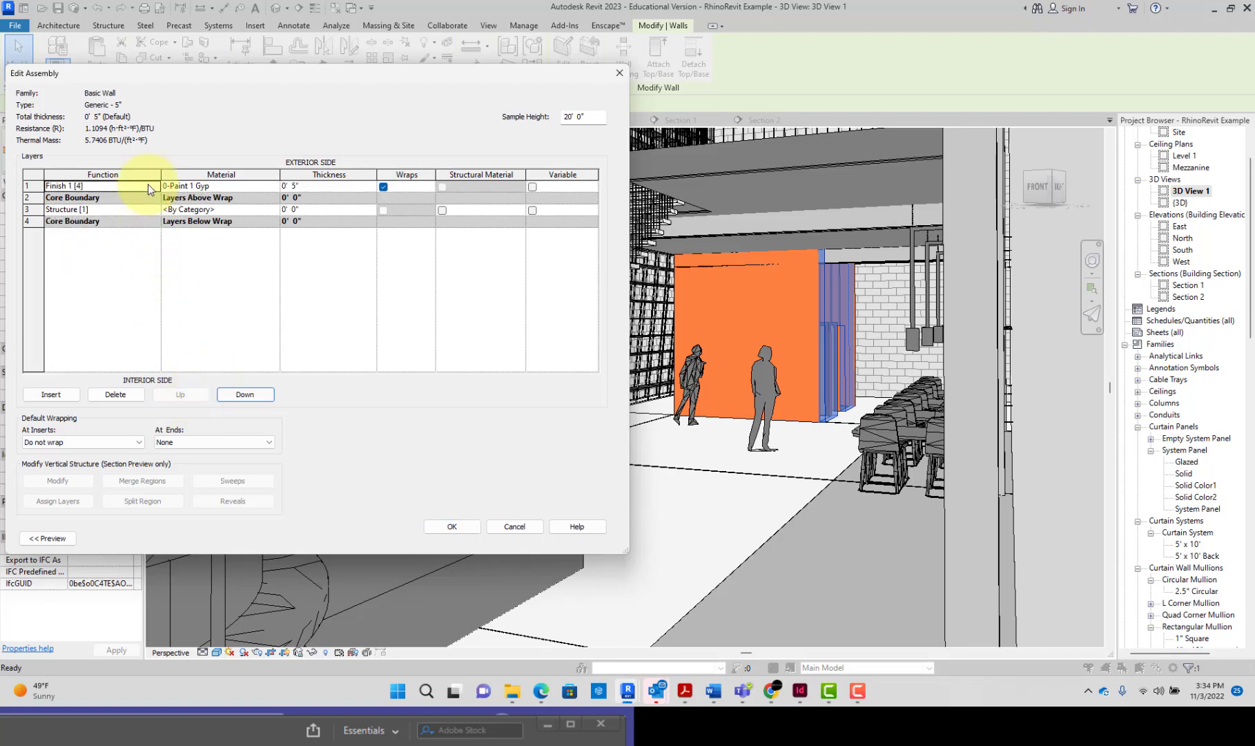
click(464, 527)
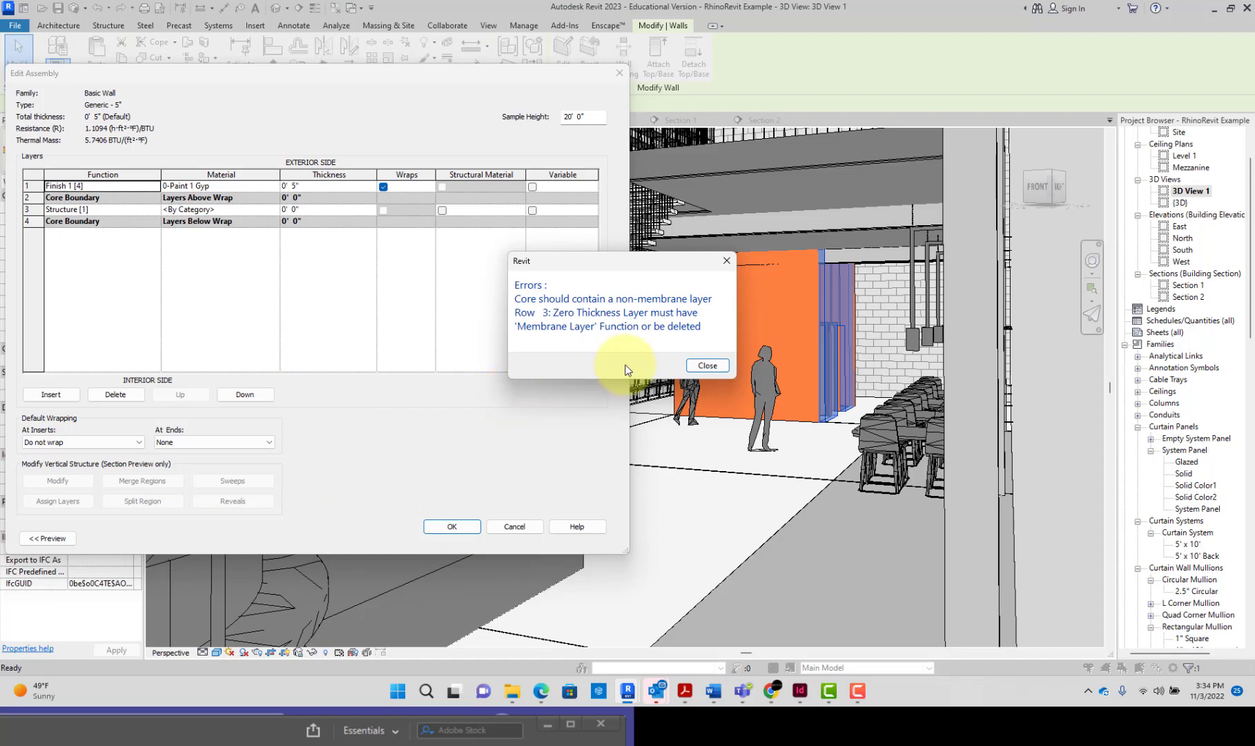
click(704, 366)
Step: Set the structure layer to 4" and the exterior Finish 1 [4] layer to 0.5" thick, and accept the wall type changes
click(301, 210)
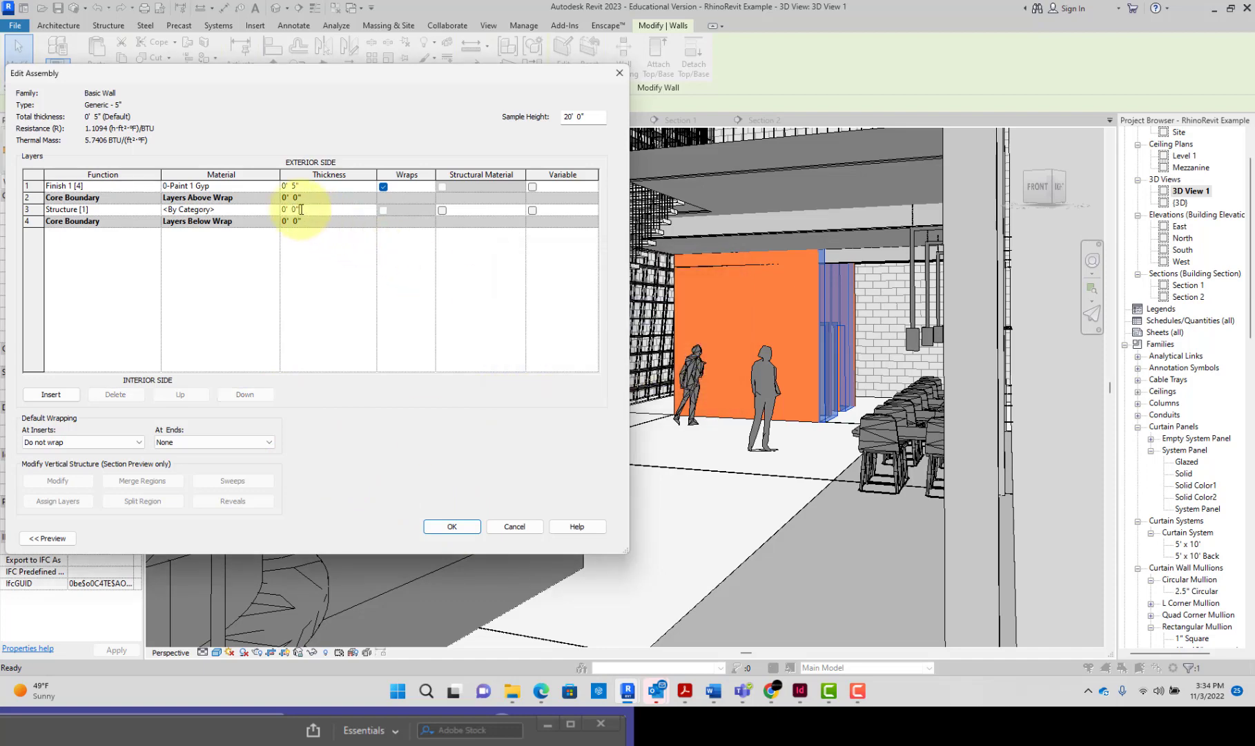
text(4)
click(295, 186)
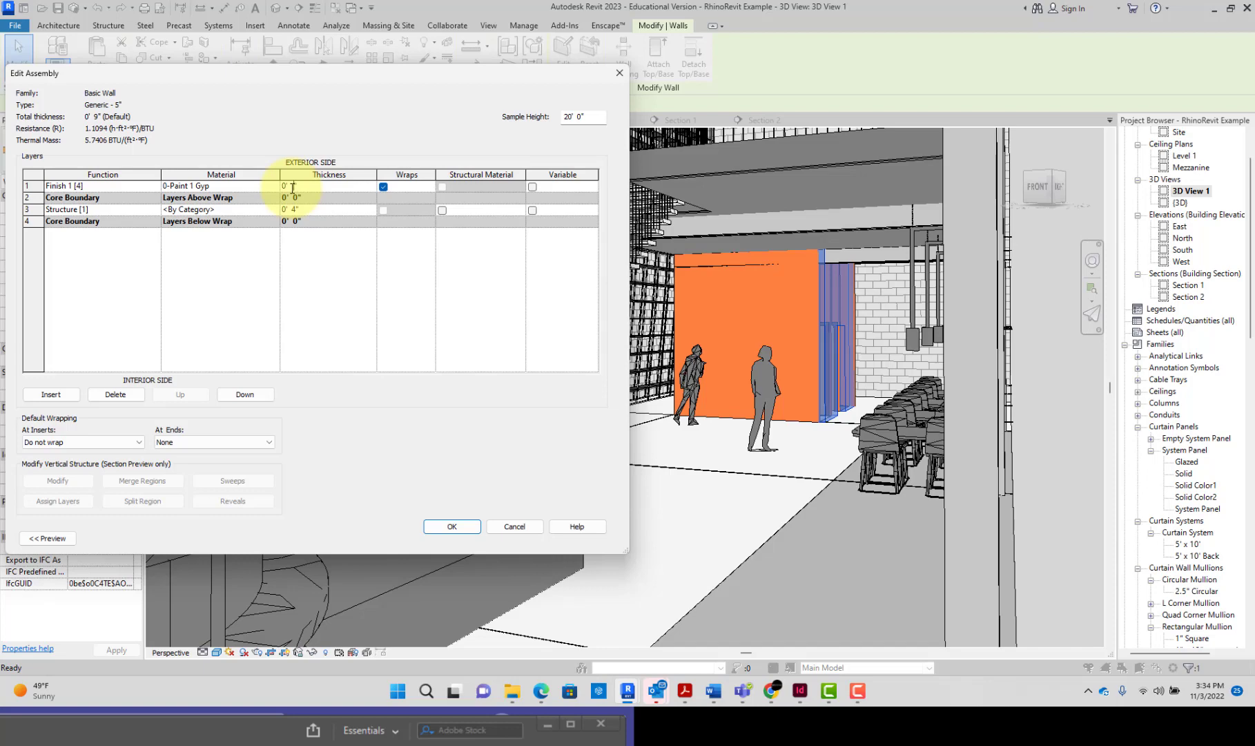
text(.5)
click(480, 527)
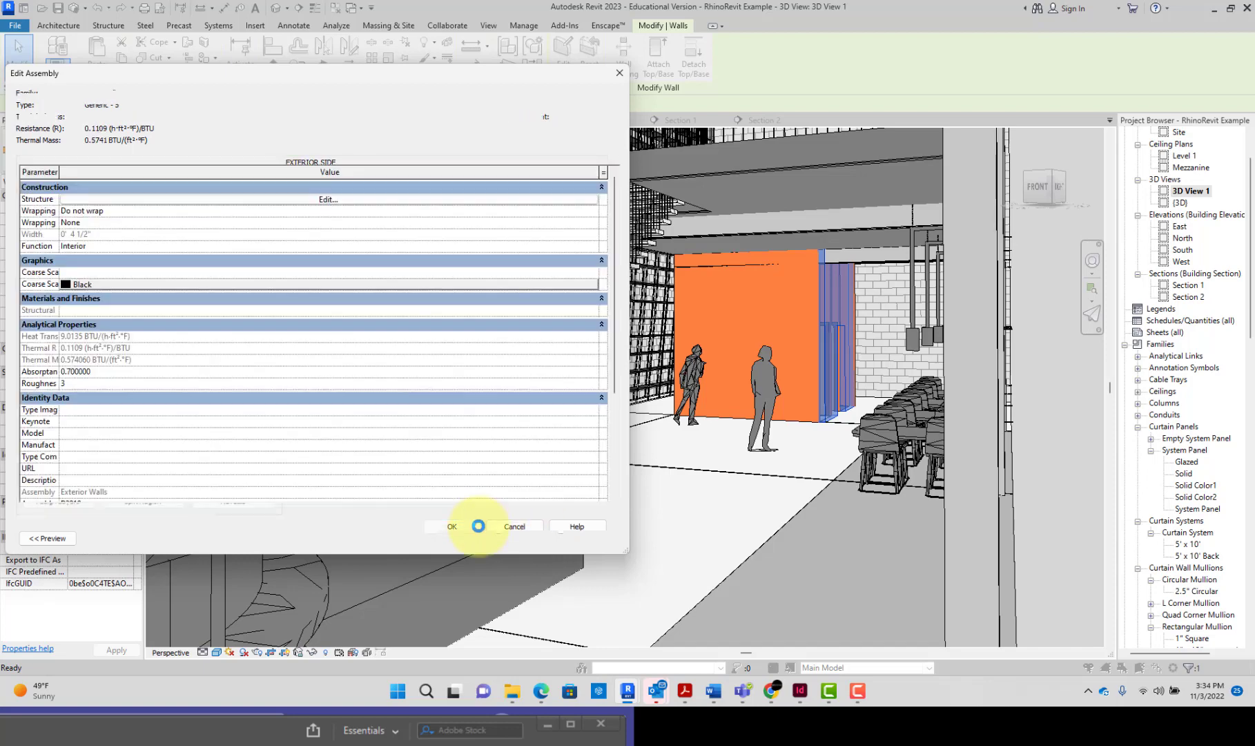
click(577, 539)
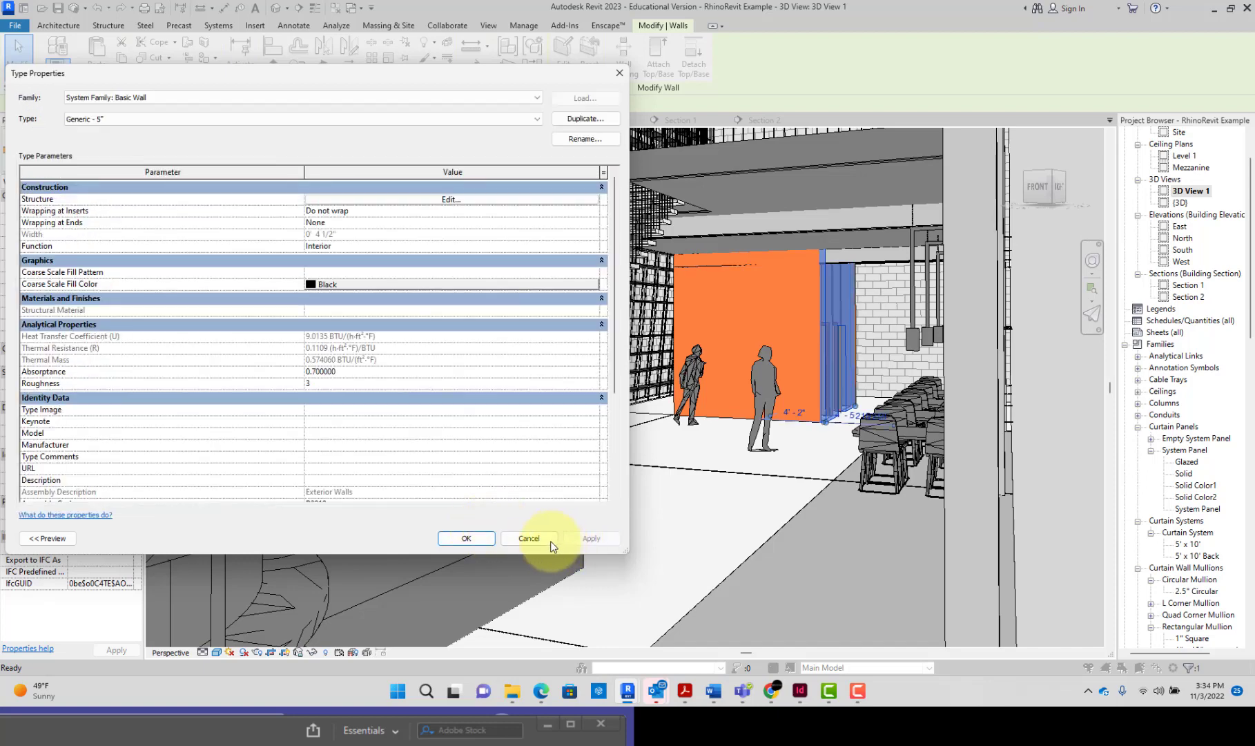
click(490, 538)
key(Escape)
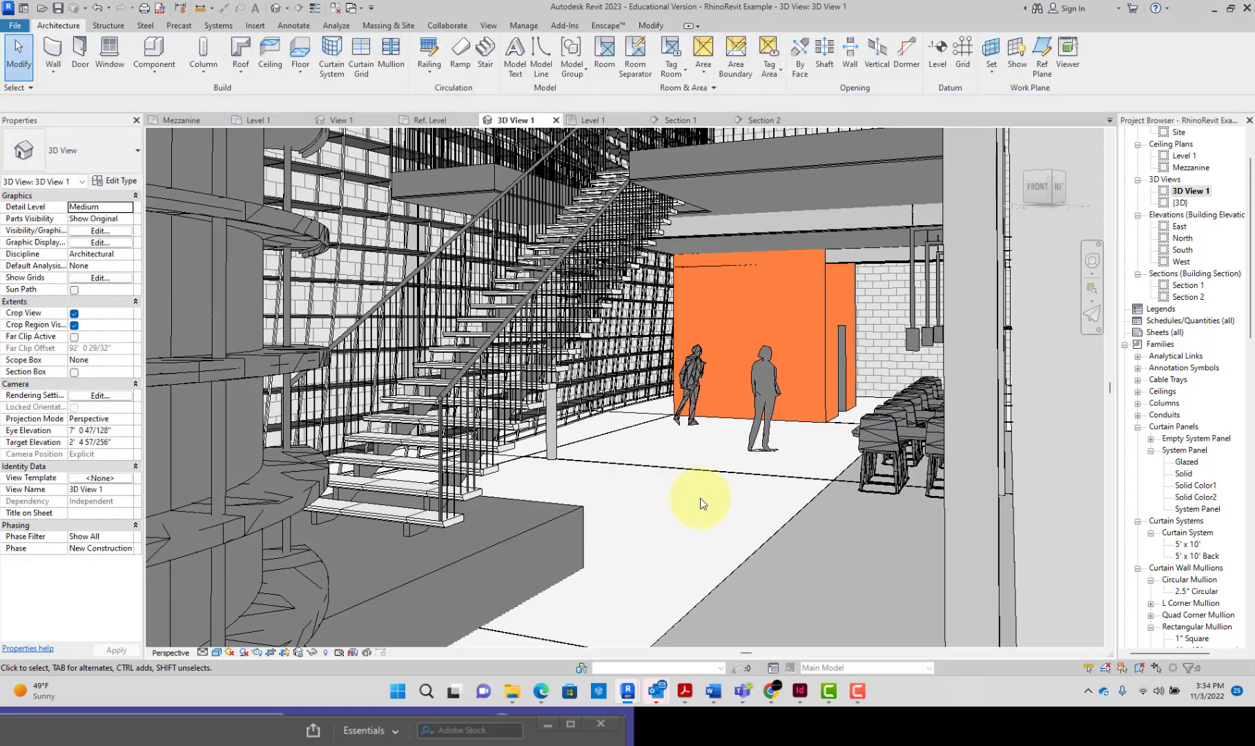
Step: Check the modified enclosure walls in the Enscape preview and return to the Revit model
mouse_move(630, 690)
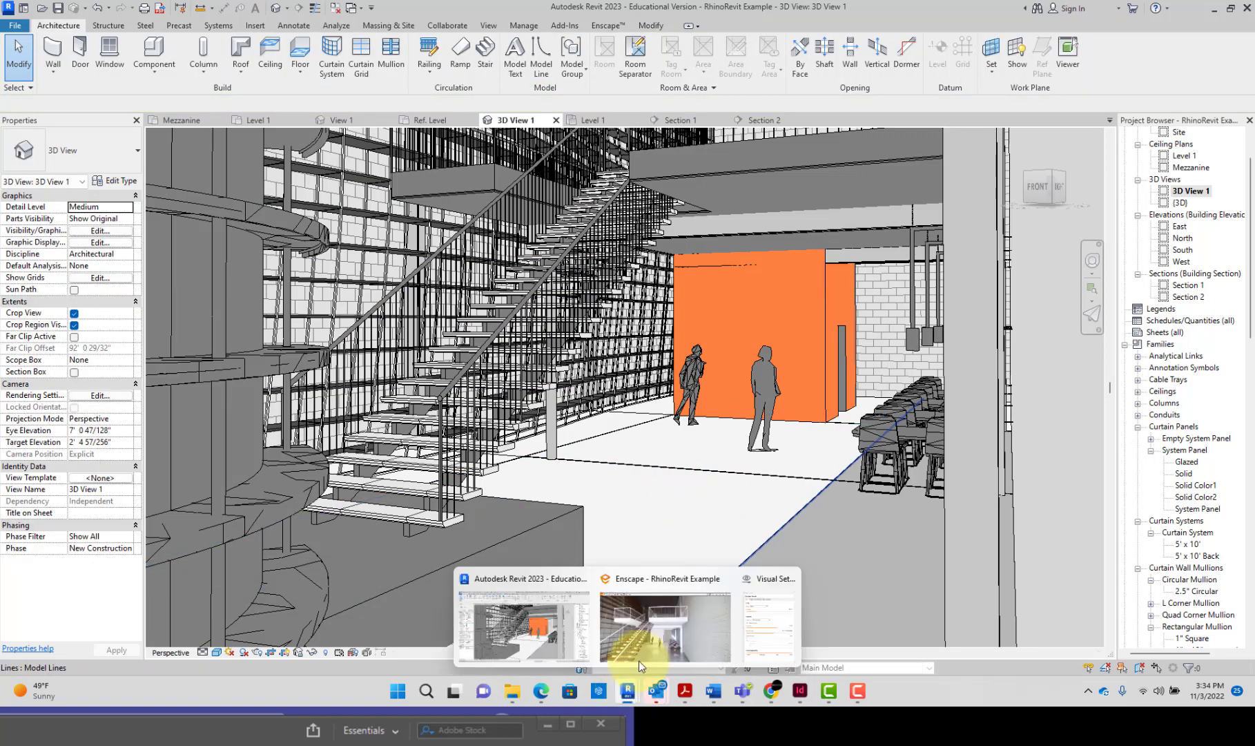
mouse_move(651, 641)
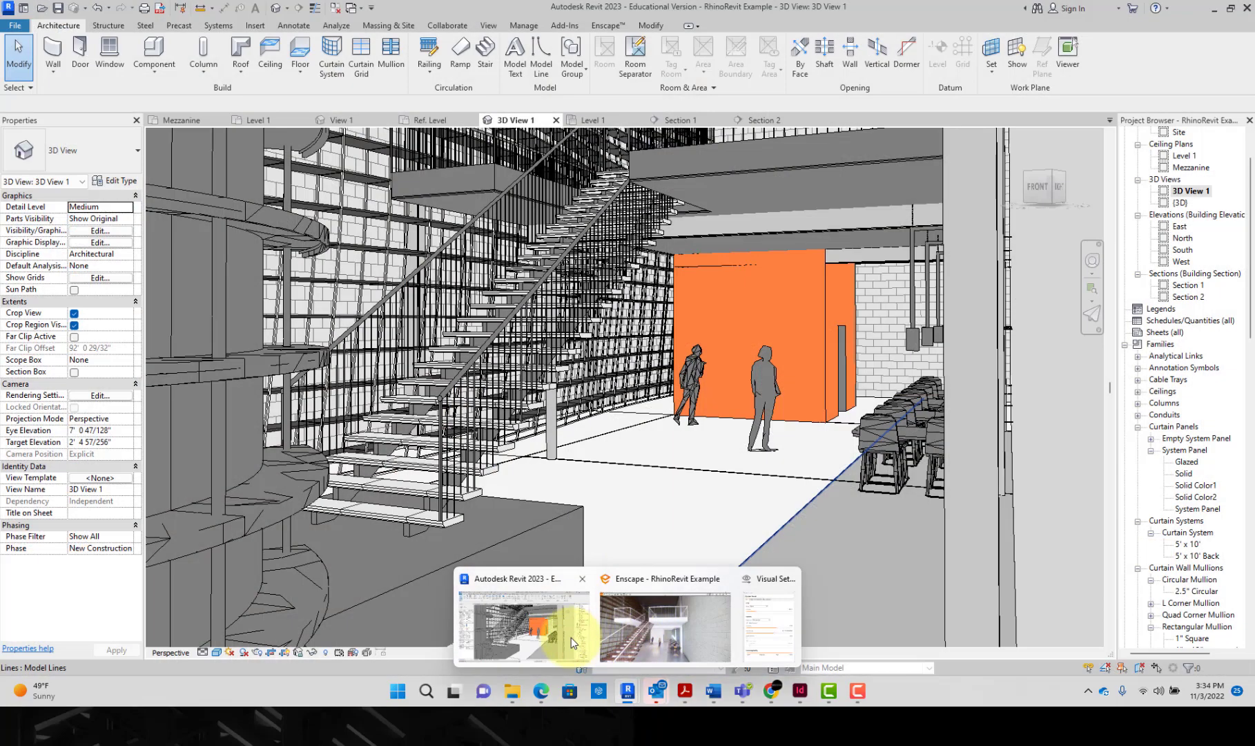
click(573, 636)
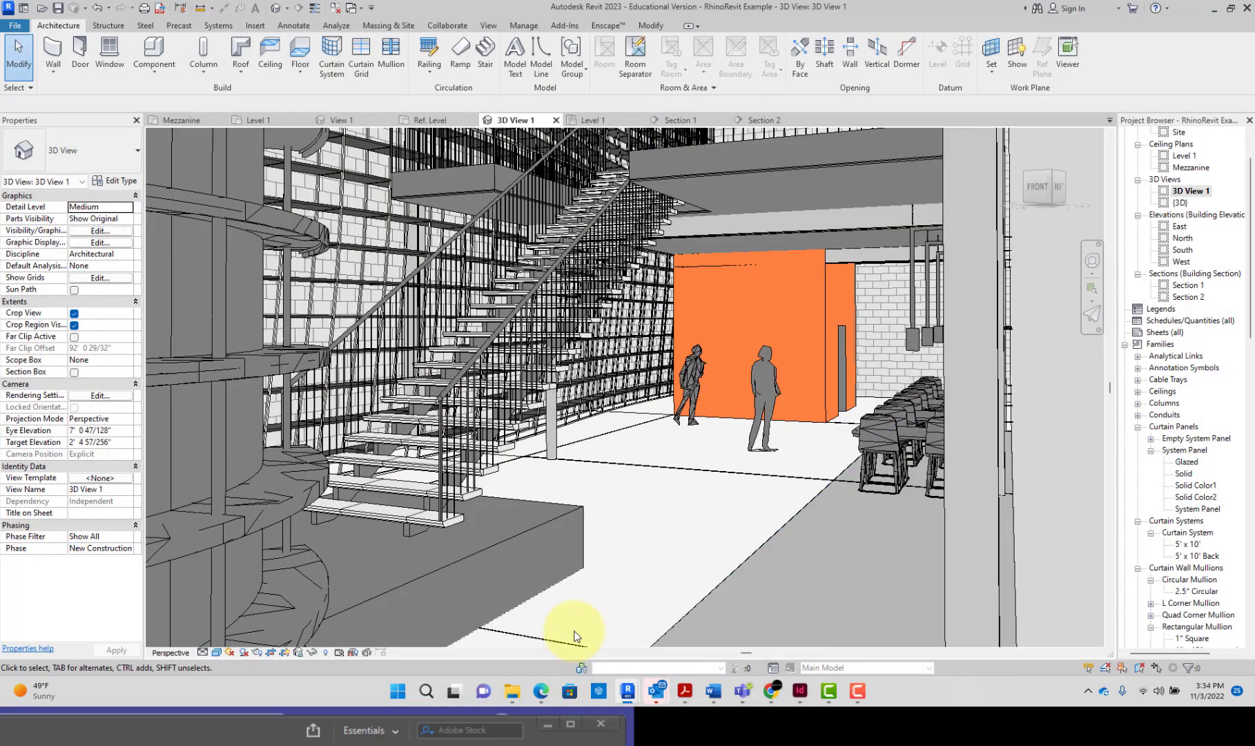
mouse_move(625, 689)
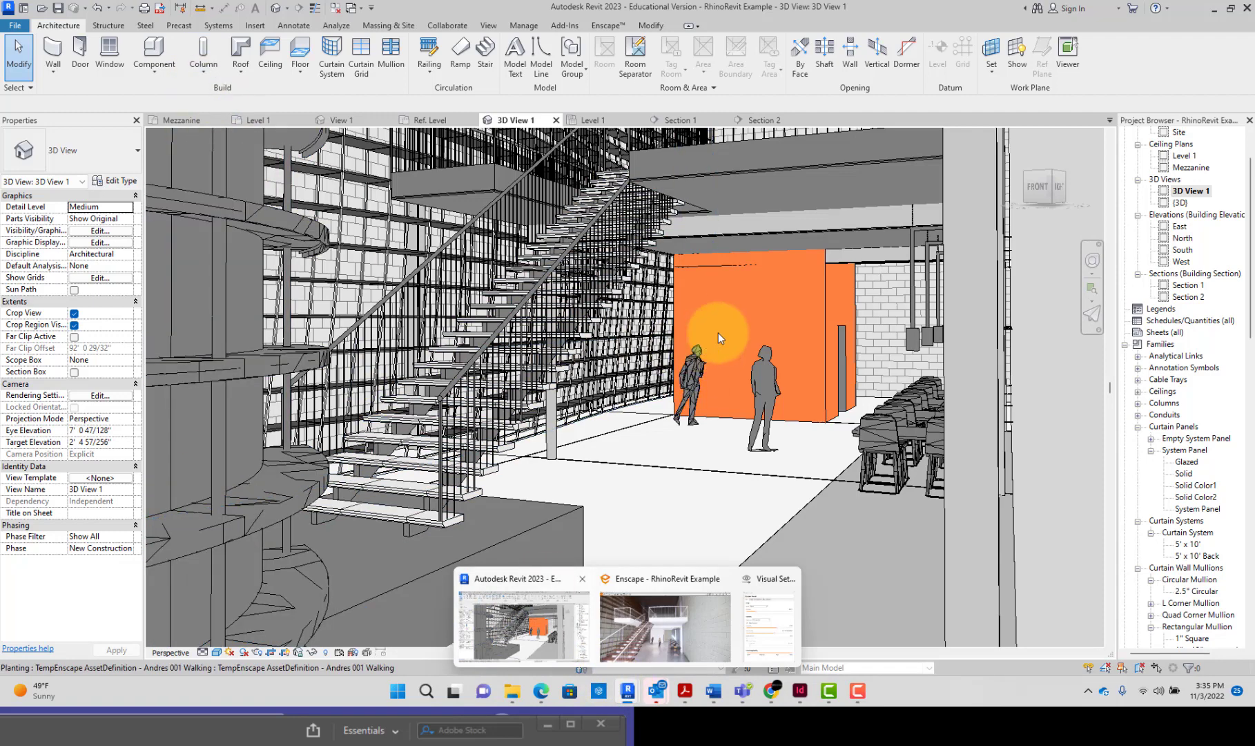
Step: Open the appearance settings of the 0-Paint 1 Gyp material used by the enclosure wall's Finish 1 [4] layer
click(830, 296)
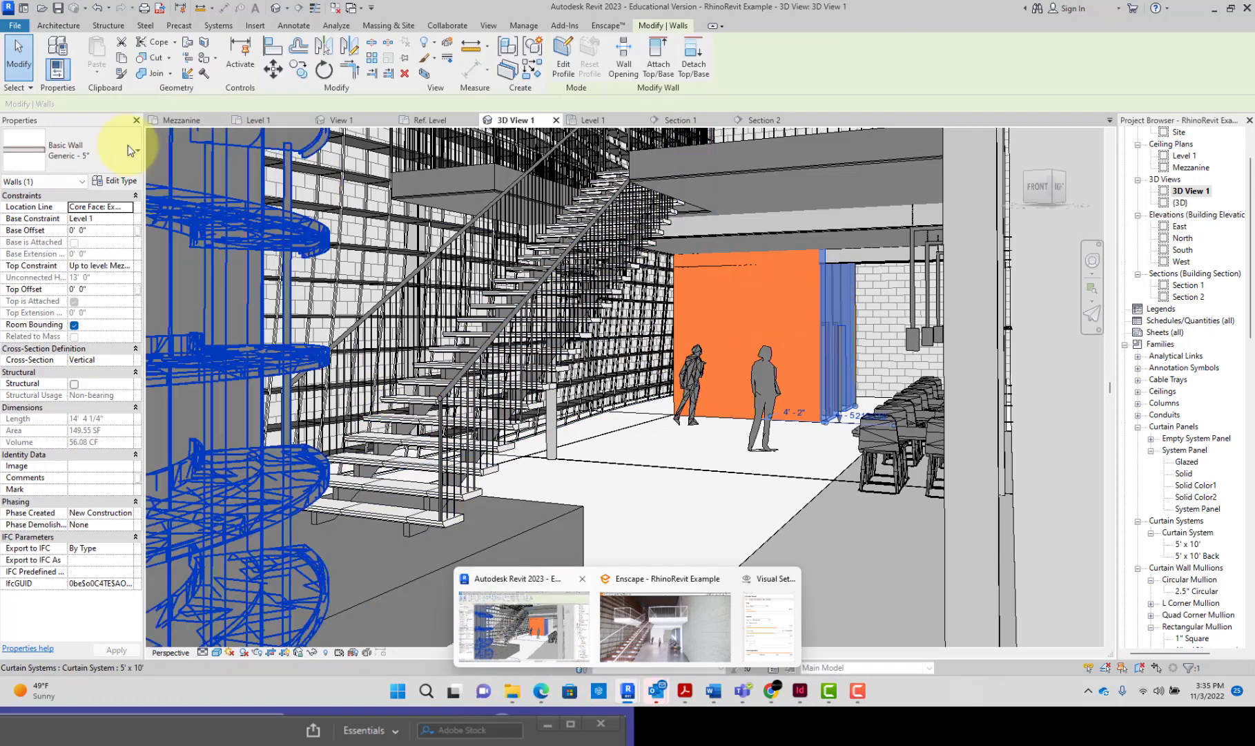
click(125, 180)
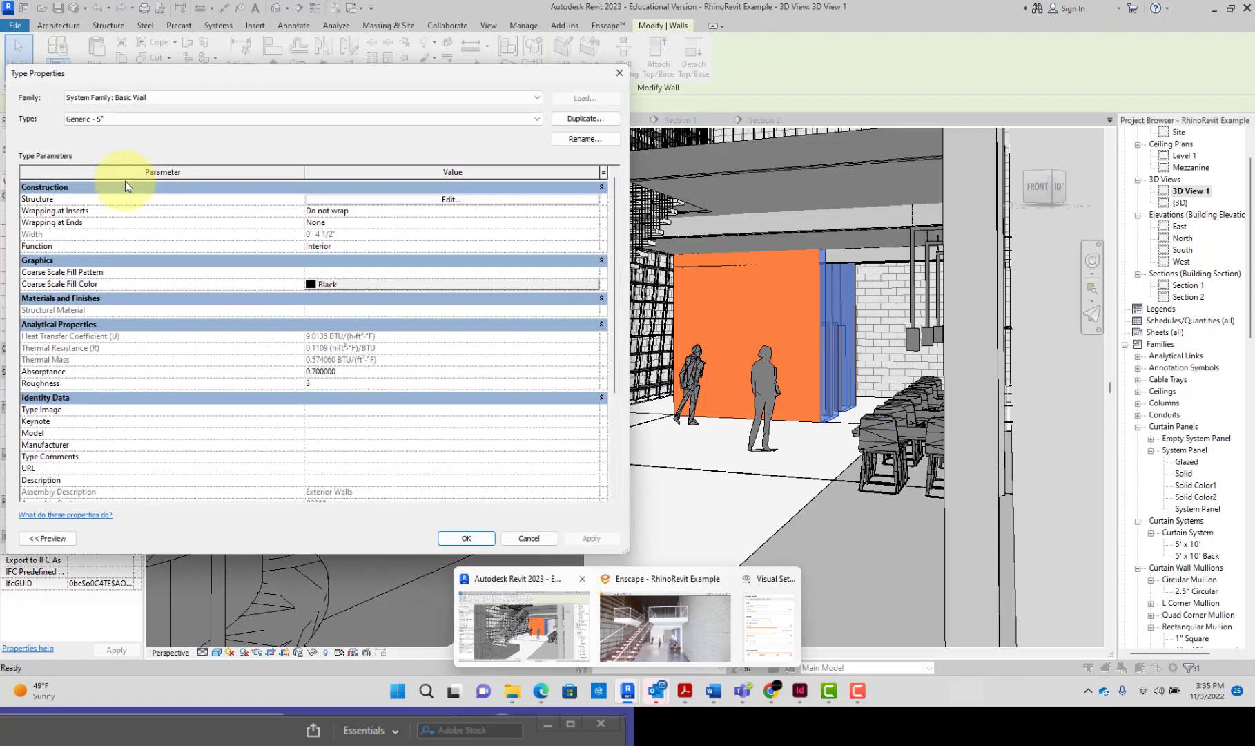
click(398, 201)
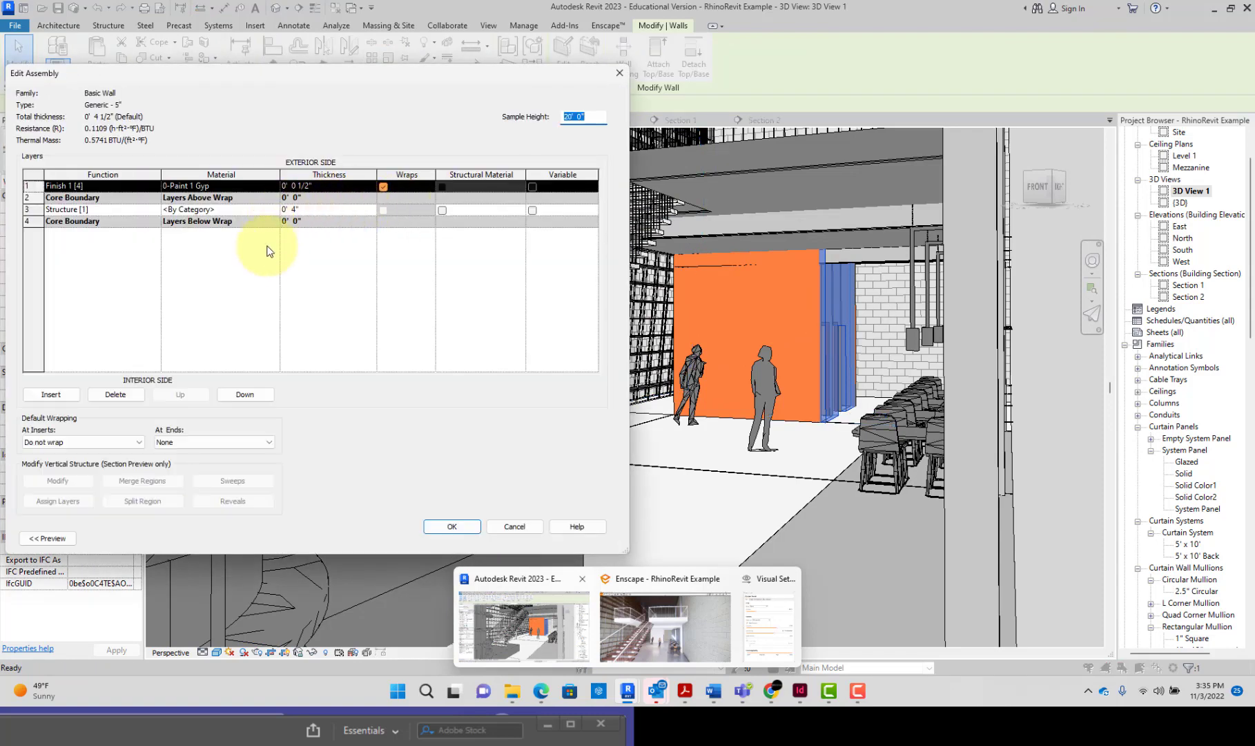
click(268, 186)
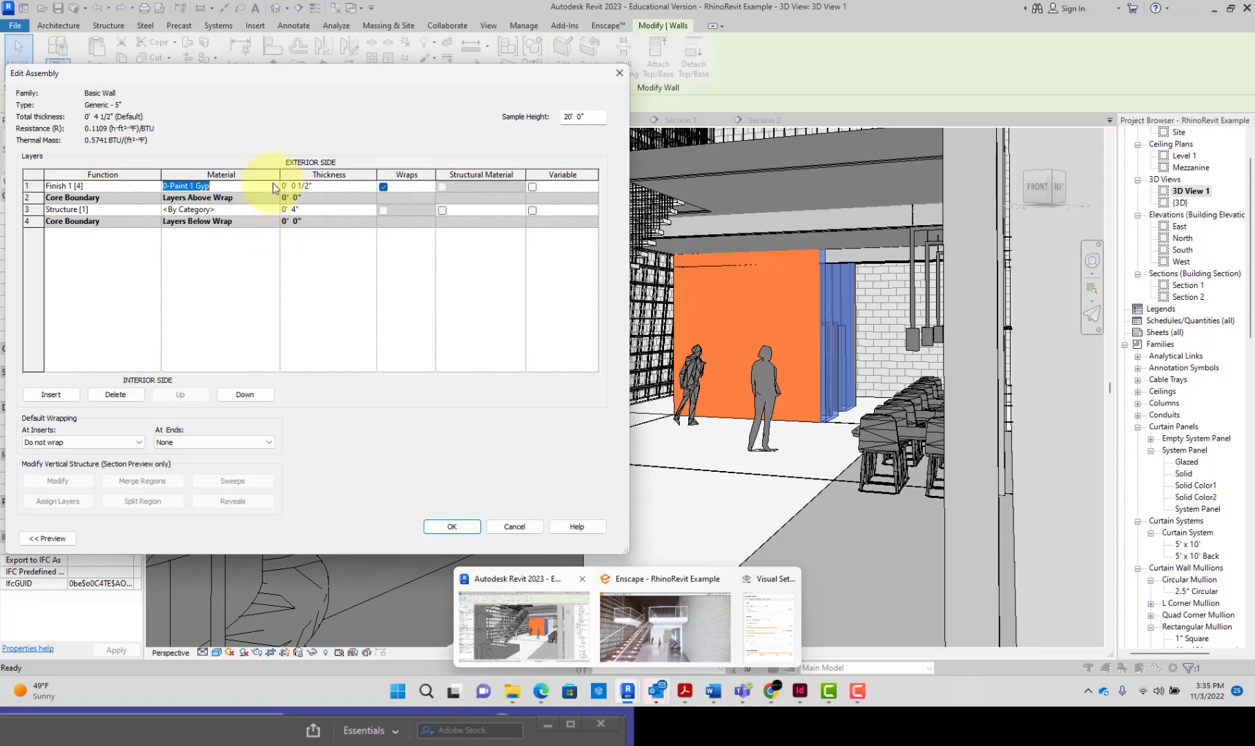
click(274, 185)
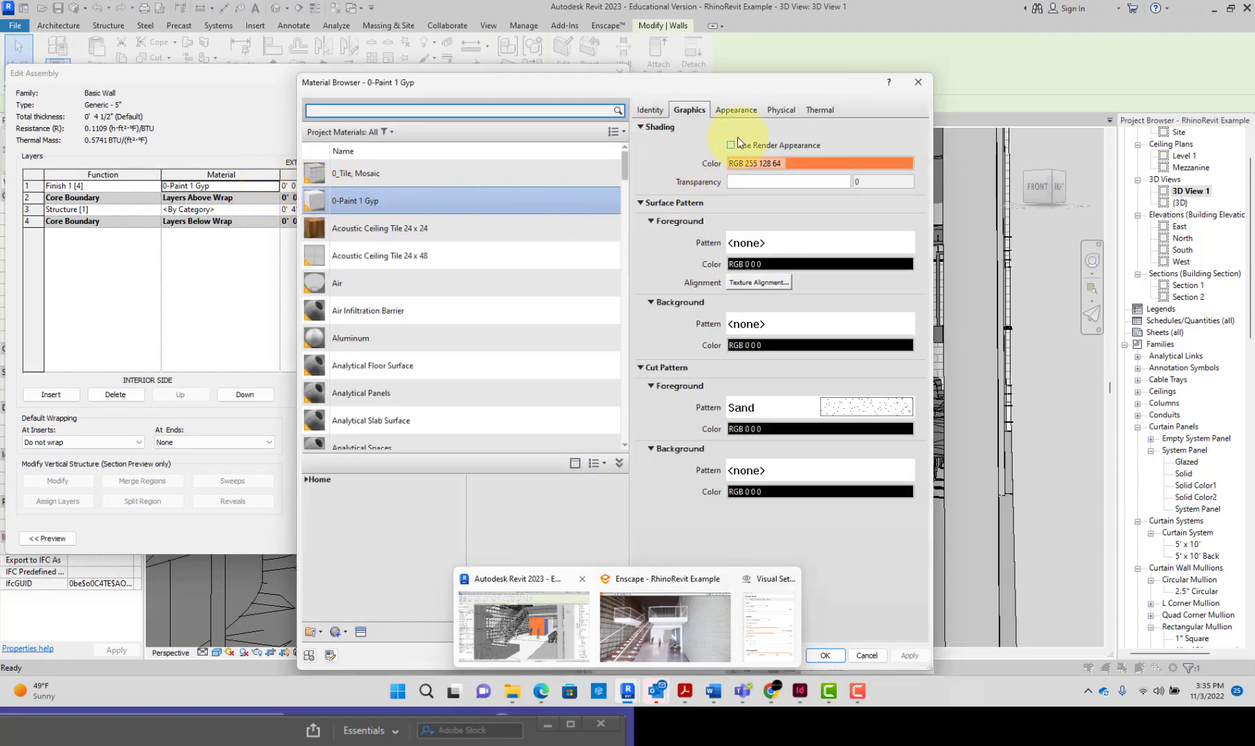
click(737, 111)
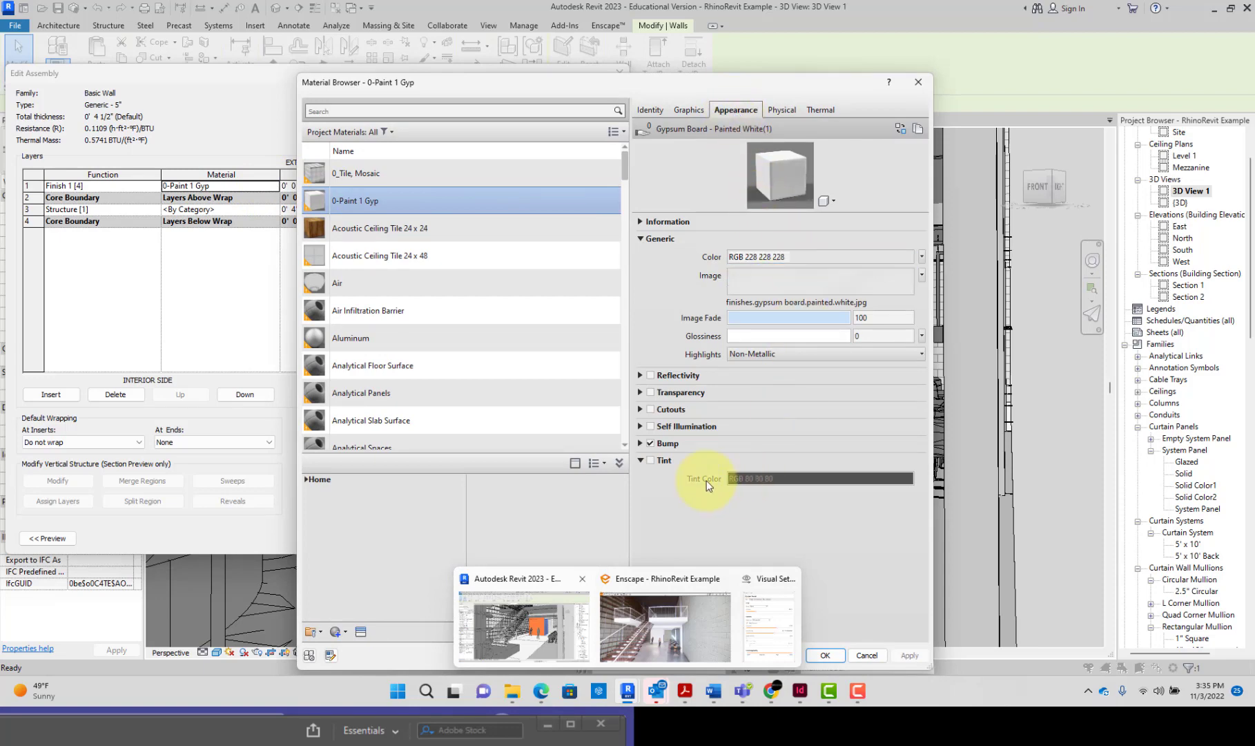
Step: Enable the tint on the 0-Paint 1 Gyp appearance and set its color to orange, RGB 255 128 0
click(659, 460)
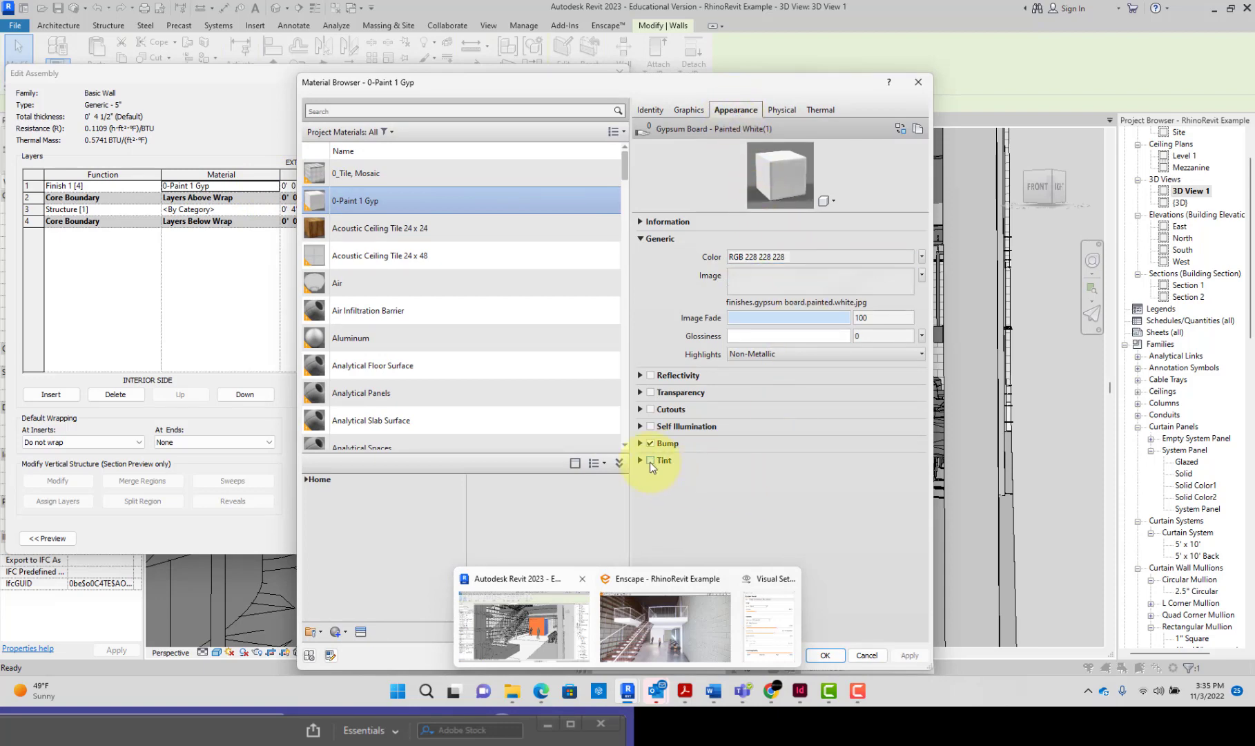
click(650, 461)
click(734, 478)
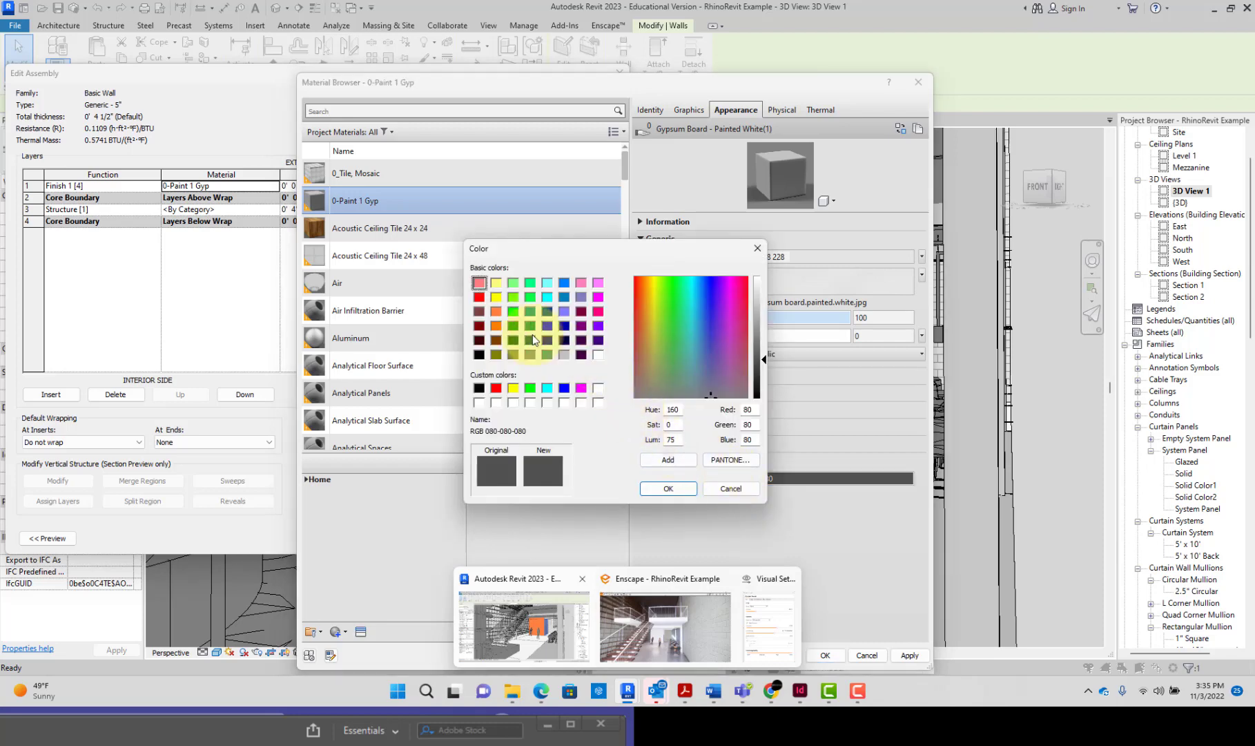
click(496, 326)
click(677, 489)
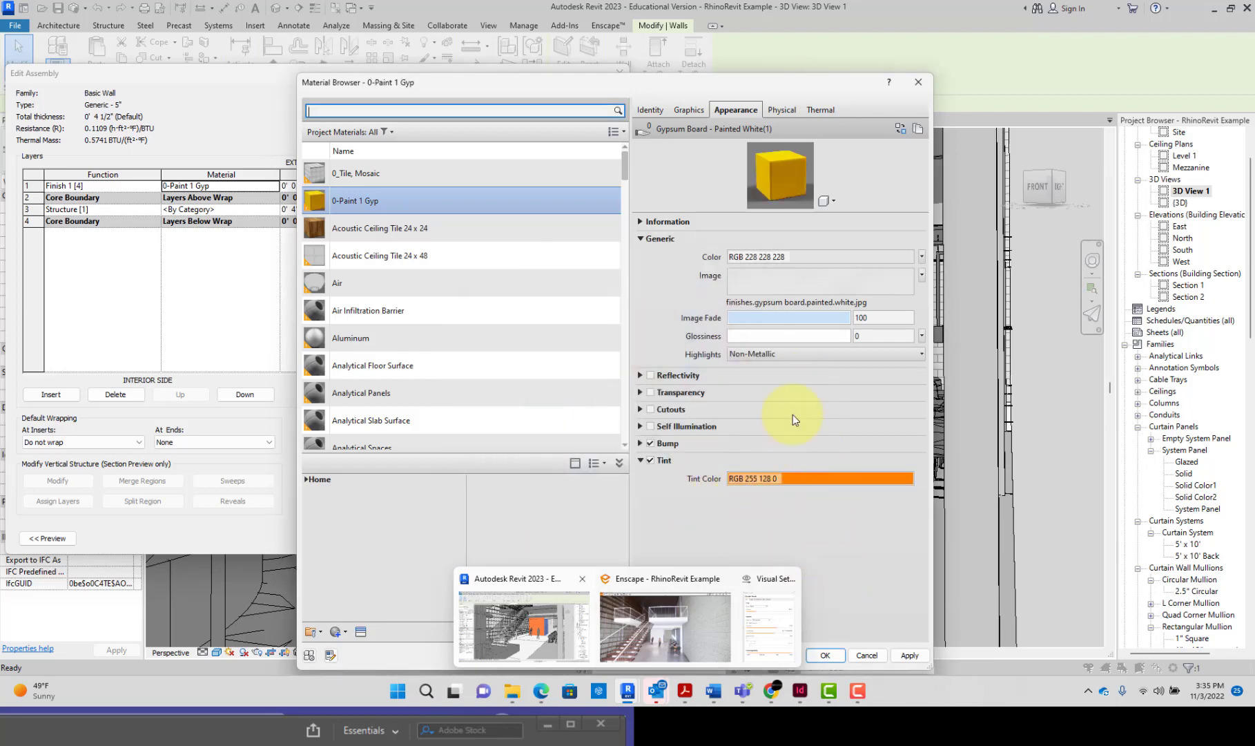
Step: Set the generic color of the 0-Paint 1 Gyp appearance to a near-white RGB 252 252 252
click(808, 257)
click(759, 282)
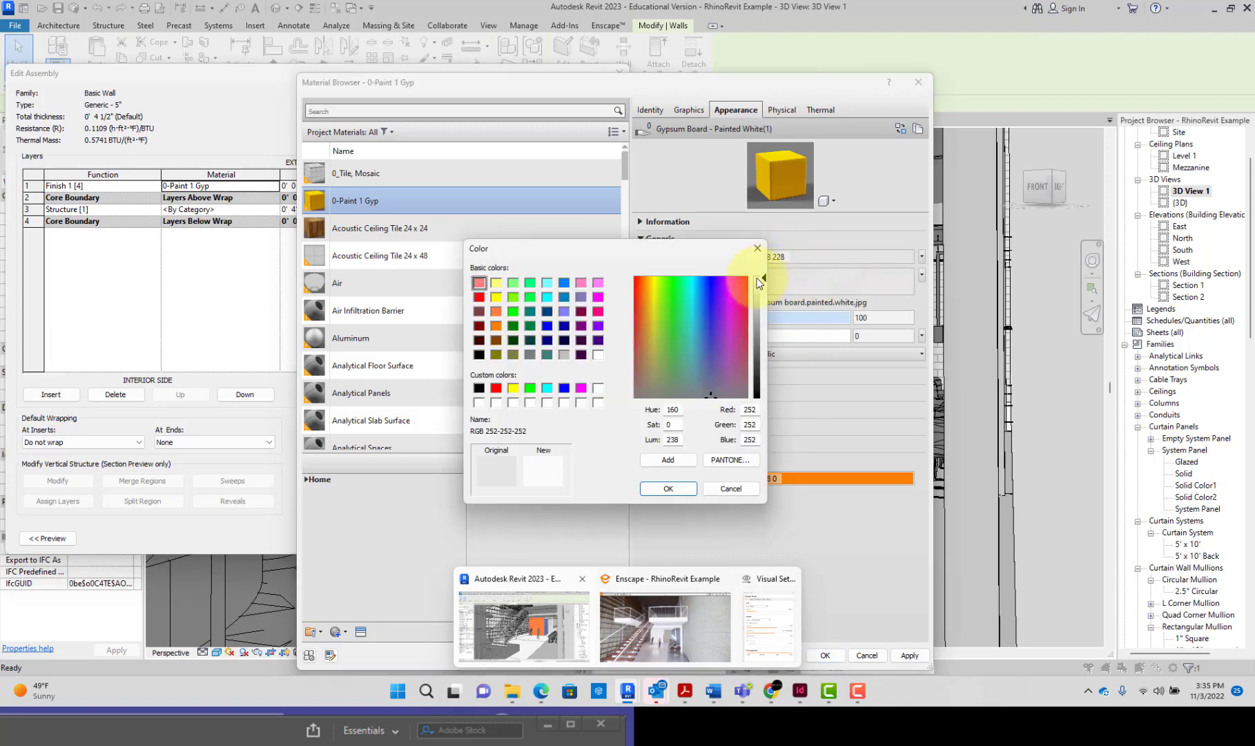
click(695, 494)
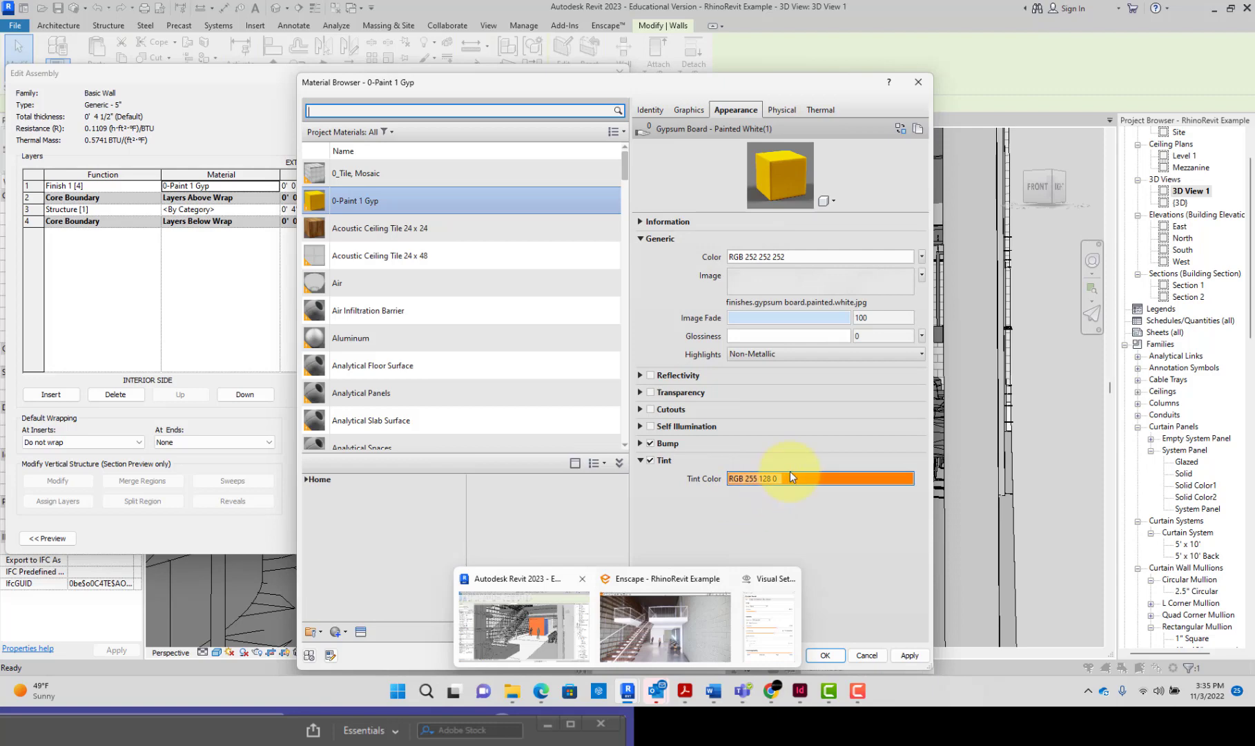
Step: Darken the tint color of 0-Paint 1 Gyp to a burnt orange, RGB 220 91 14, and accept the material changes
click(791, 476)
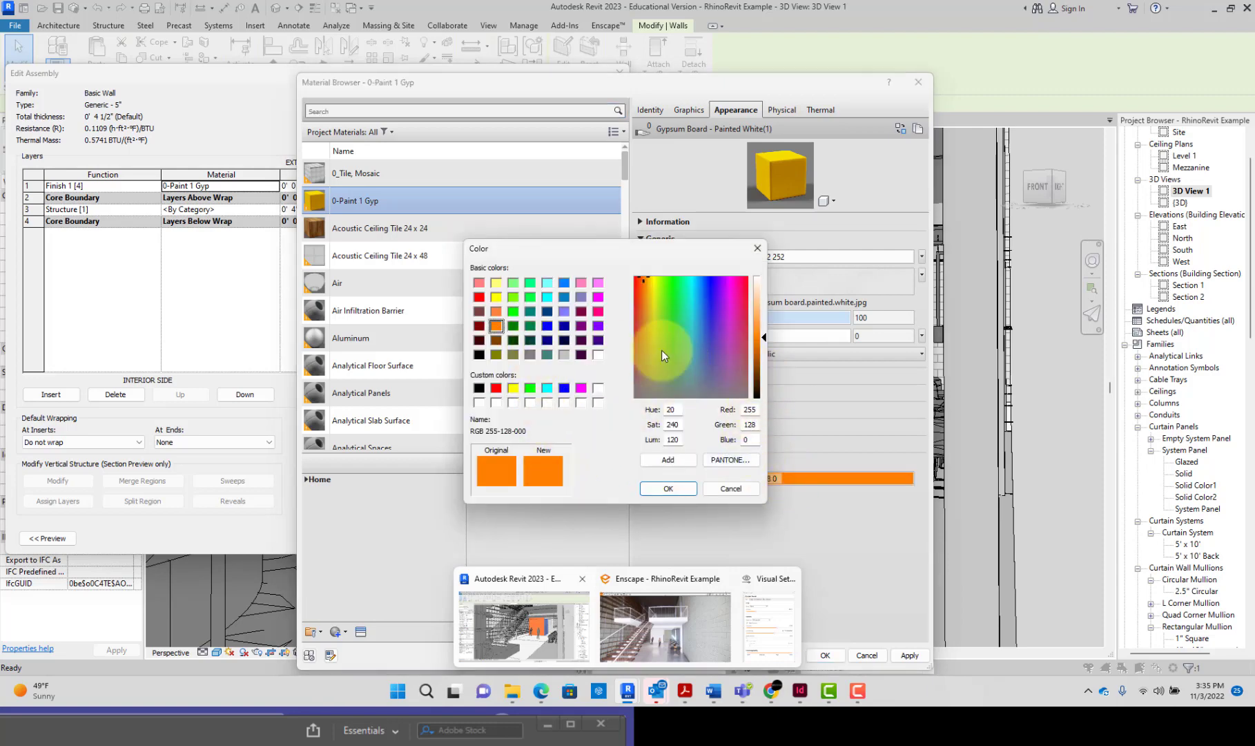
drag(762, 336, 763, 345)
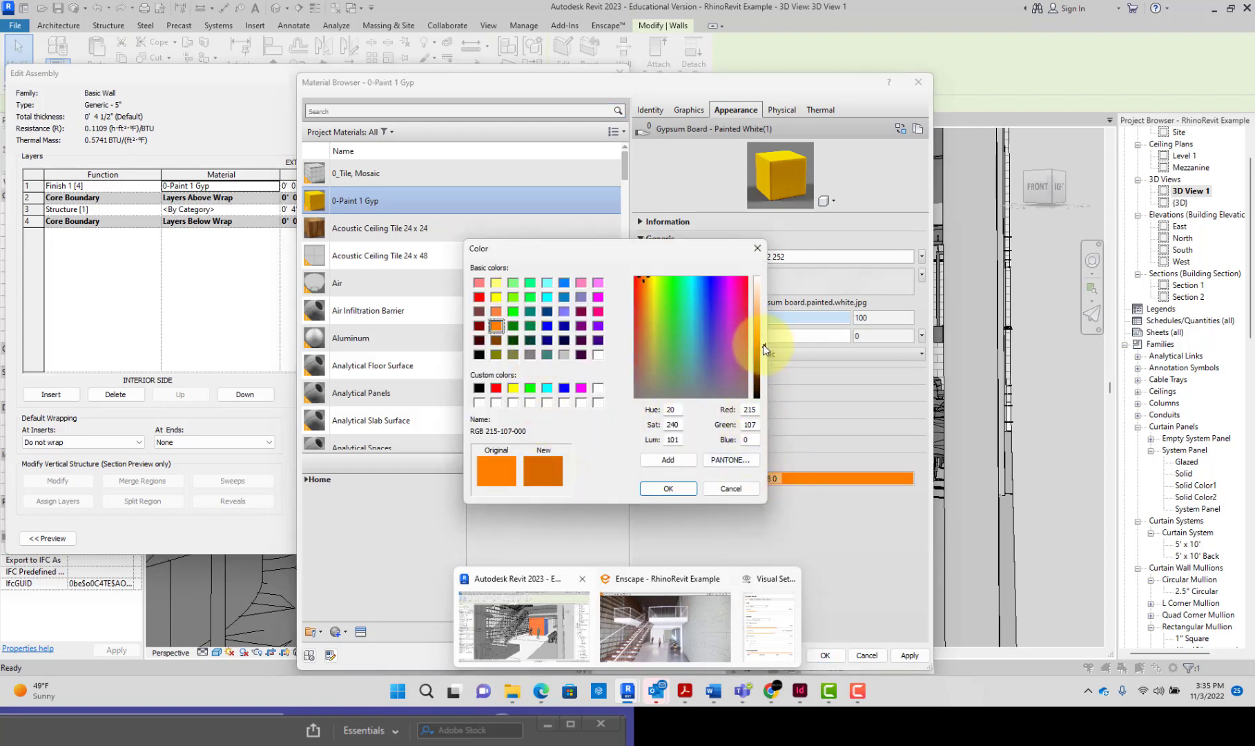
click(641, 290)
click(668, 488)
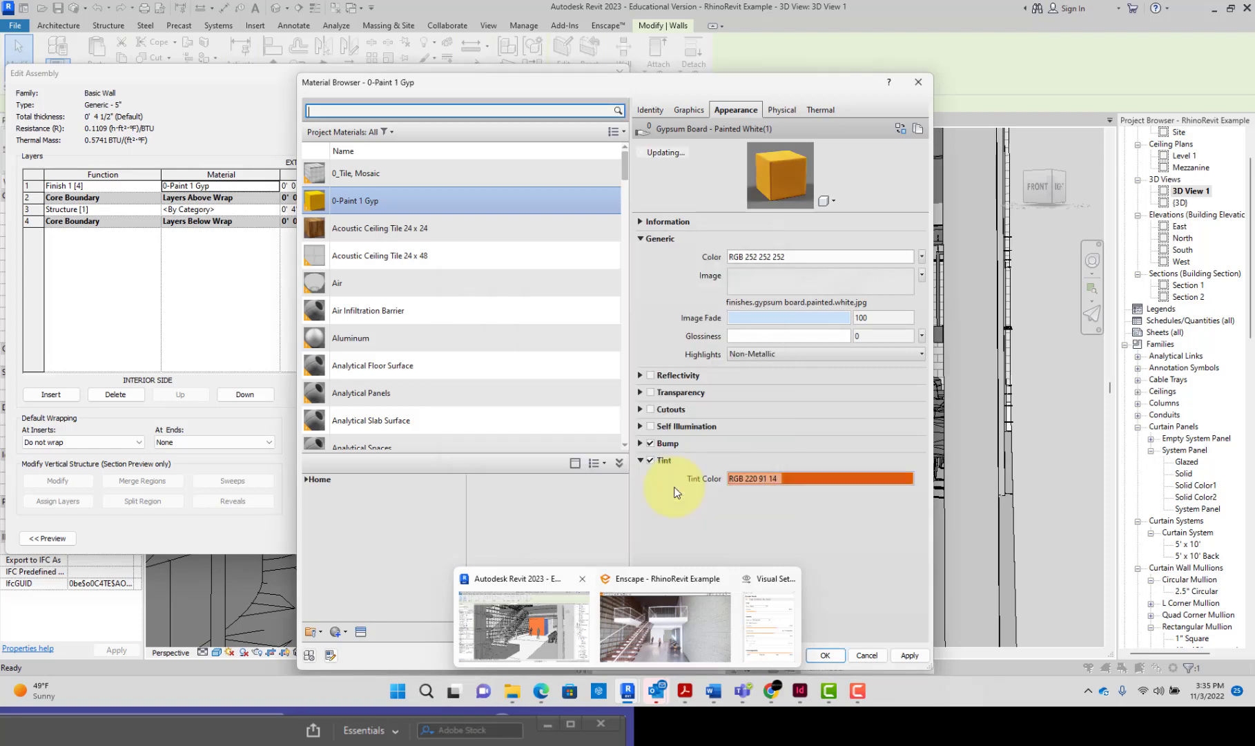
click(832, 655)
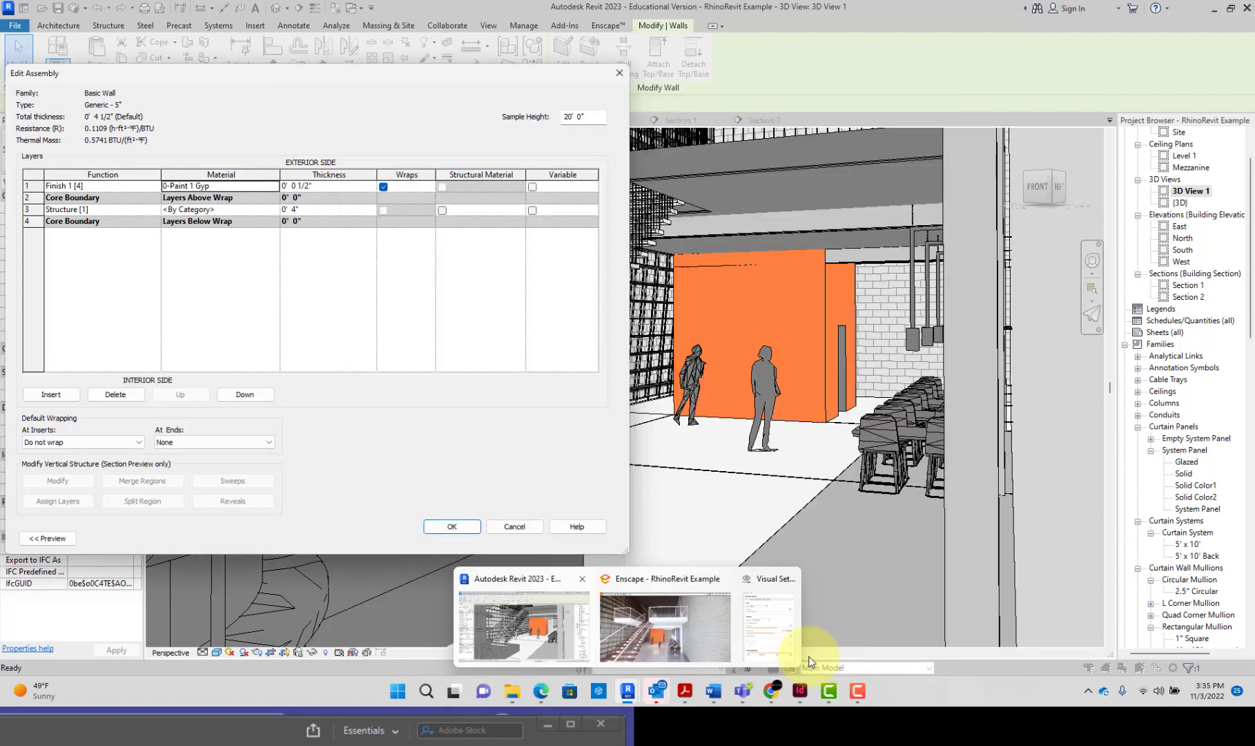
Step: Switch to the Enscape preview and inspect the orange enclosure from a slightly shifted viewpoint
click(677, 657)
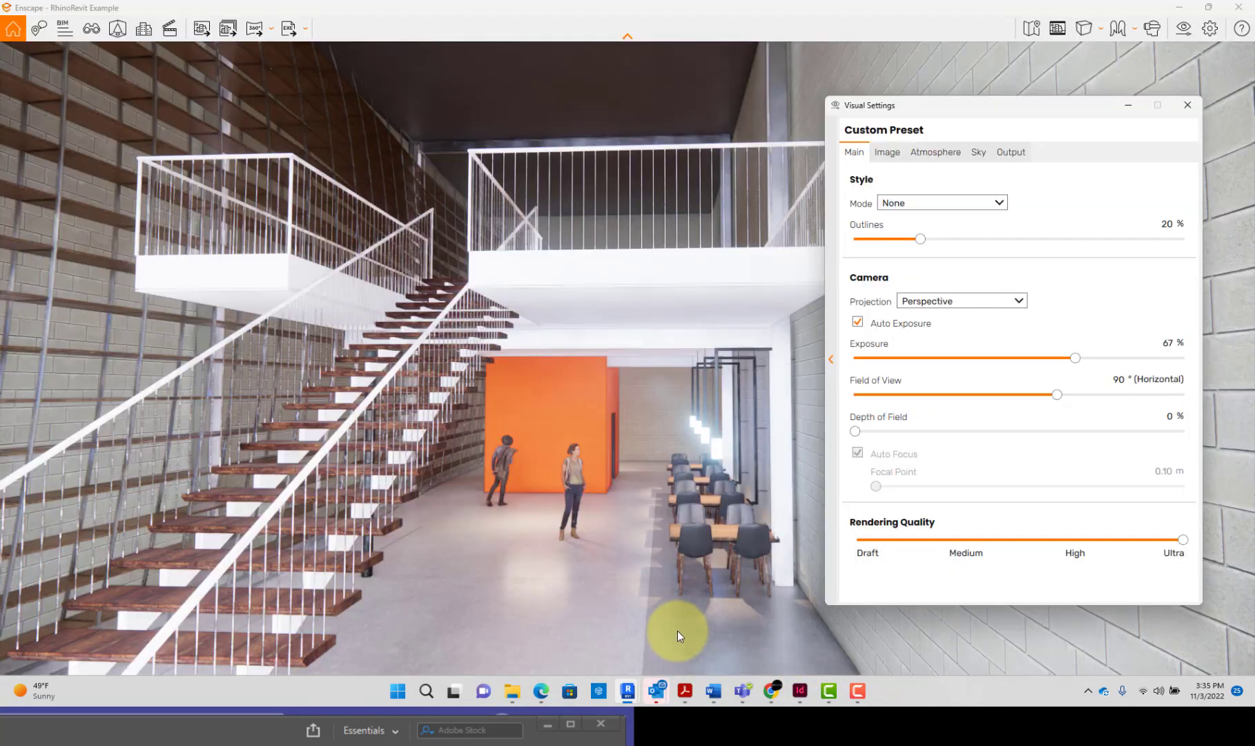
right_drag(564, 493, 564, 492)
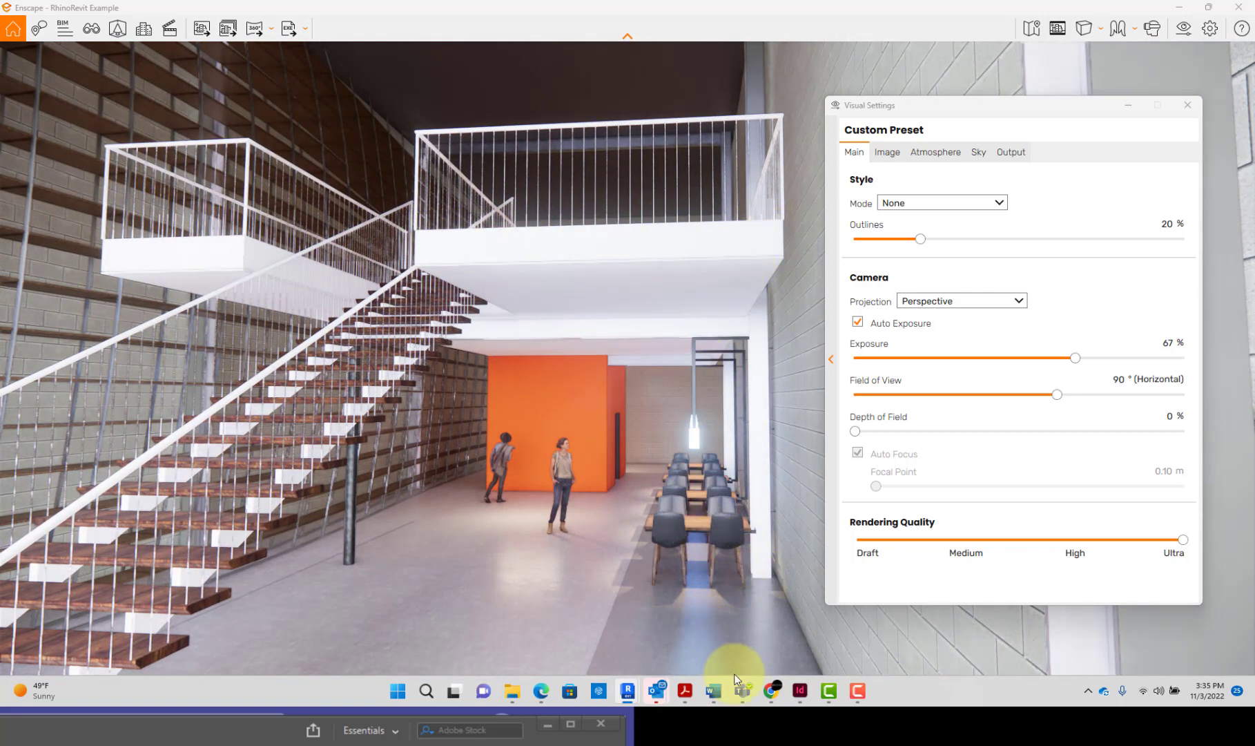
mouse_move(637, 690)
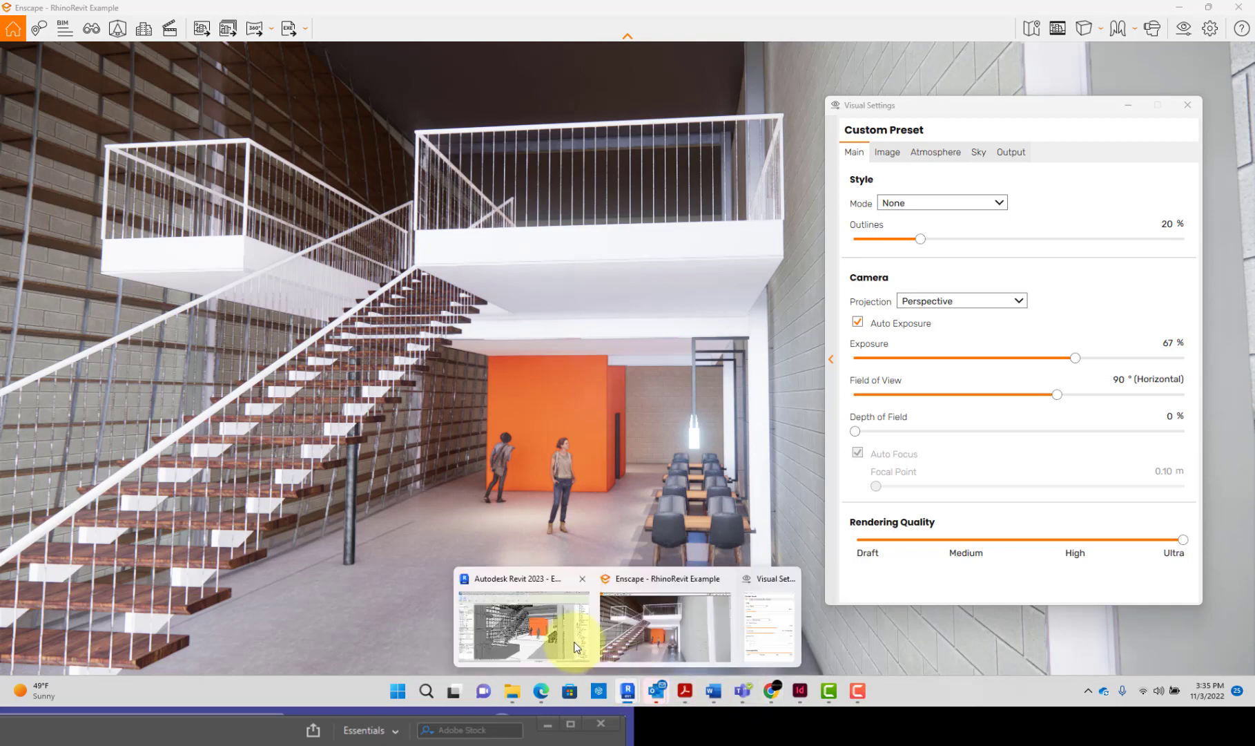
Step: Return to the Revit model and accept the enclosure wall's assembly and type changes
click(585, 575)
click(456, 528)
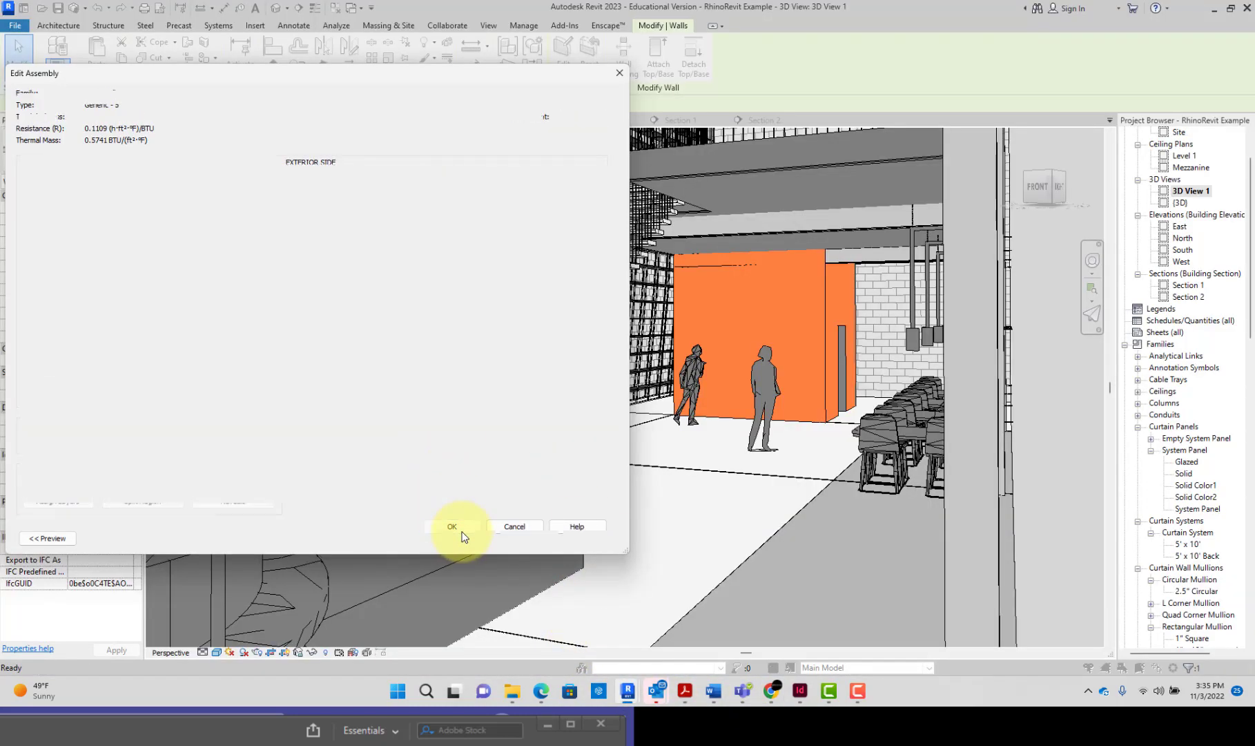
click(468, 540)
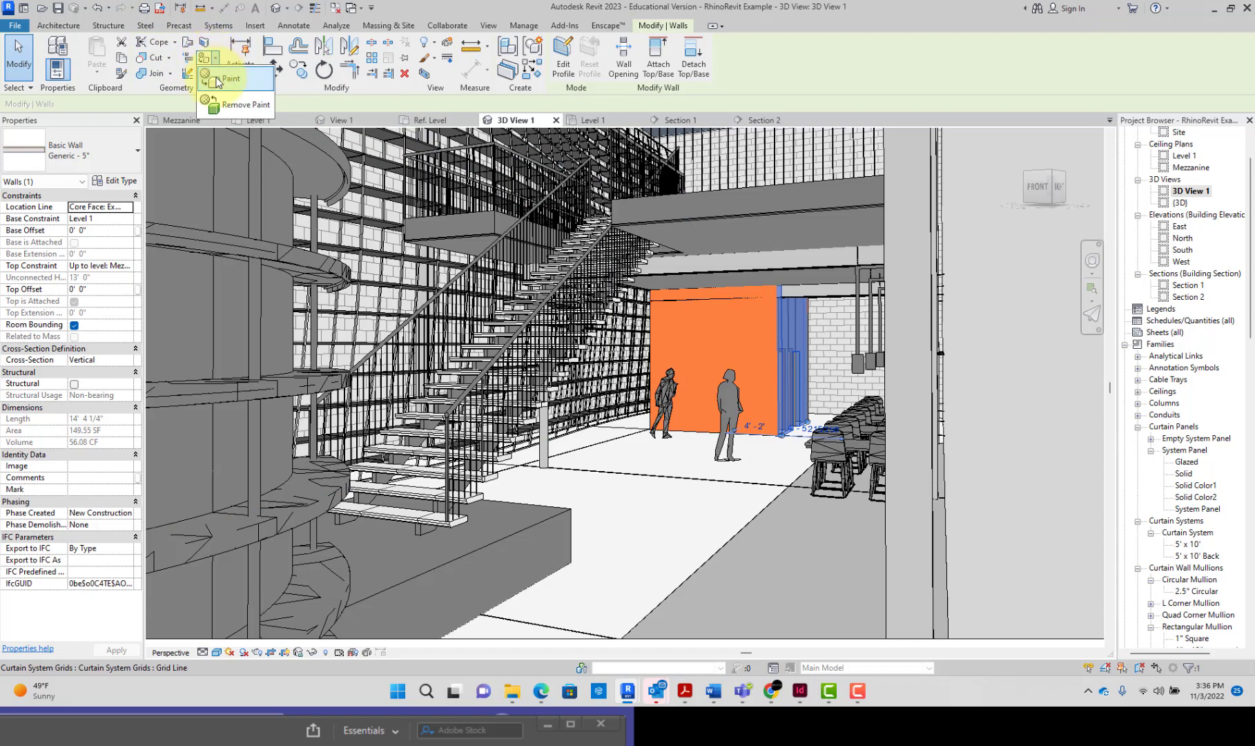
Step: Use the Paint tool to apply 0-Paint 1 Gyp to the edge faces of the mezzanine floor on both sides of the stair
click(214, 61)
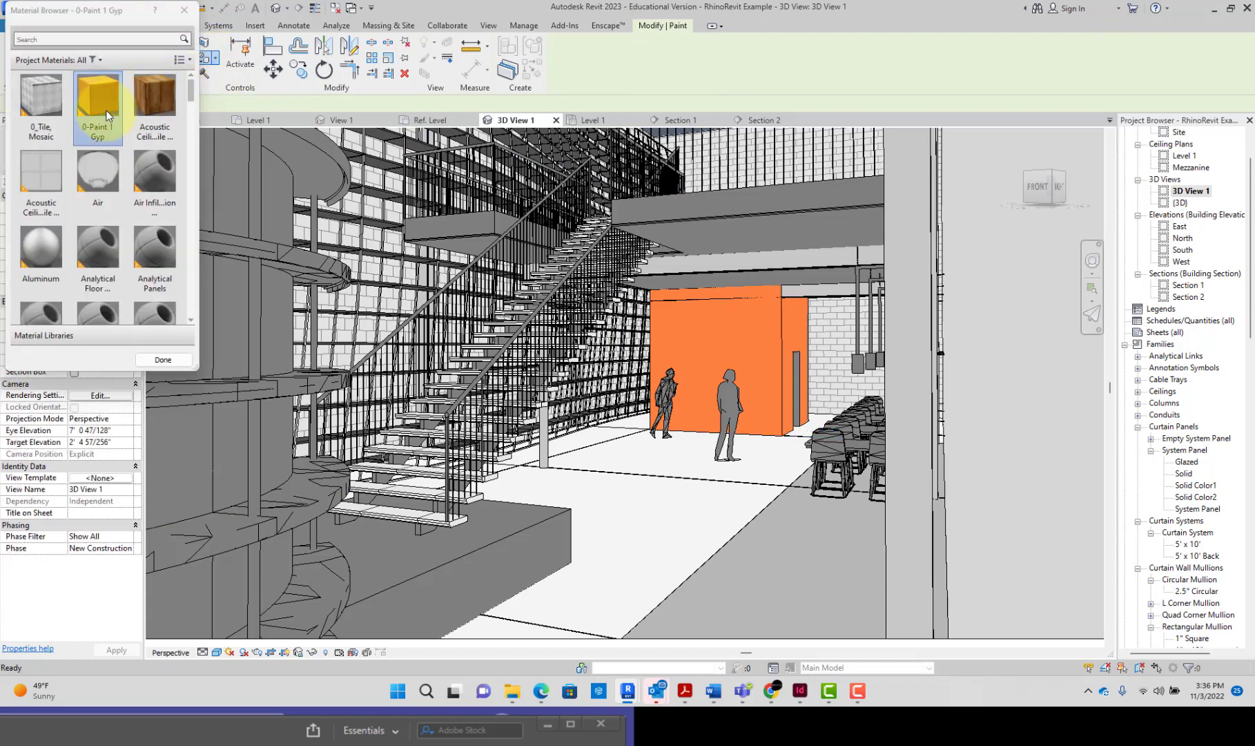
click(616, 206)
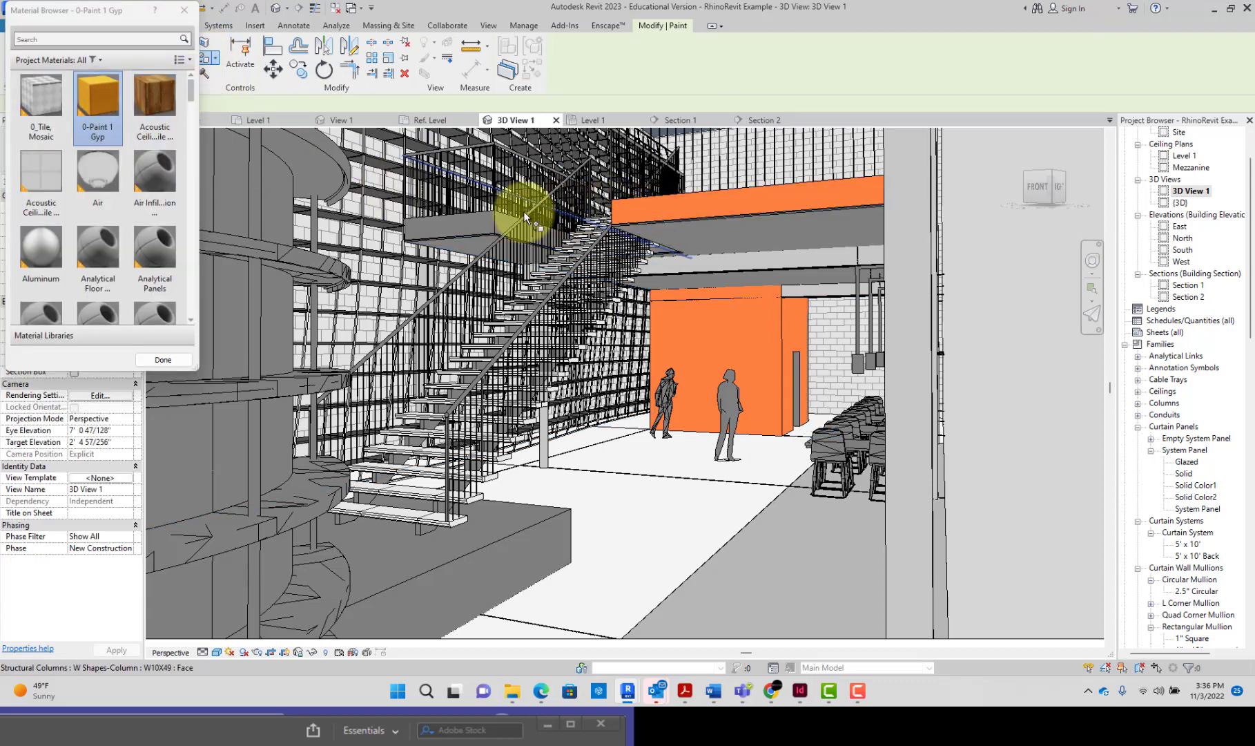
click(486, 227)
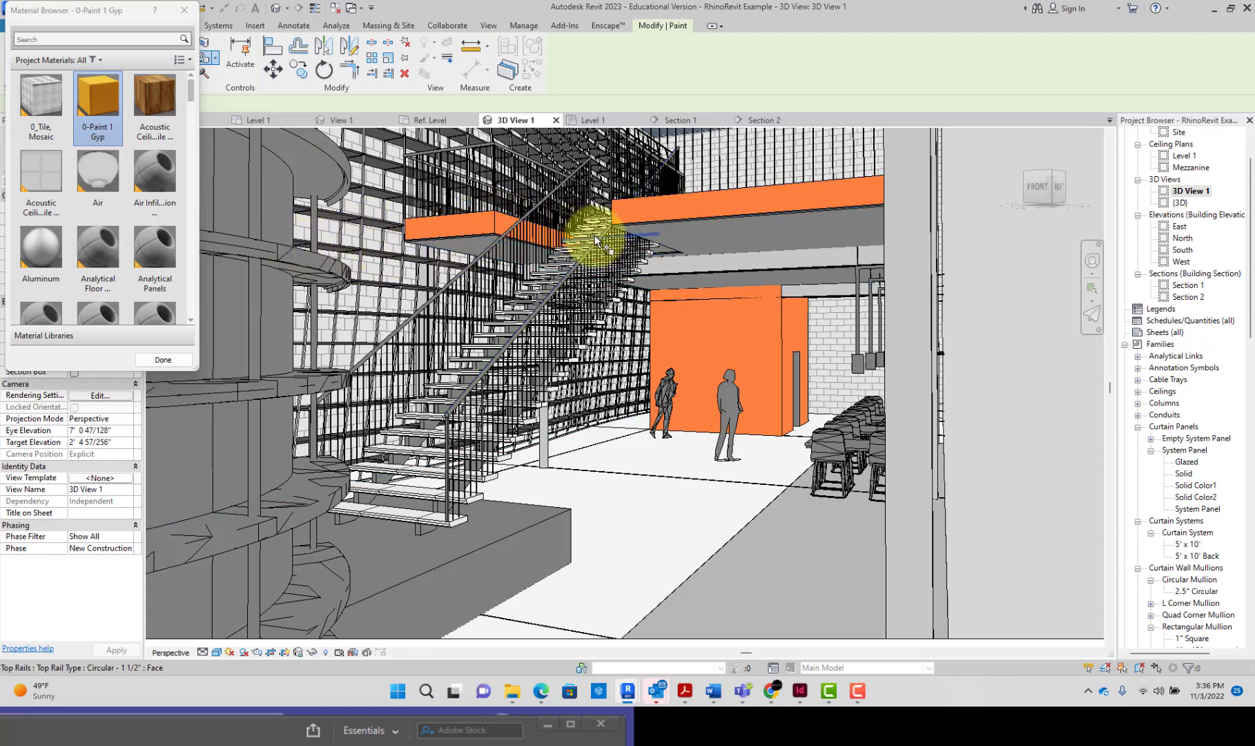
Step: Paint the mezzanine floor's remaining edge faces around the stair opening with 0-Paint 1 Gyp, finish painting, and check them in the Enscape preview
mouse_move(665, 257)
shift+middle_down()
mouse_move(720, 291)
mouse_move(646, 272)
mouse_move(717, 301)
shift+middle_up()
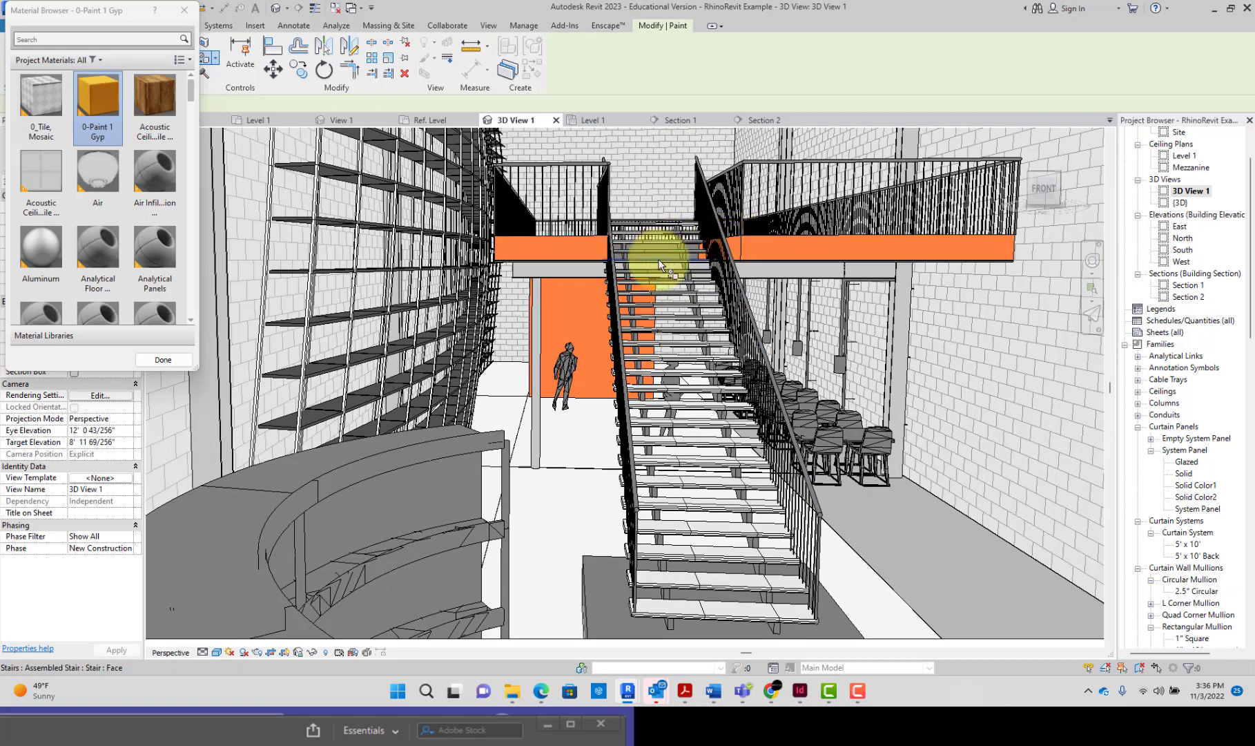
scroll(665, 255, up, 3)
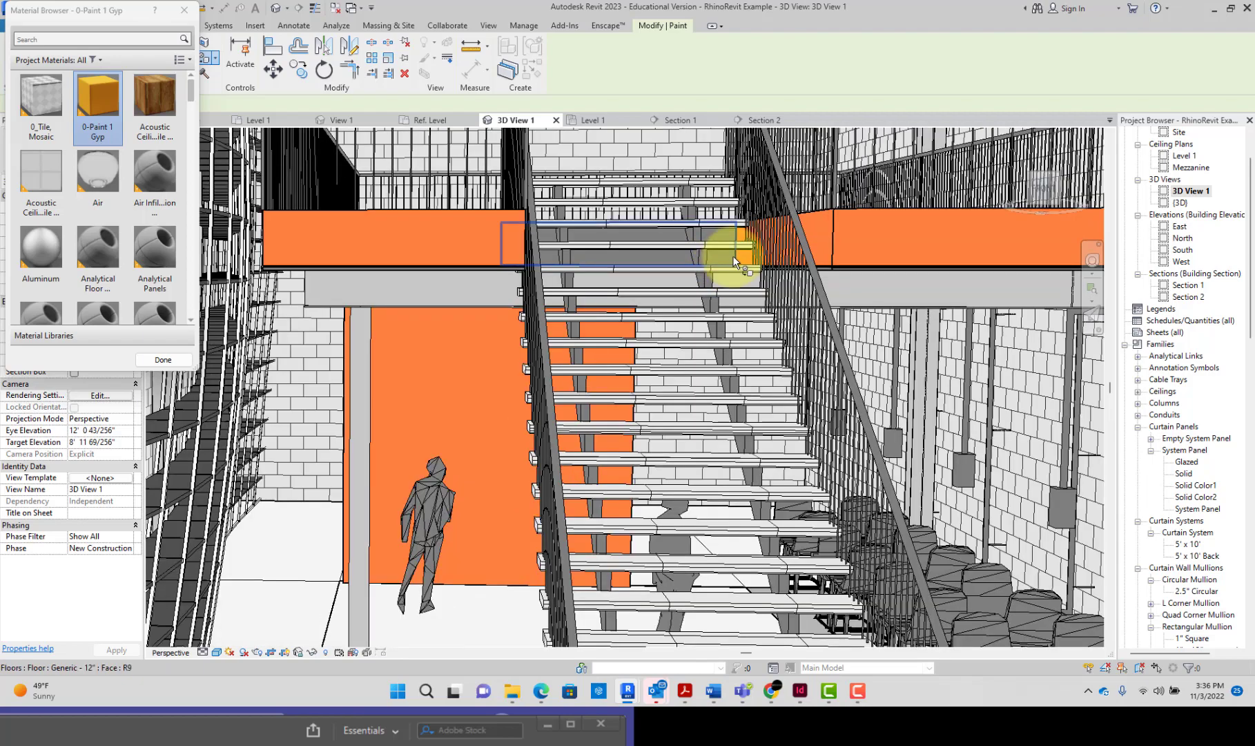
mouse_move(734, 262)
shift+middle_down()
mouse_move(583, 247)
mouse_move(518, 273)
mouse_move(574, 267)
shift+middle_up()
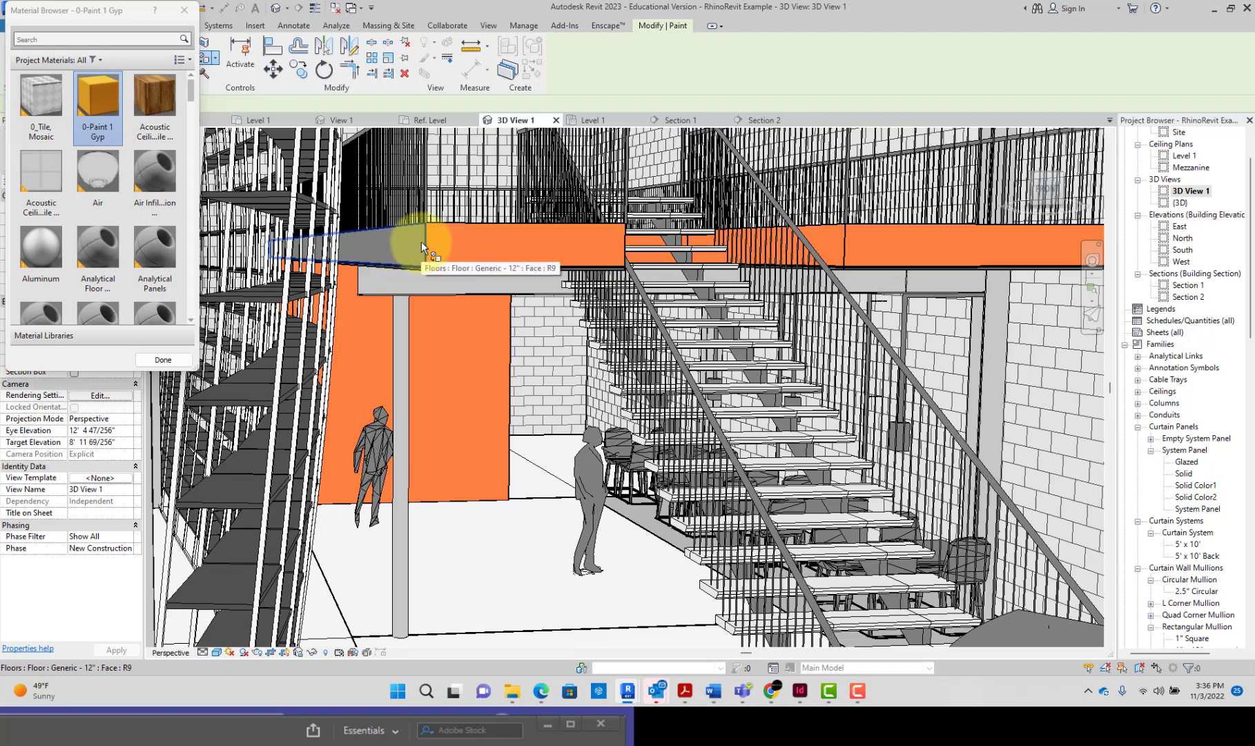
shift+middle_drag(538, 295, 473, 286)
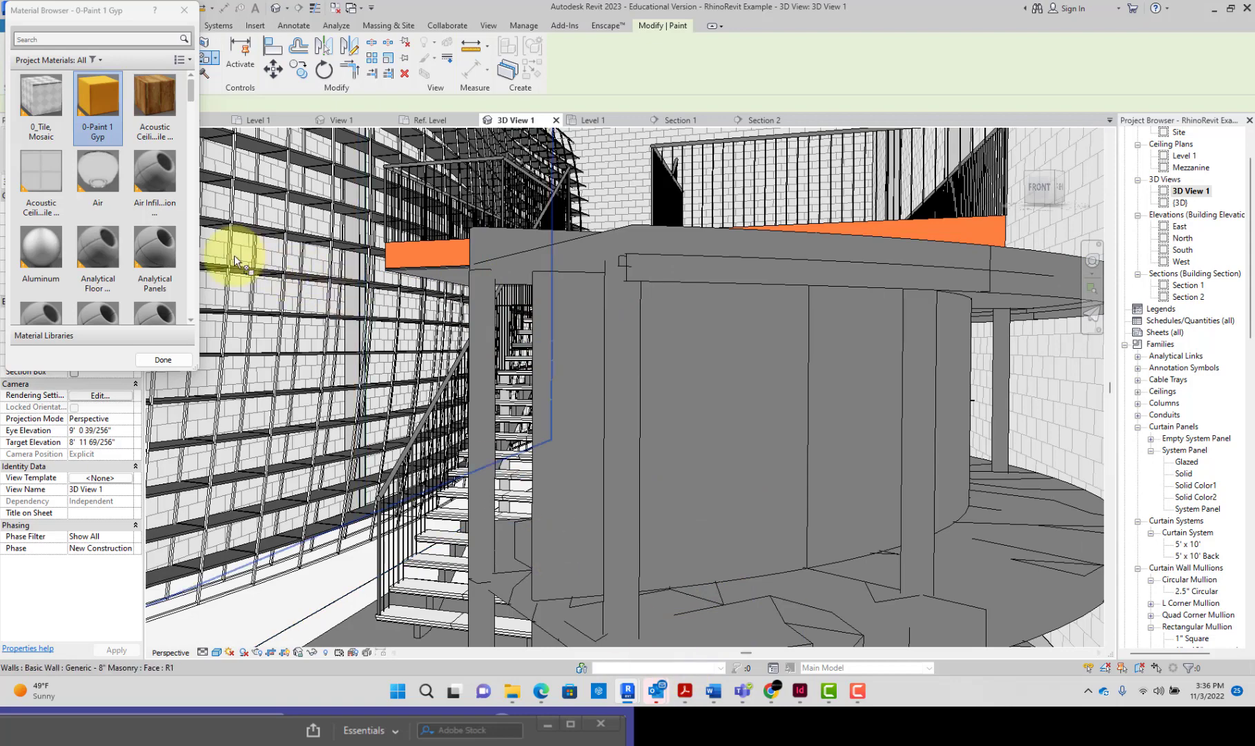
click(164, 359)
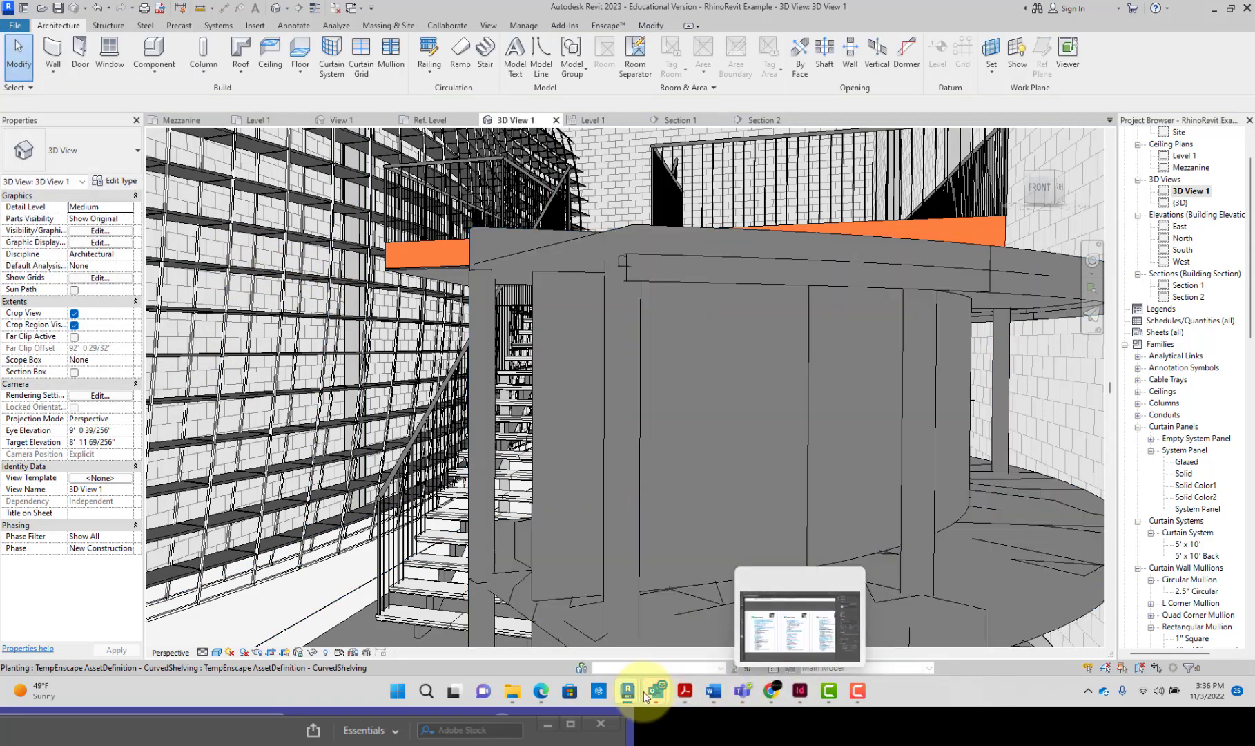
click(657, 640)
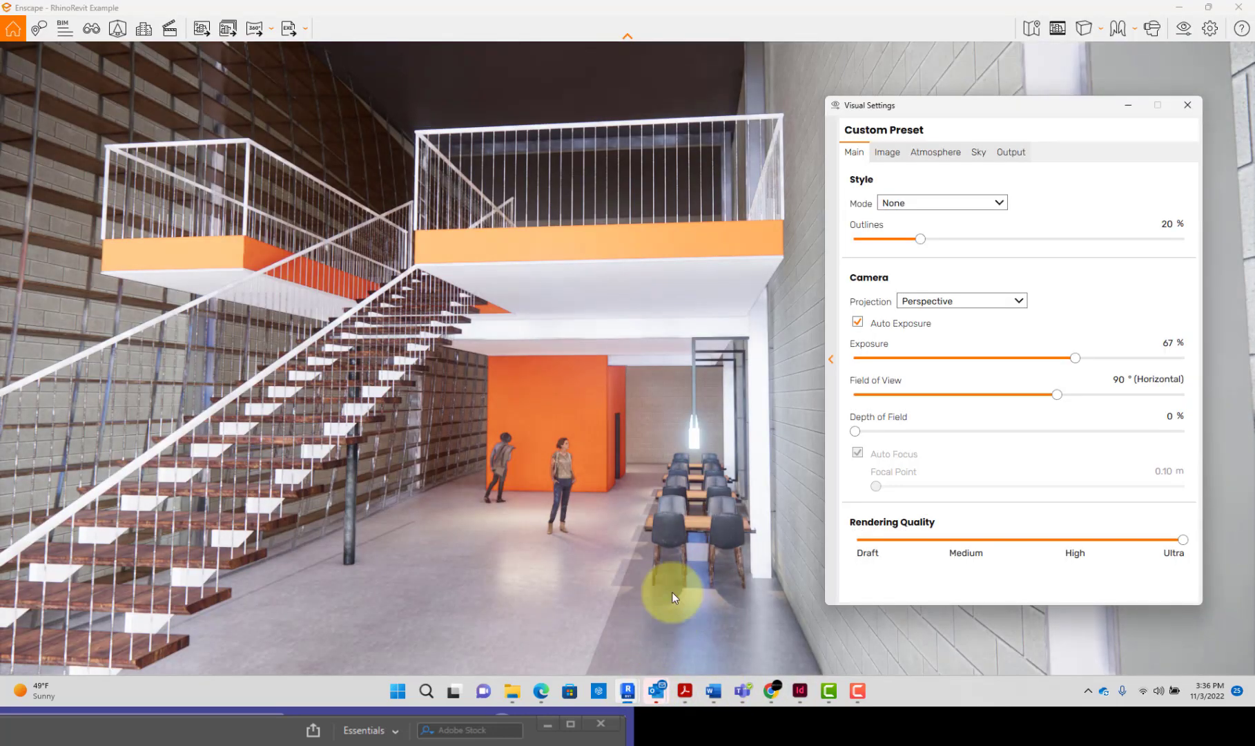